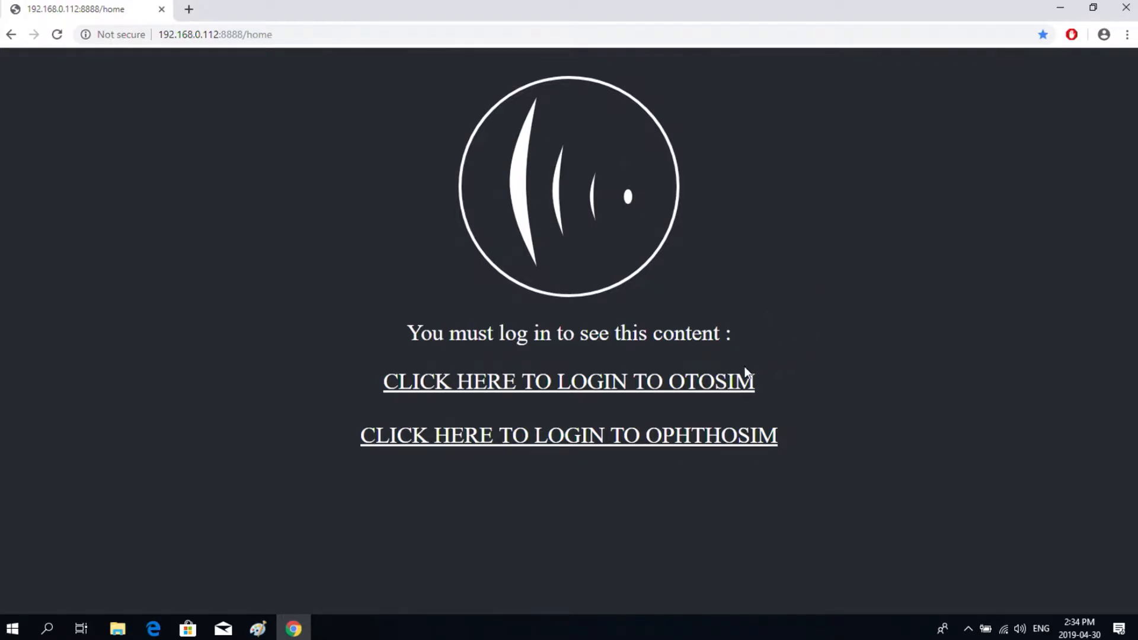
# - Log in to OtoSim with the teacher account's username and password
pyautogui.click(562, 389)
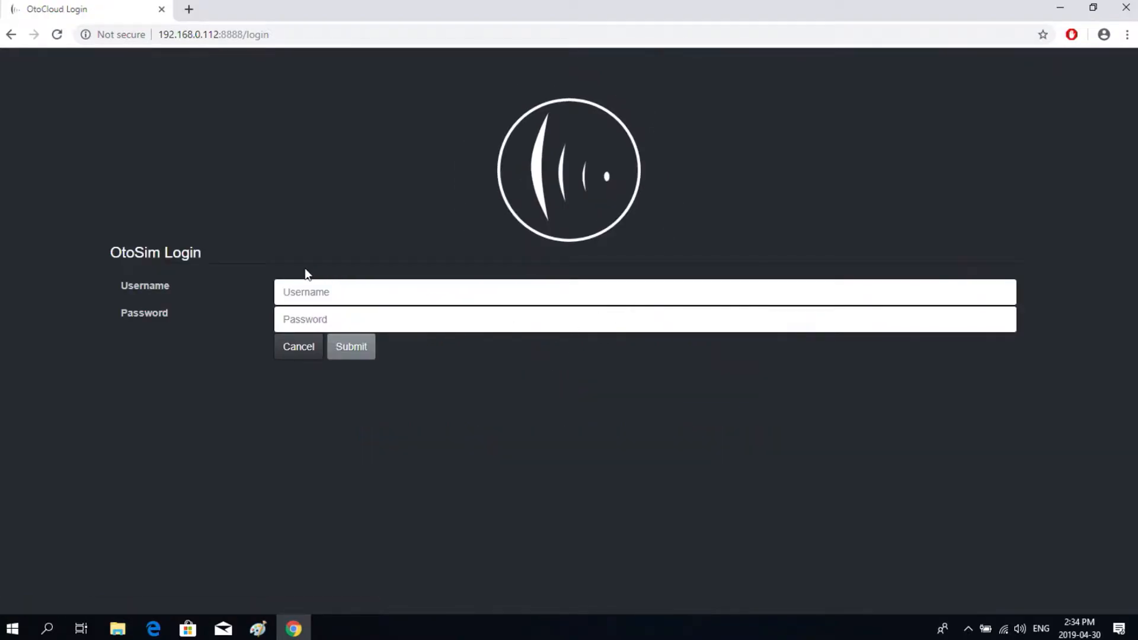
pyautogui.click(335, 295)
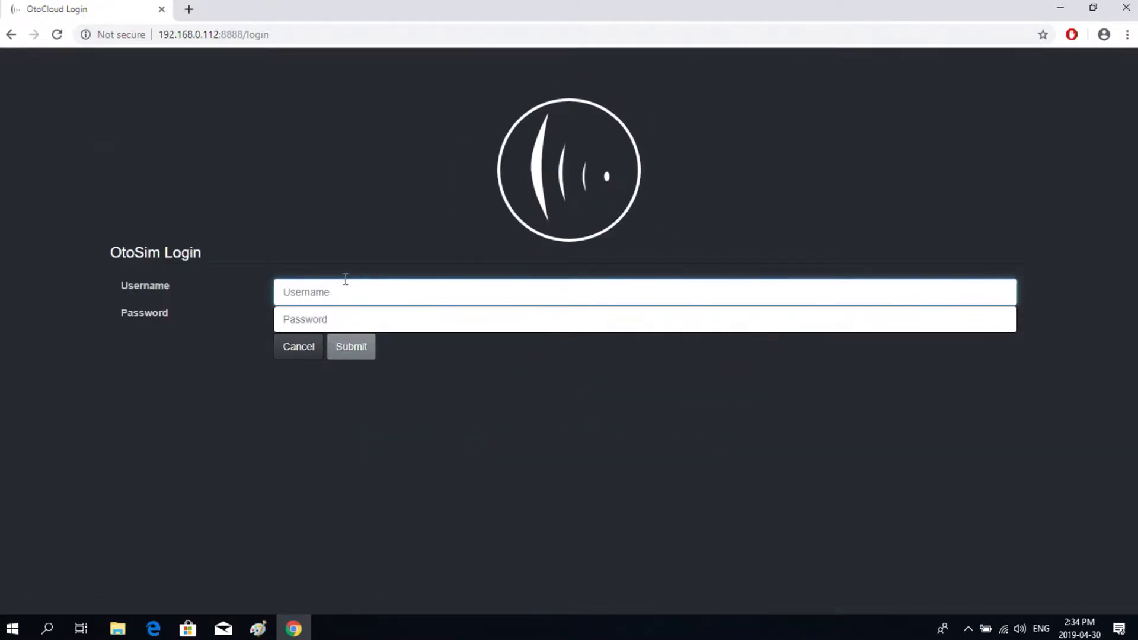
pyautogui.write('teacher')
pyautogui.click(312, 315)
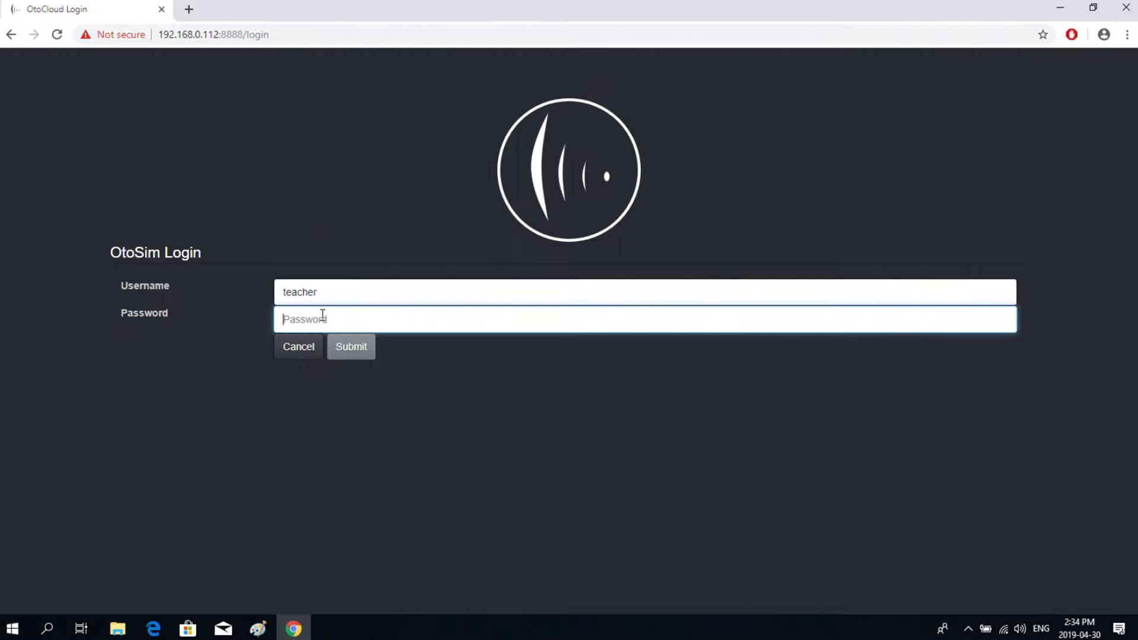
pyautogui.write('••••••••')
pyautogui.click(359, 352)
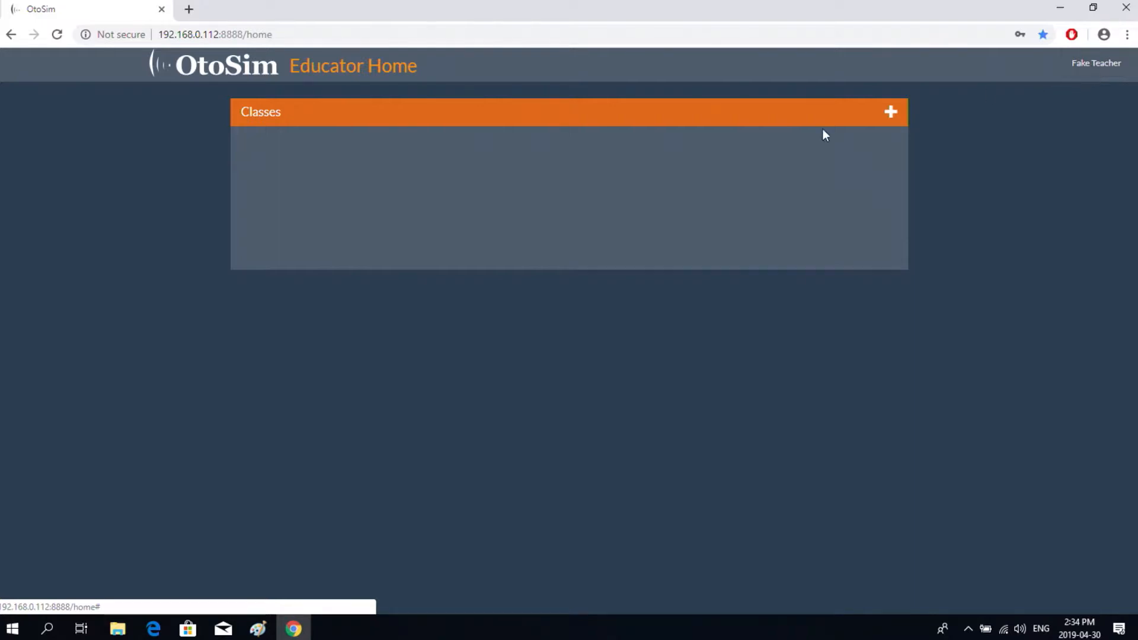
# - Add a new class called 'Test Class' to the Classes panel
pyautogui.click(891, 112)
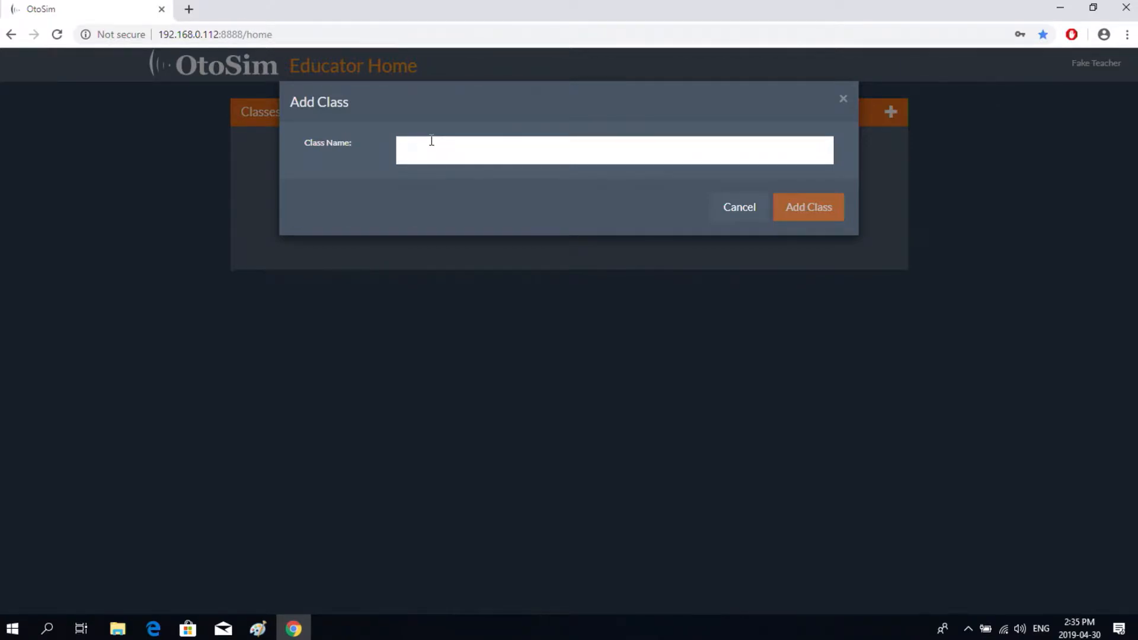
pyautogui.write('Test')
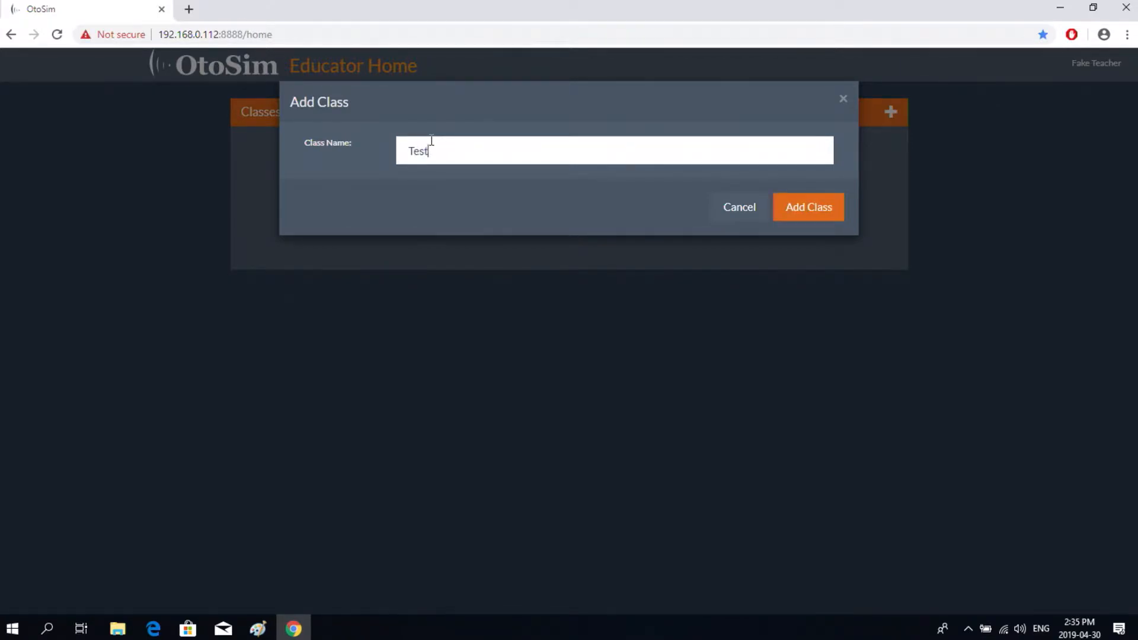
pyautogui.write(' Class')
pyautogui.click(801, 212)
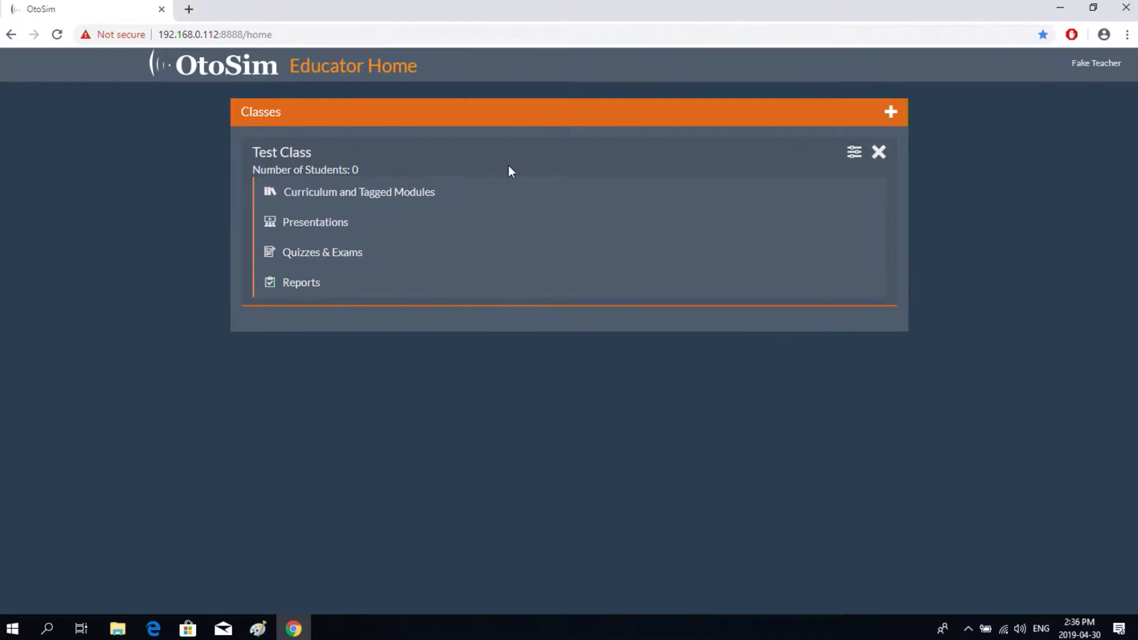
# - Edit Test Class to add the sample student, then save the class
pyautogui.click(854, 155)
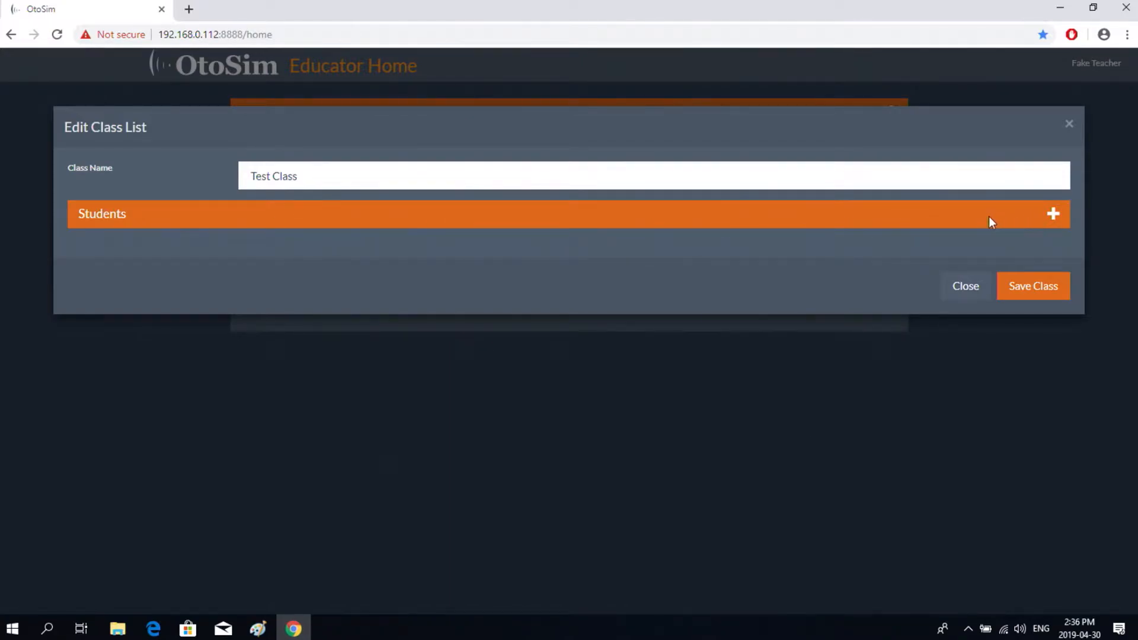
pyautogui.click(1052, 215)
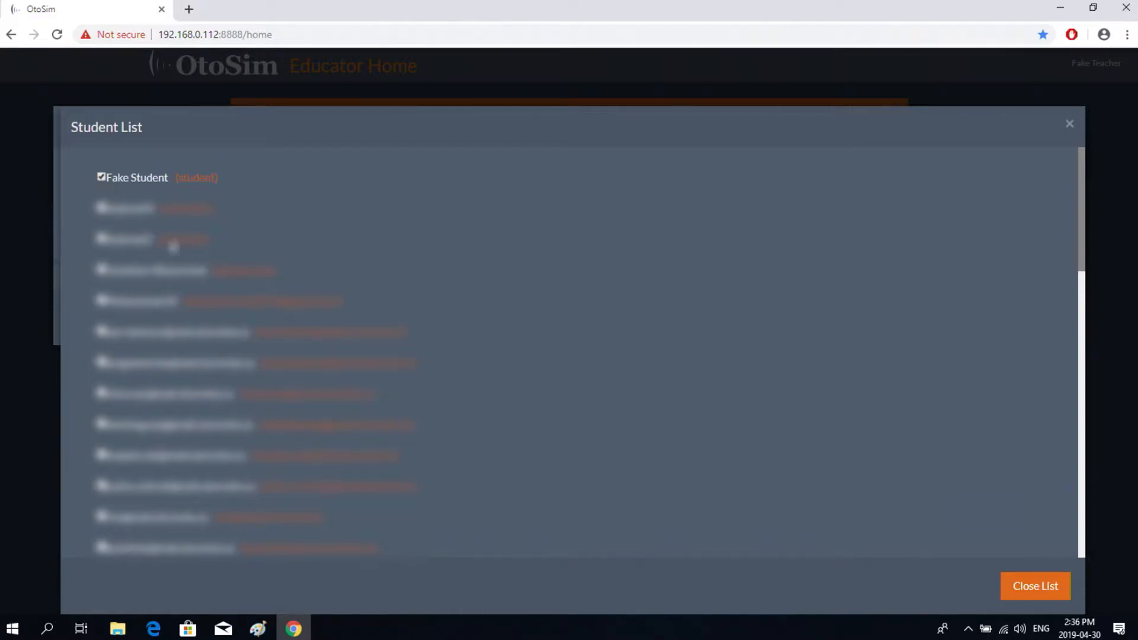
pyautogui.click(1024, 583)
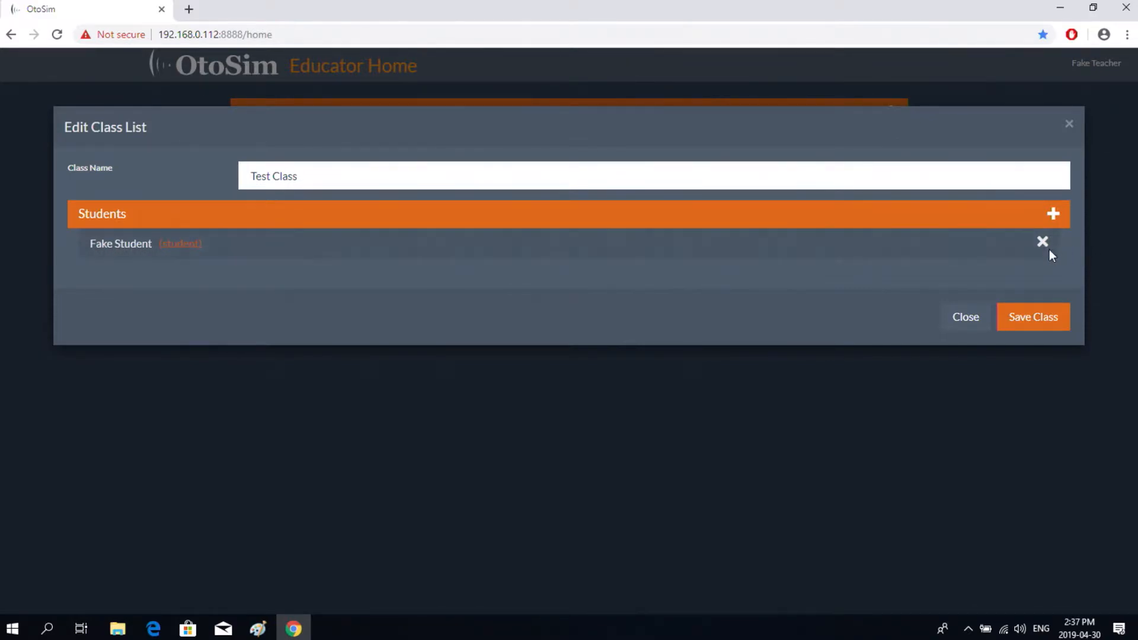
pyautogui.click(1037, 323)
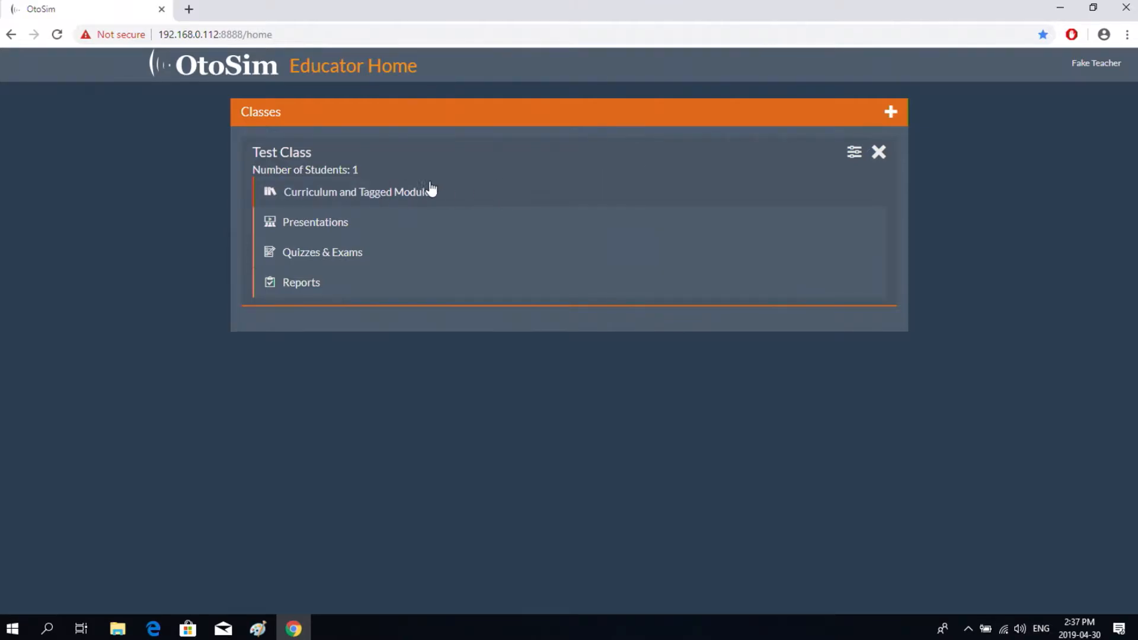
# - Open Test Class's Curriculum and Tagged Modules page and review the tagged External Auditory Canal topics
pyautogui.click(407, 199)
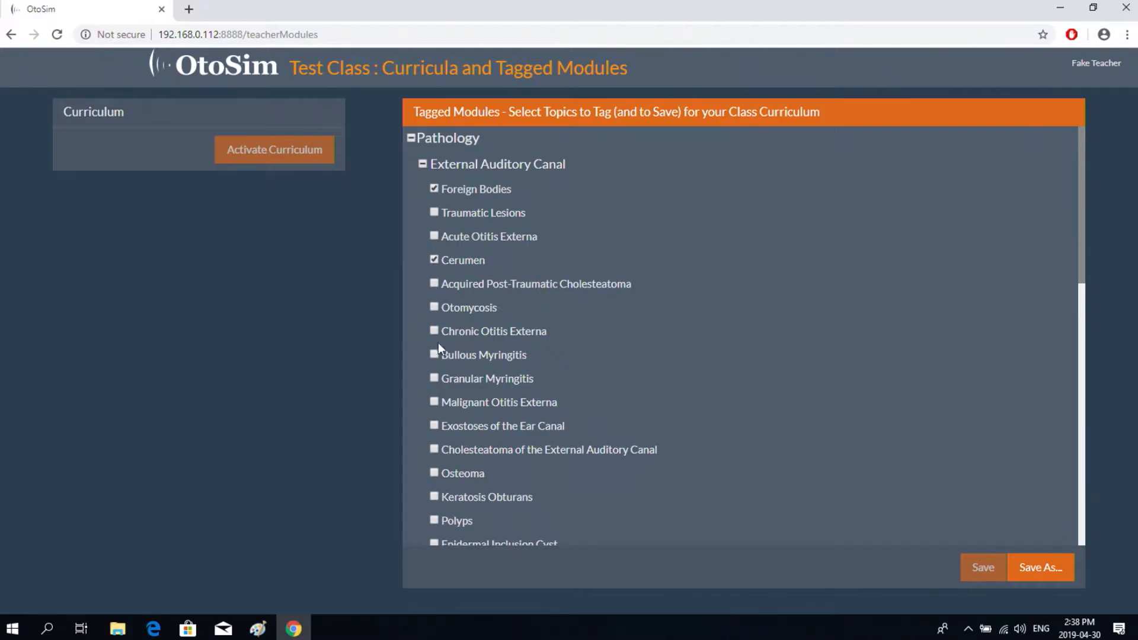
pyautogui.scroll(-8, 564, 376)
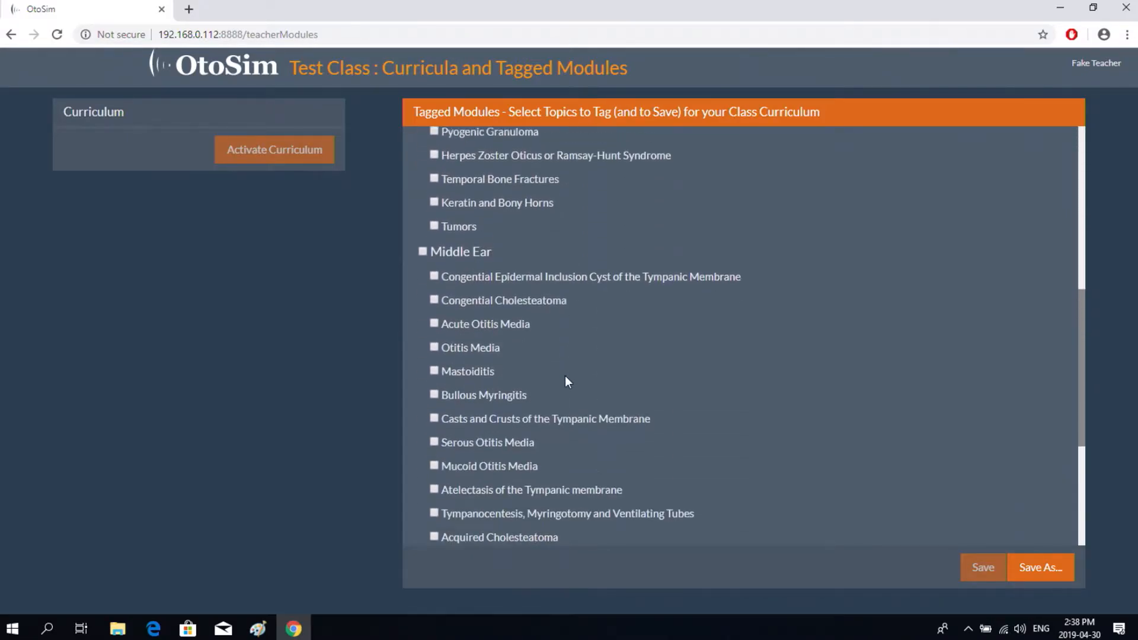
pyautogui.scroll(8, 562, 368)
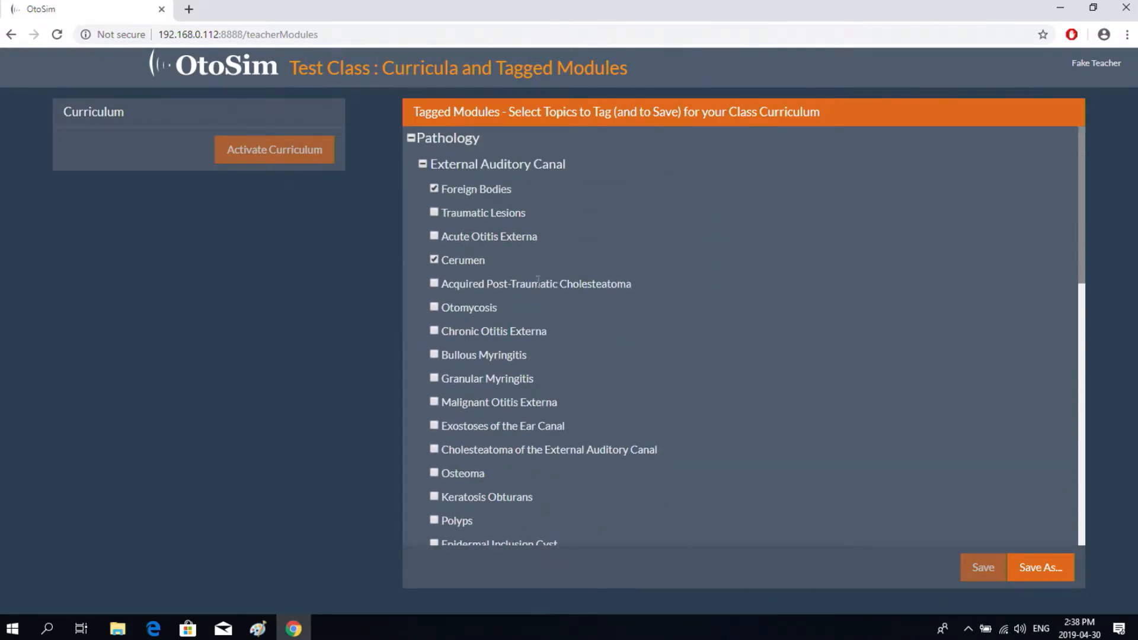
pyautogui.scroll(-12, 538, 280)
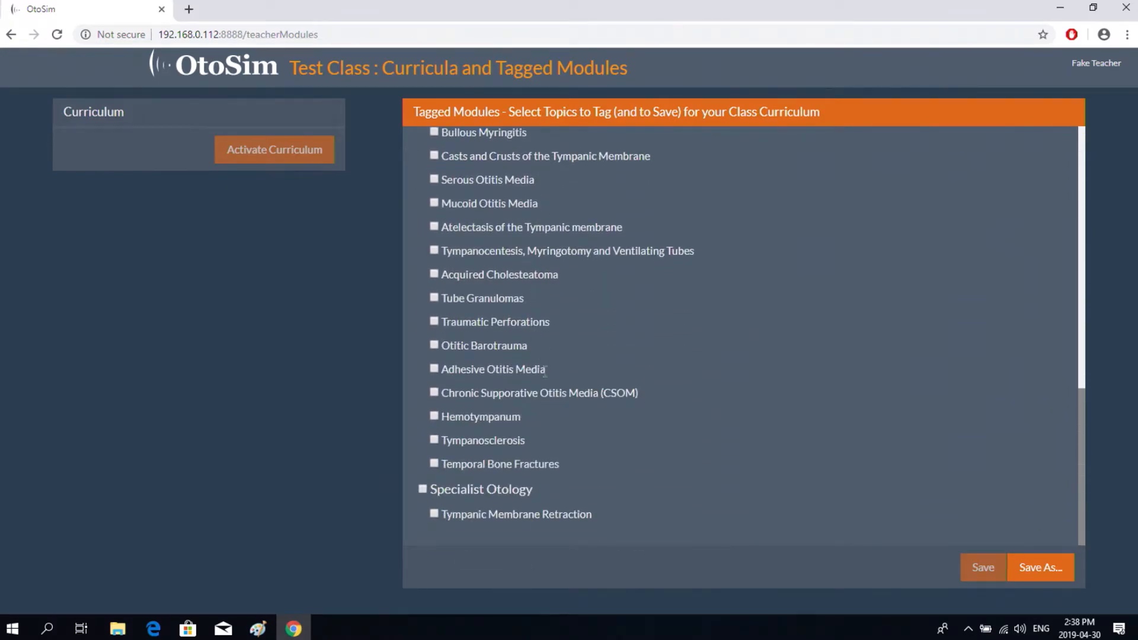
pyautogui.scroll(12, 544, 371)
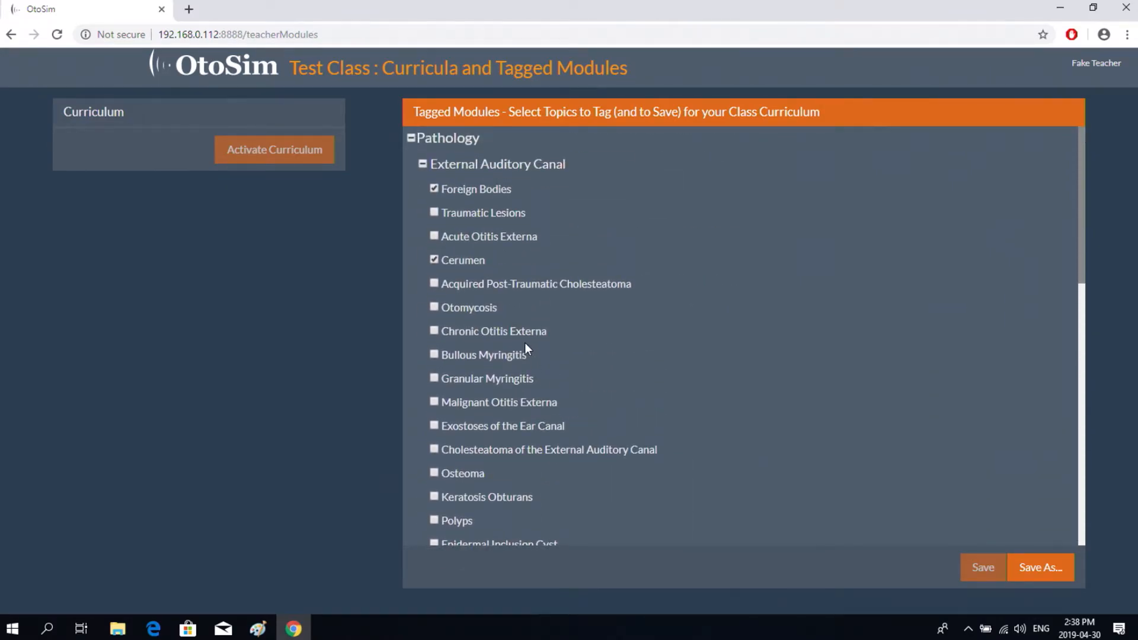
pyautogui.scroll(-11, 526, 346)
# - Save the tagged modules as a new curriculum named 'Week 1'
pyautogui.click(1029, 569)
pyautogui.click(476, 142)
pyautogui.write('We')
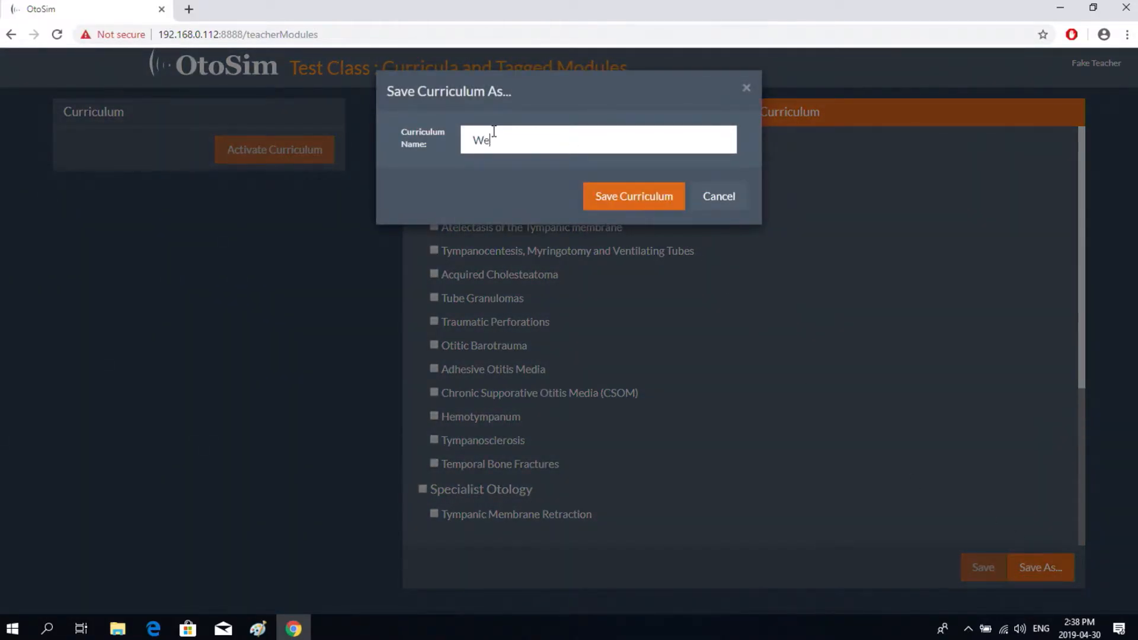
pyautogui.write('ek 1')
pyautogui.click(630, 201)
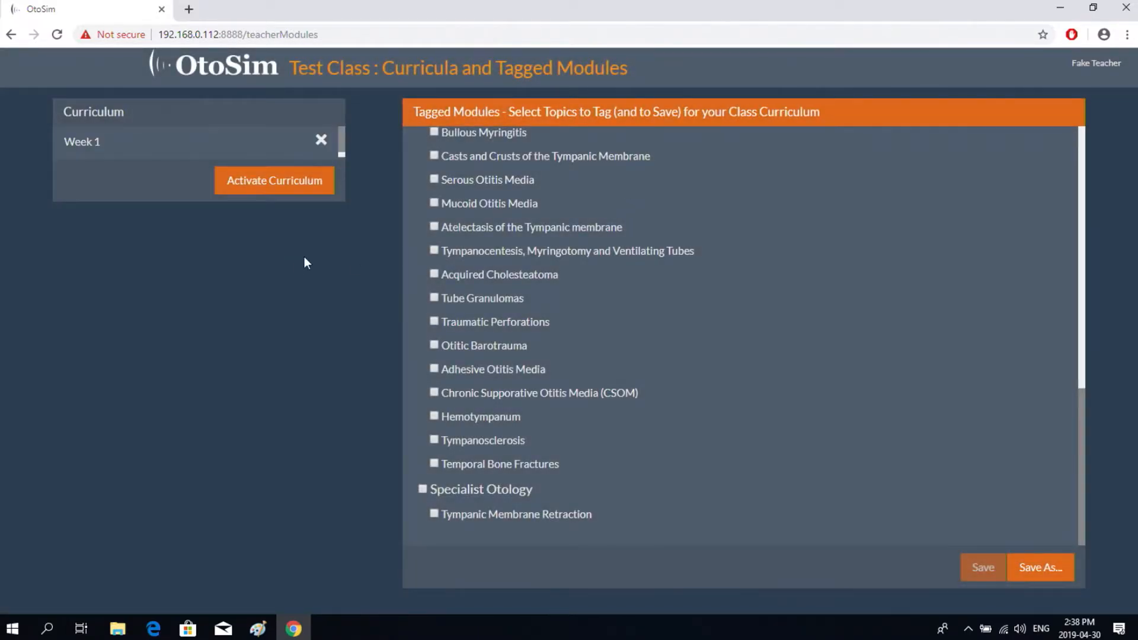
# - Select the Week 1 curriculum and activate it for the class
pyautogui.click(114, 147)
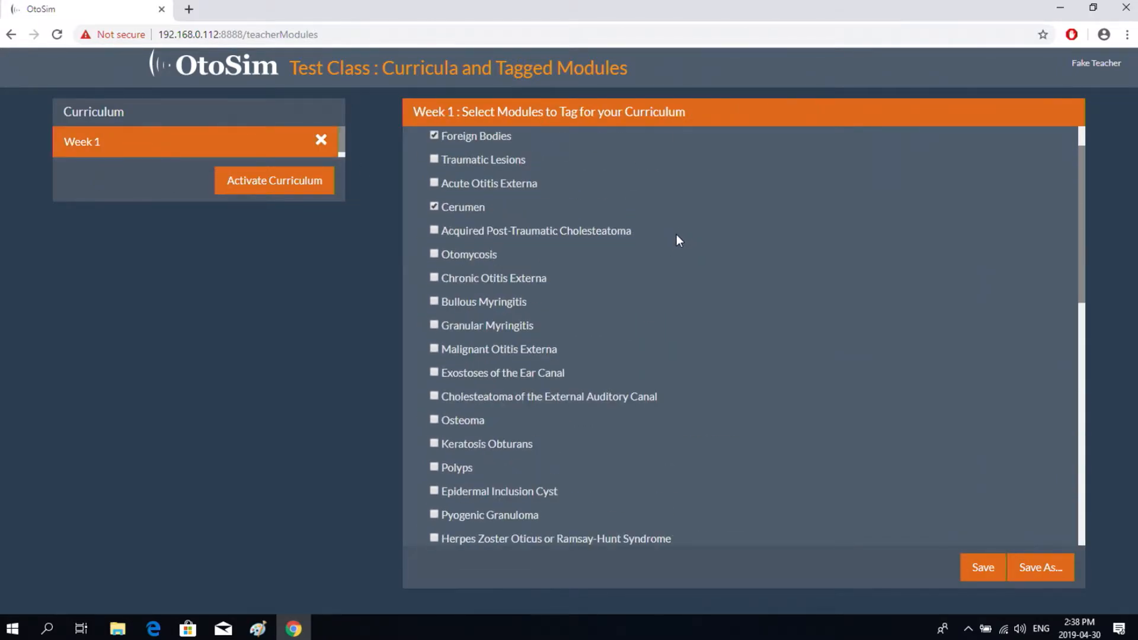
pyautogui.scroll(1, 460, 185)
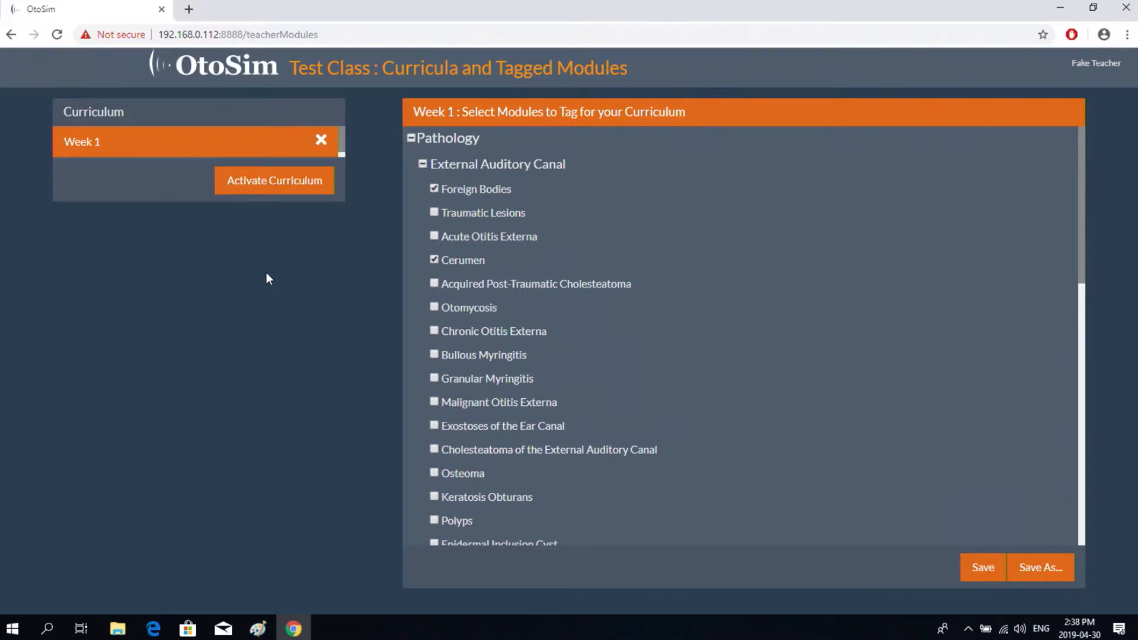
pyautogui.click(276, 185)
# - Toggle Week 1 off and back on, save the curriculum, and return to Educator Home
pyautogui.click(285, 185)
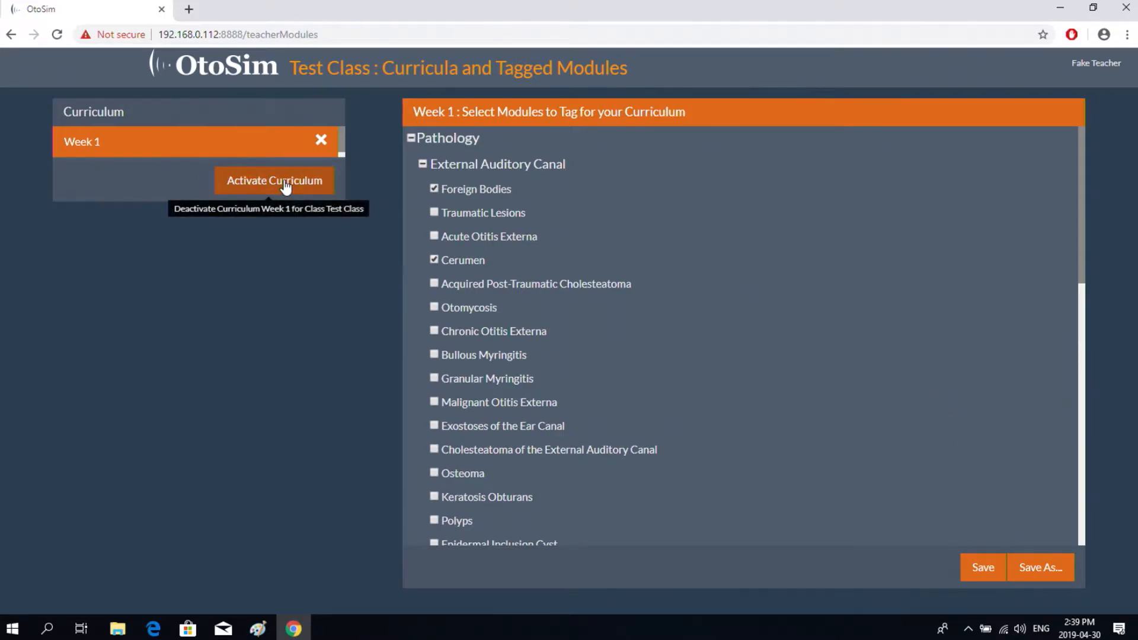
pyautogui.click(285, 186)
pyautogui.click(984, 568)
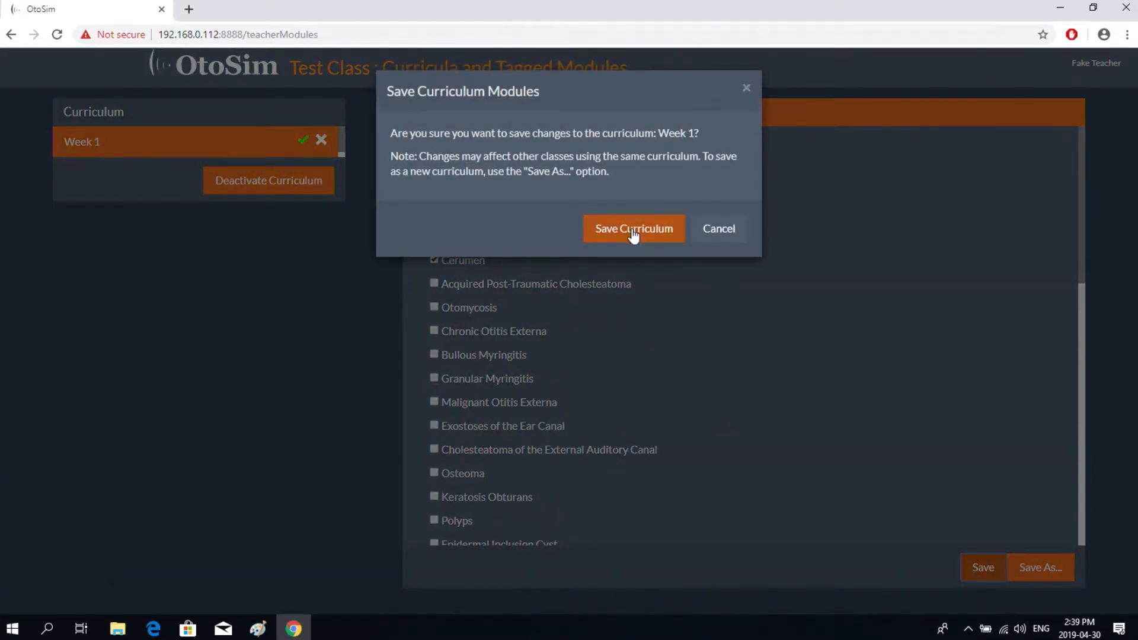
pyautogui.click(633, 231)
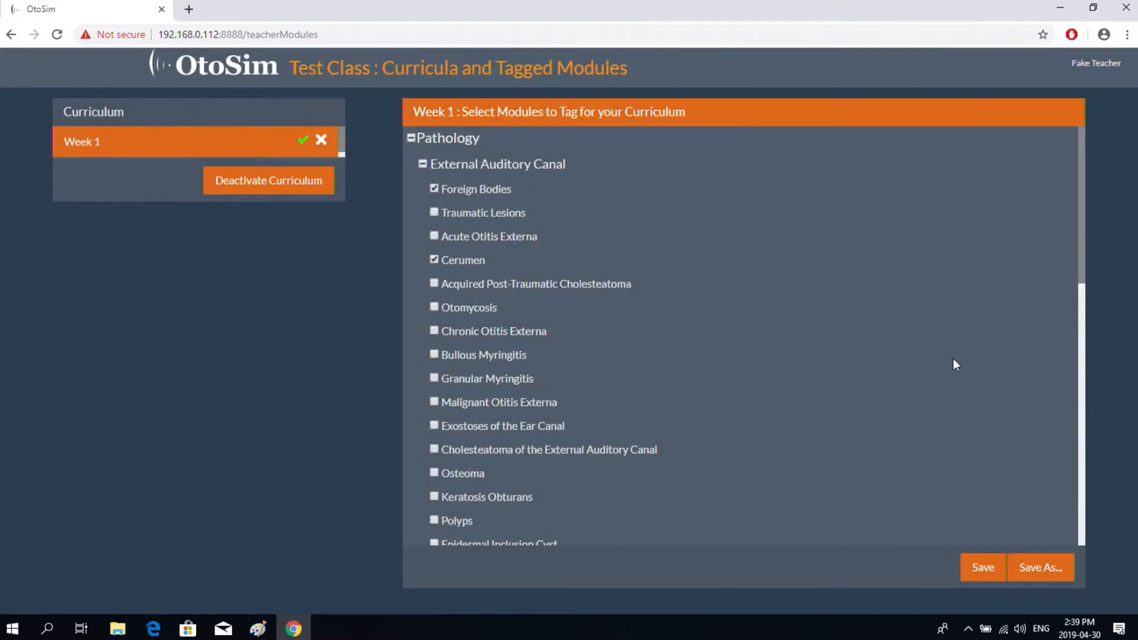
pyautogui.click(219, 70)
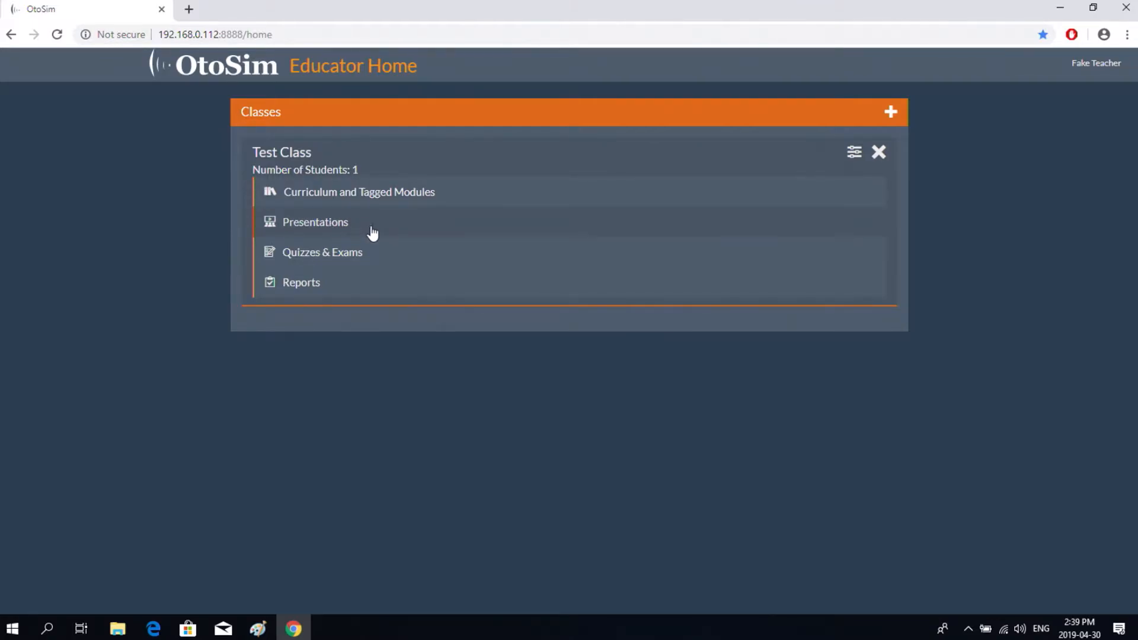
# - Open the class's Untitled Presentation and replace its name with 'Test Class'
pyautogui.click(338, 228)
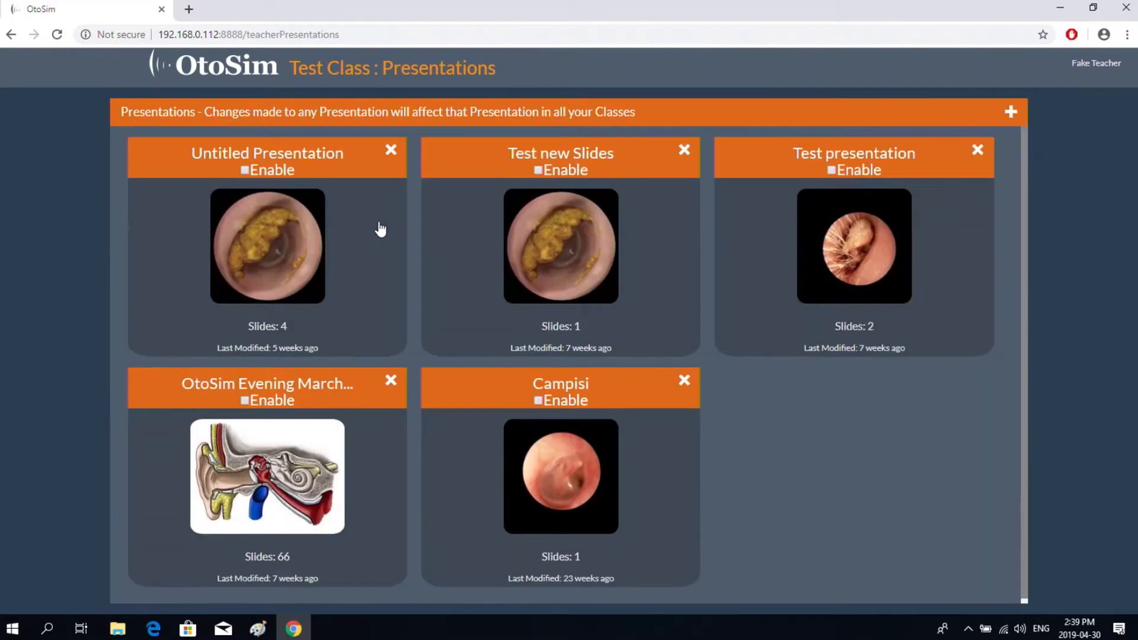
pyautogui.click(379, 229)
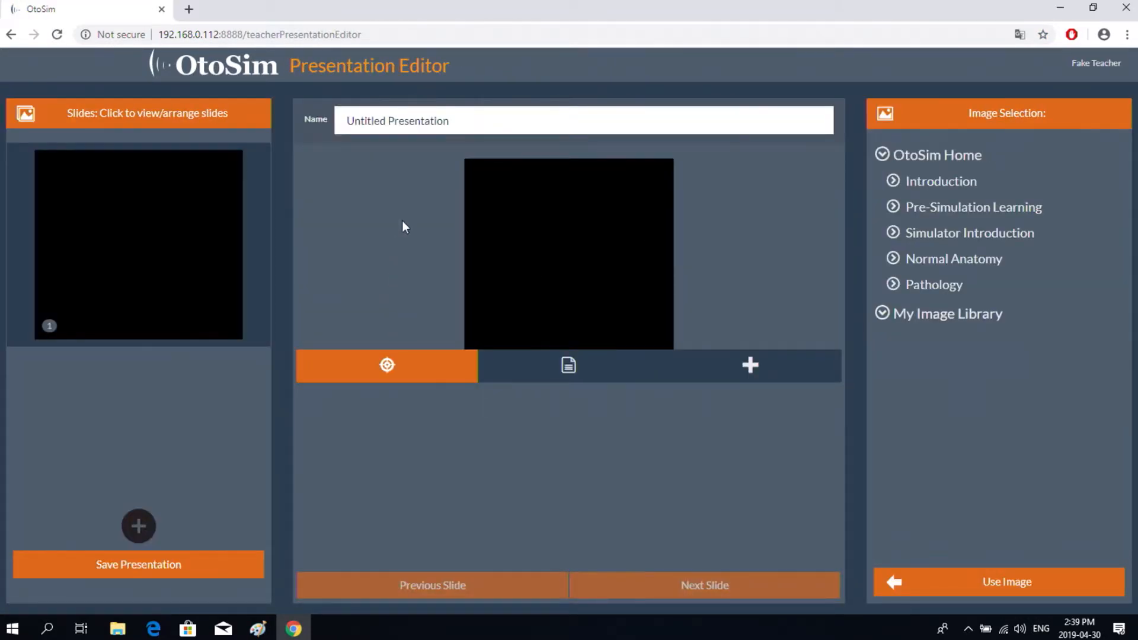
pyautogui.moveTo(455, 120); pyautogui.dragTo(336, 122)
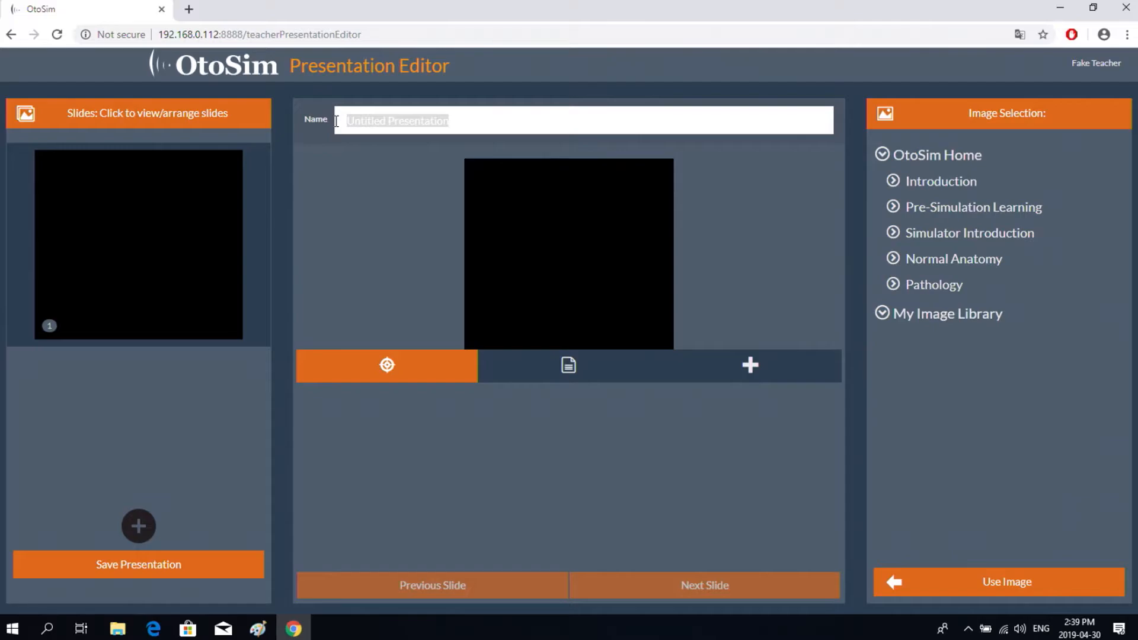
pyautogui.write('Test')
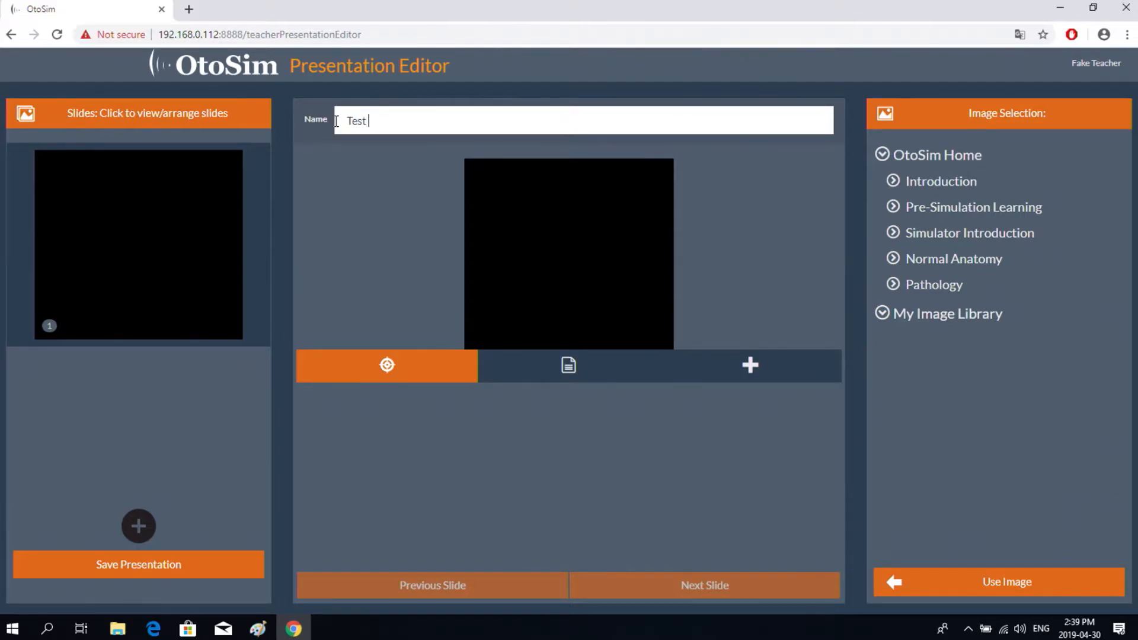
pyautogui.write(' Class')
# - Place the first Normal Anatomy > Middle Ear image on the slide
pyautogui.click(894, 261)
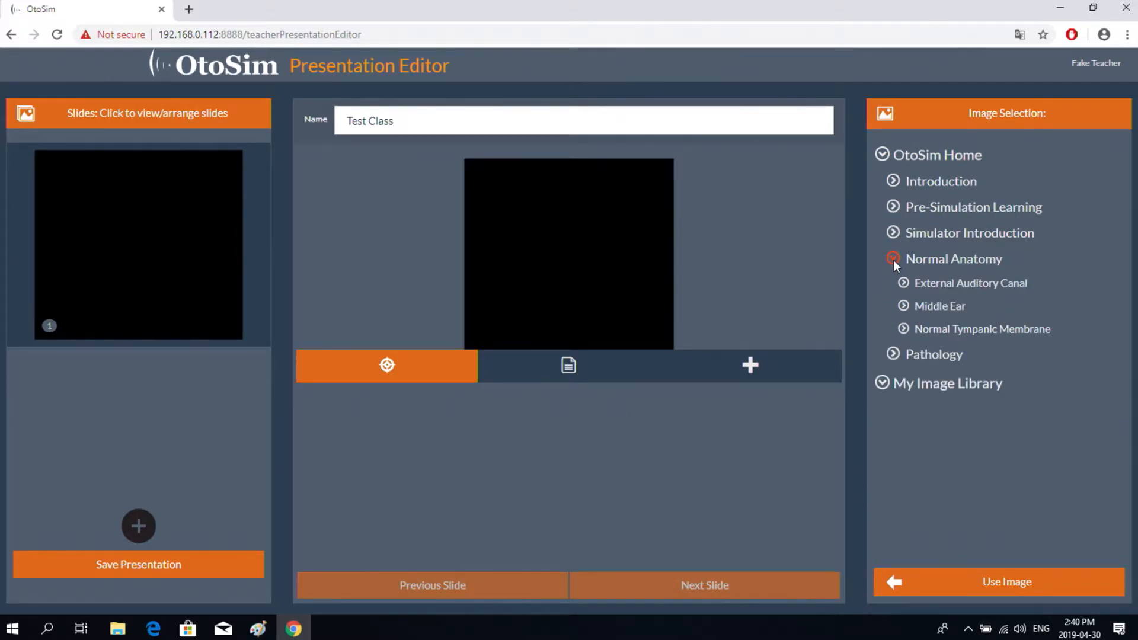
pyautogui.click(904, 306)
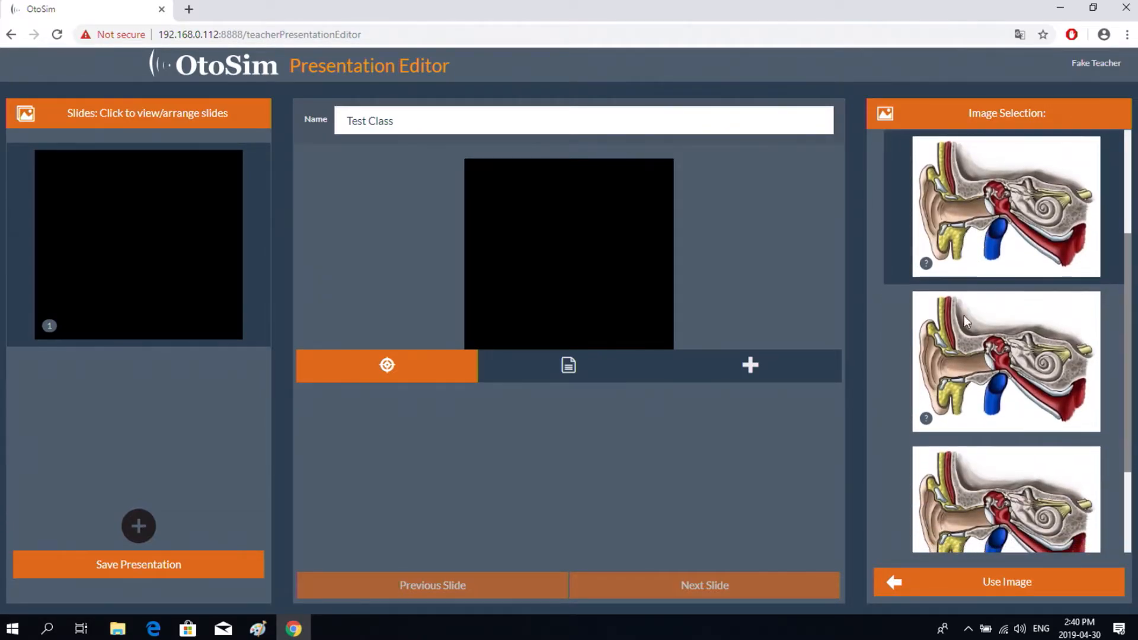
pyautogui.click(911, 592)
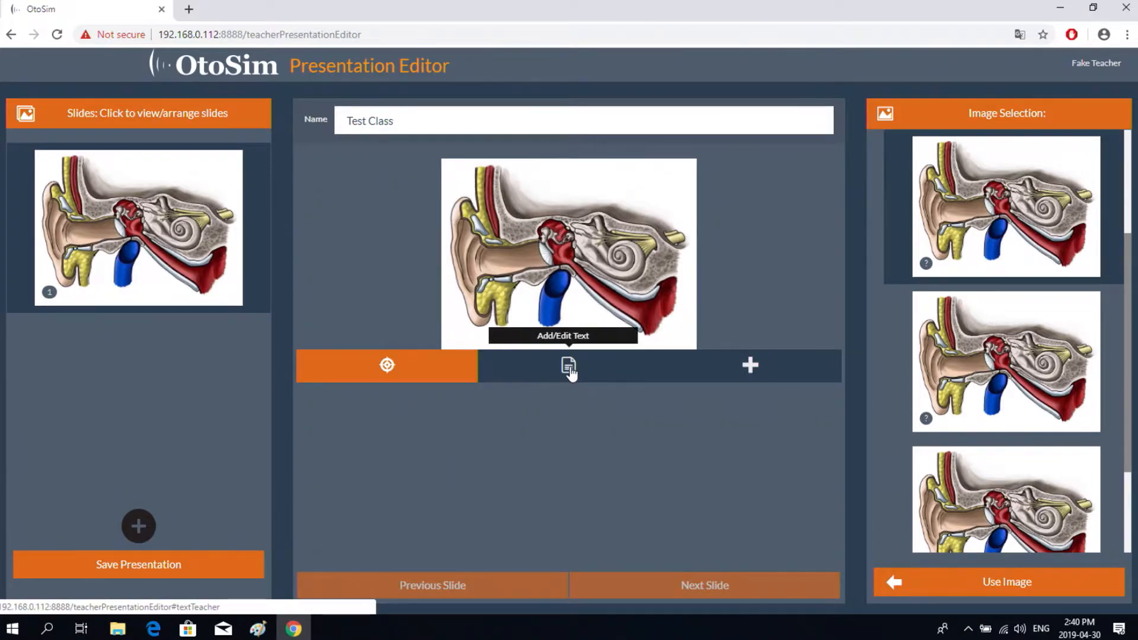
pyautogui.click(570, 372)
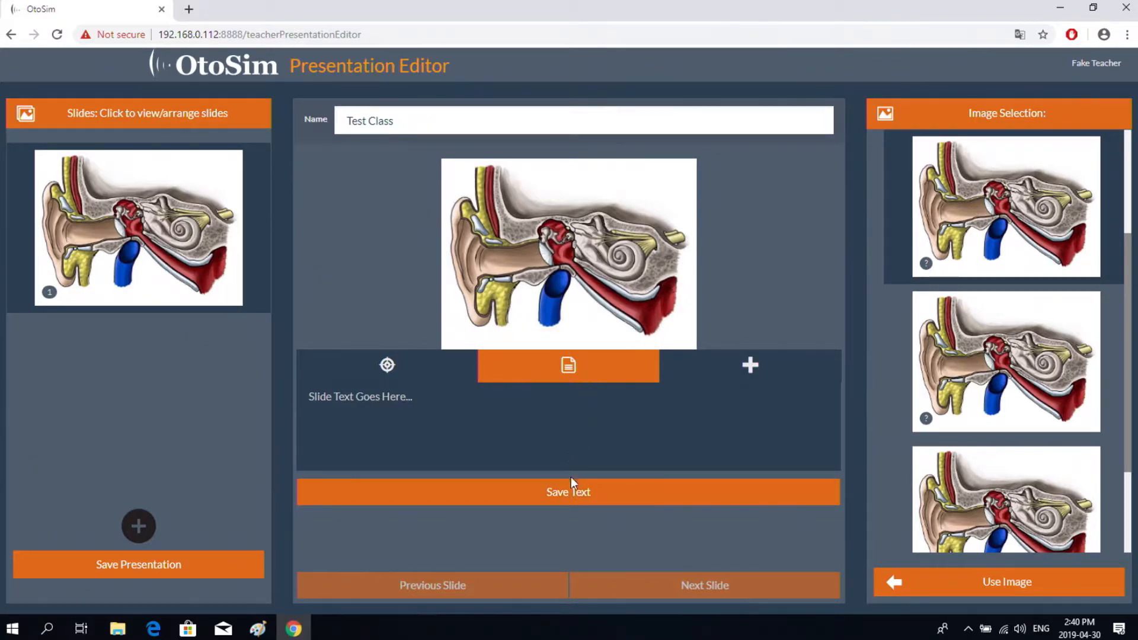
pyautogui.click(388, 367)
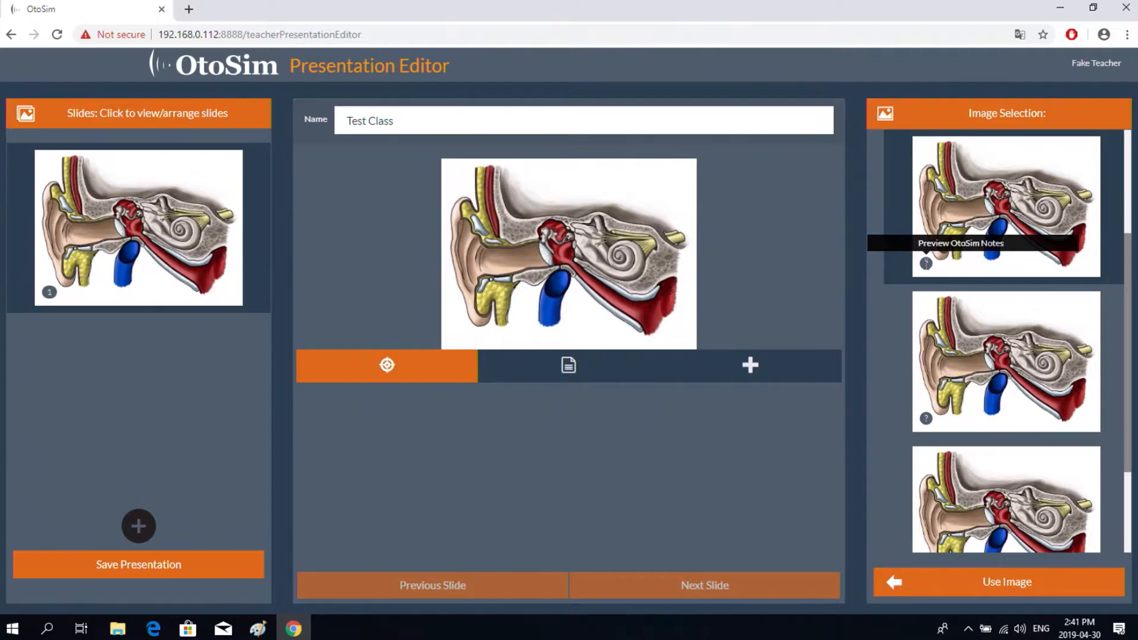
# - Copy the middle ear description from the image's OtoSim notes preview
pyautogui.click(926, 265)
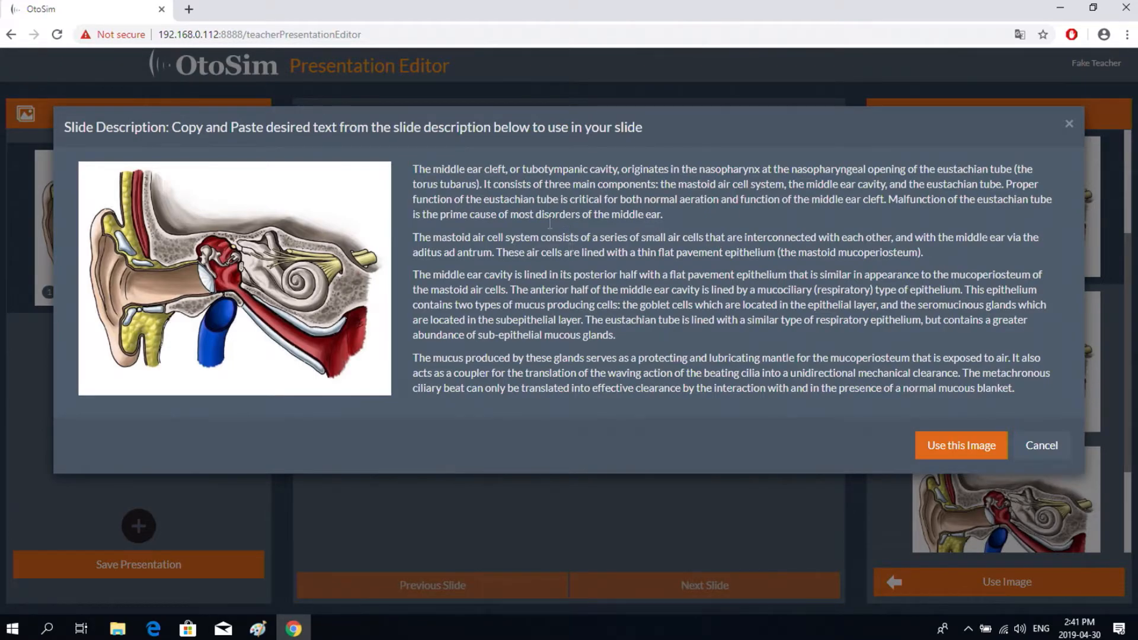
pyautogui.moveTo(413, 168); pyautogui.dragTo(1019, 387)
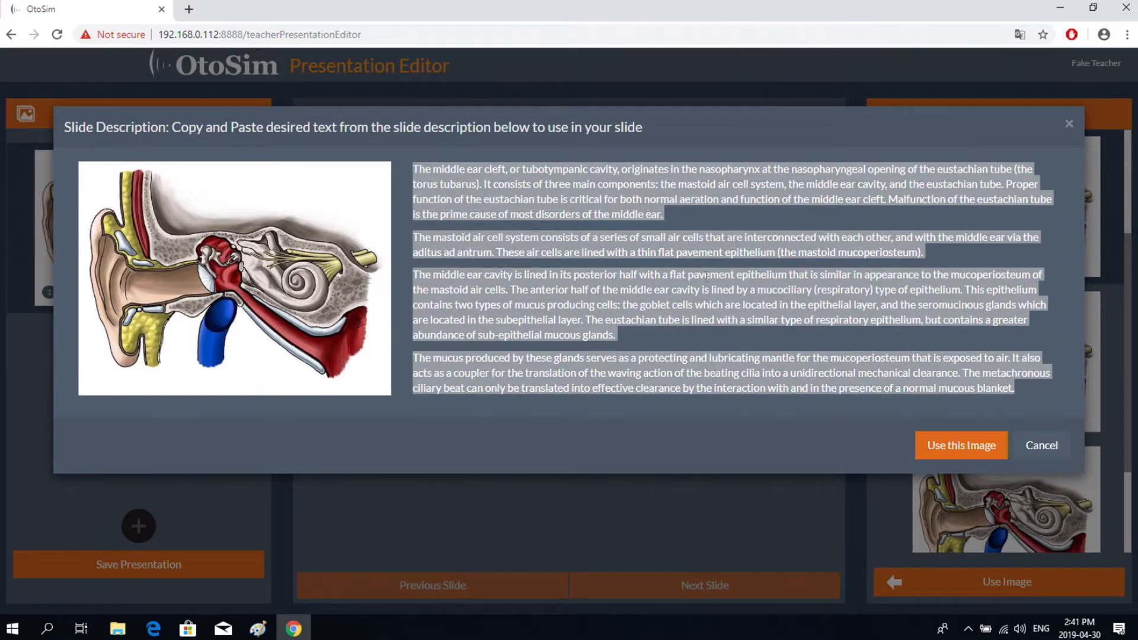
pyautogui.rightClick(509, 203)
pyautogui.click(537, 215)
pyautogui.click(1041, 446)
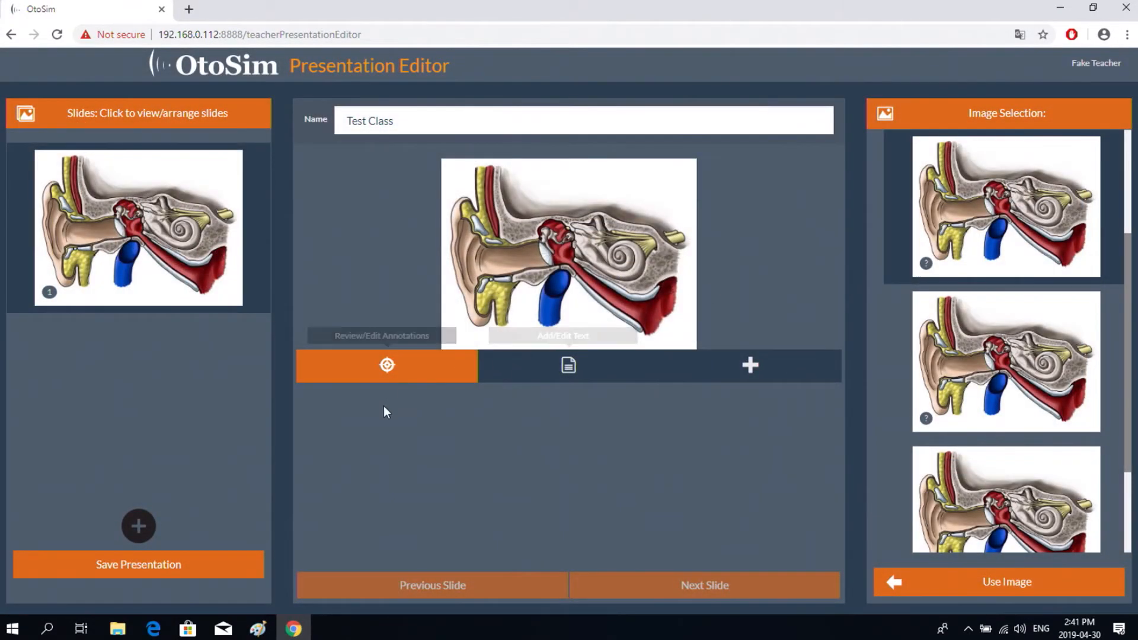
# - Paste the middle ear description into the slide text and save it
pyautogui.click(560, 372)
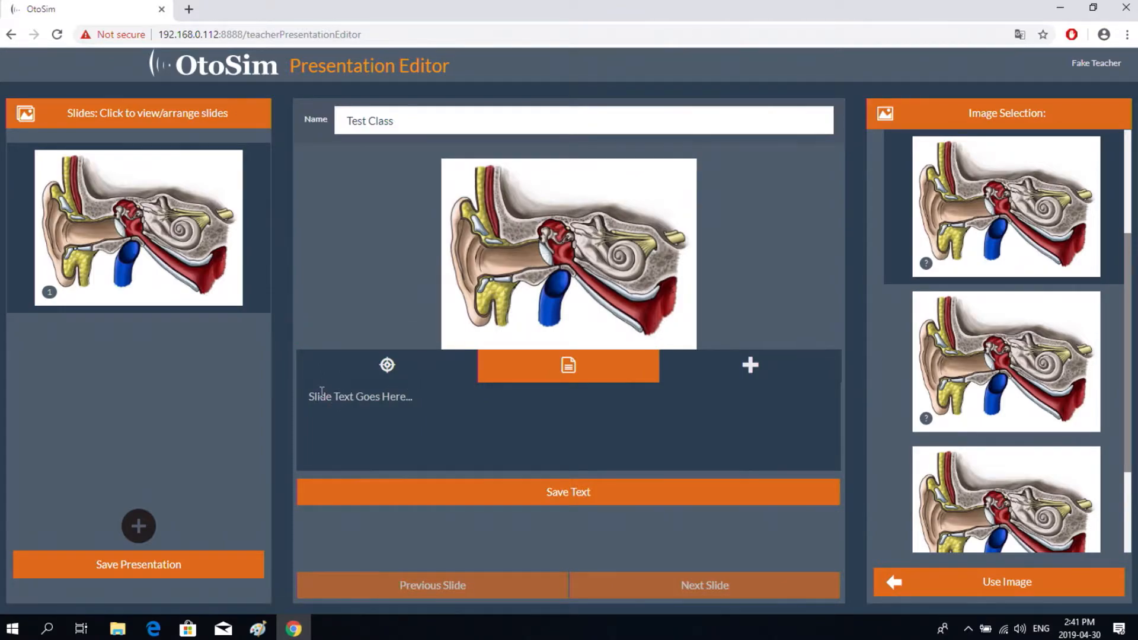
pyautogui.rightClick(322, 394)
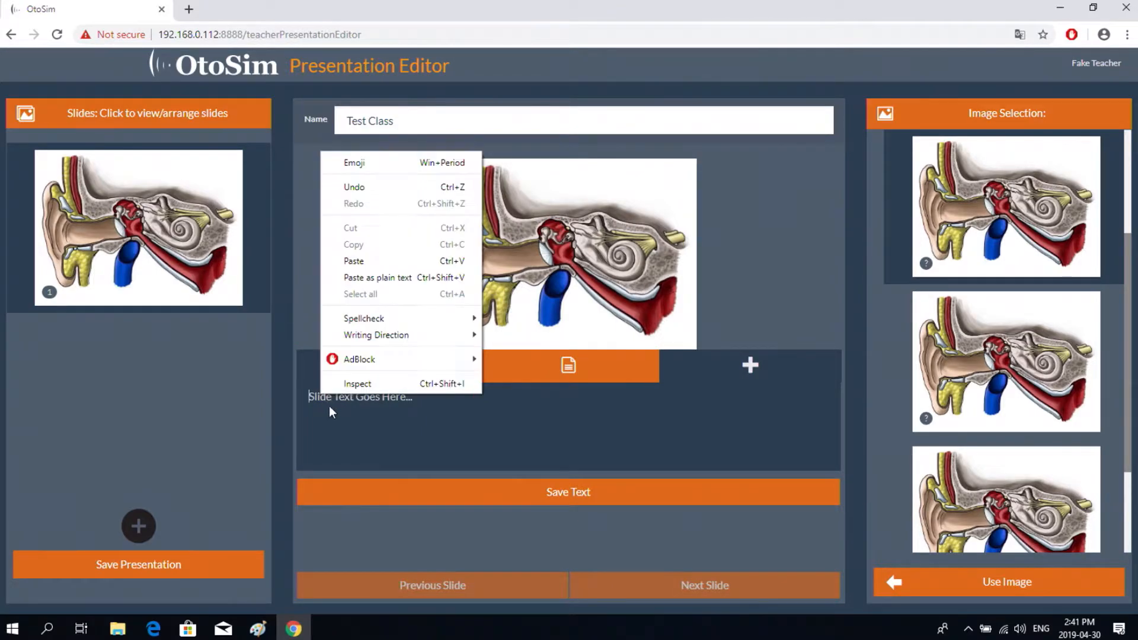
pyautogui.click(353, 262)
pyautogui.moveTo(837, 454); pyautogui.dragTo(838, 393)
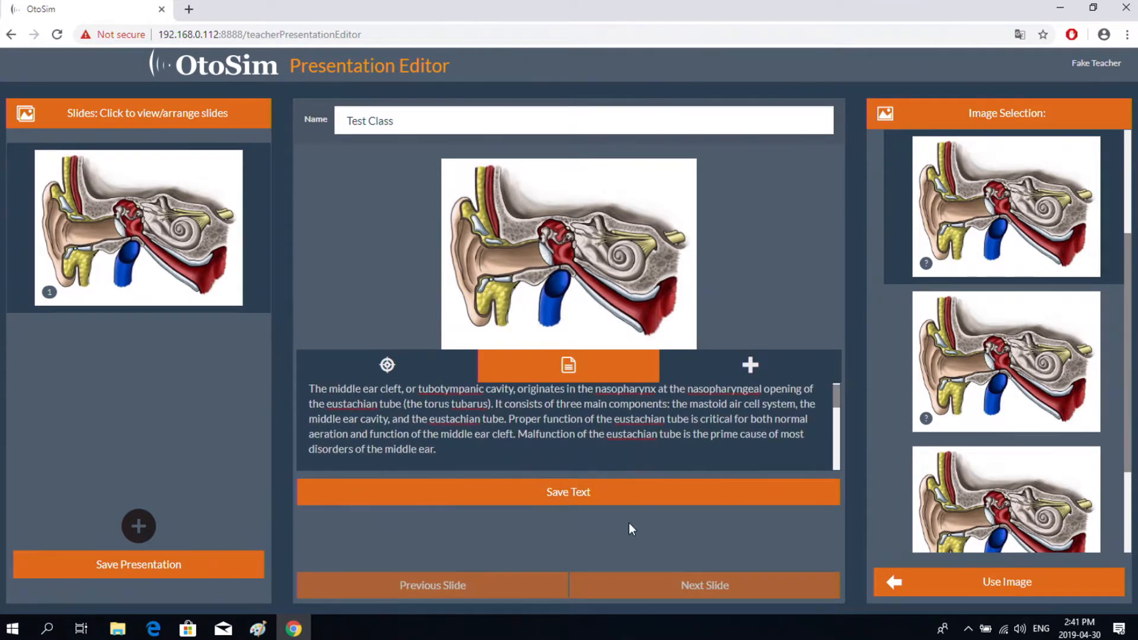
pyautogui.click(571, 496)
# - Draw a circle annotation named 'Cochlea', stretch it into an oval over the cochlea, and save
pyautogui.click(750, 365)
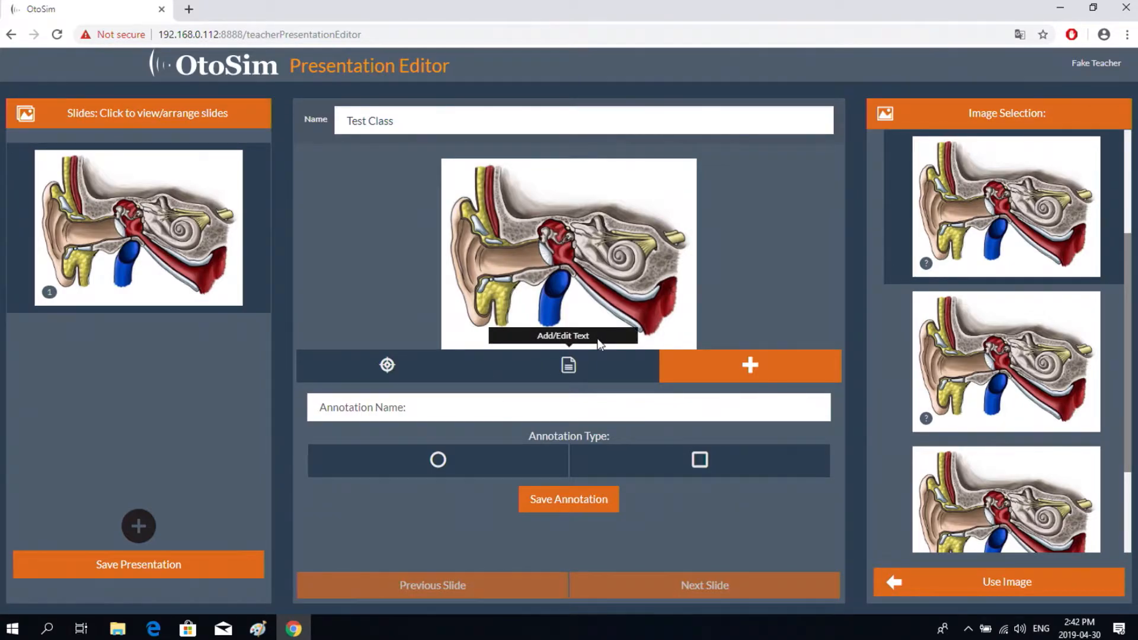
pyautogui.write('Cochlea')
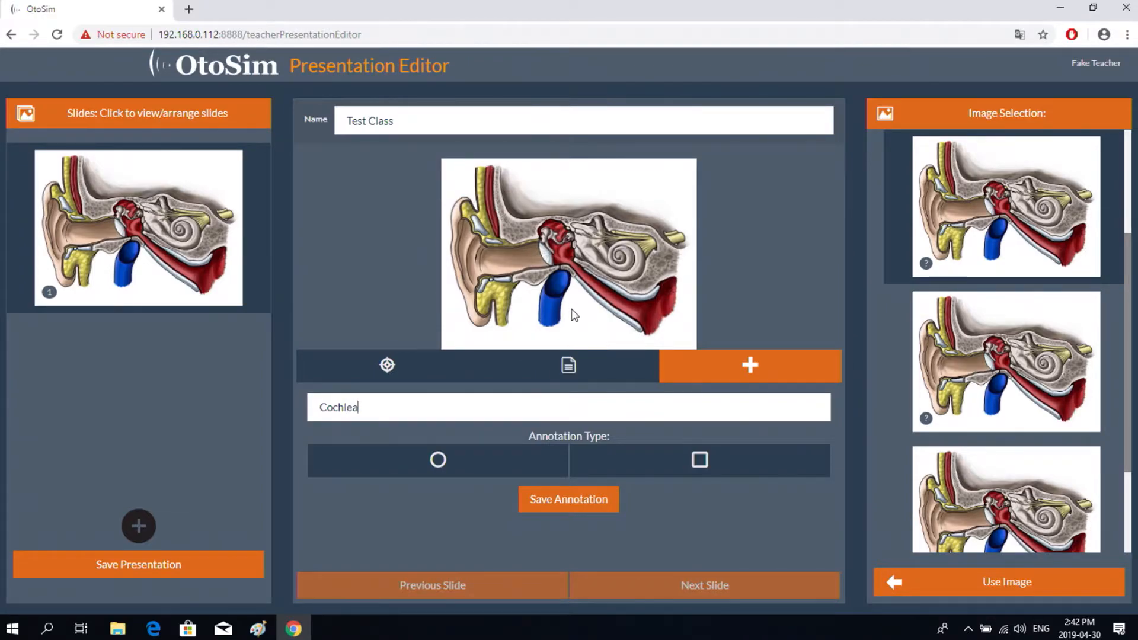
pyautogui.click(439, 471)
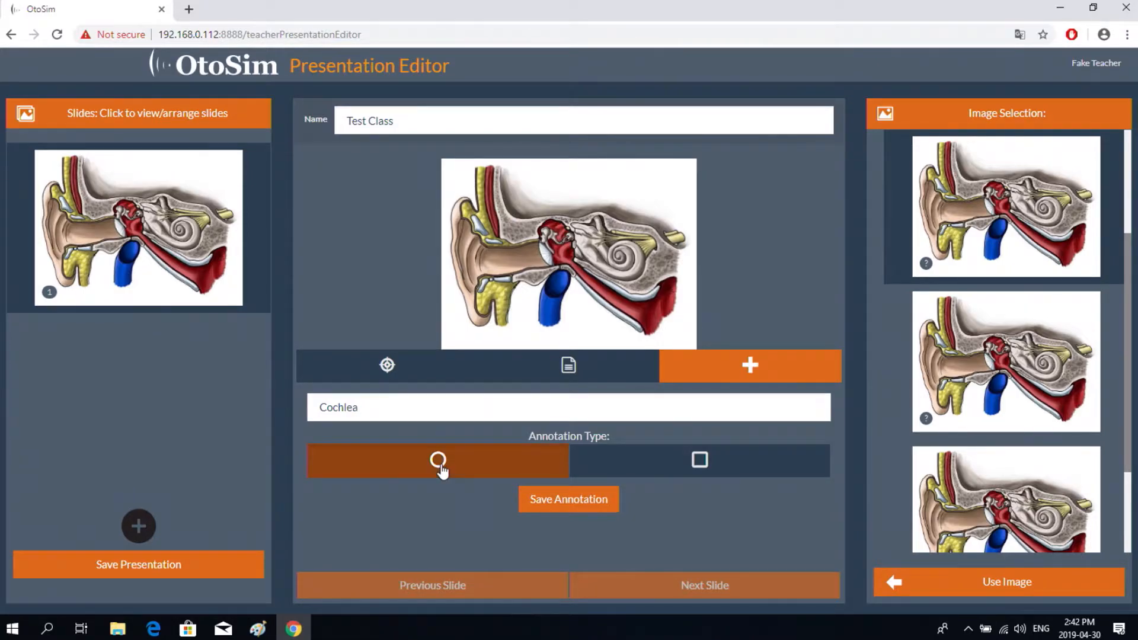
pyautogui.click(619, 254)
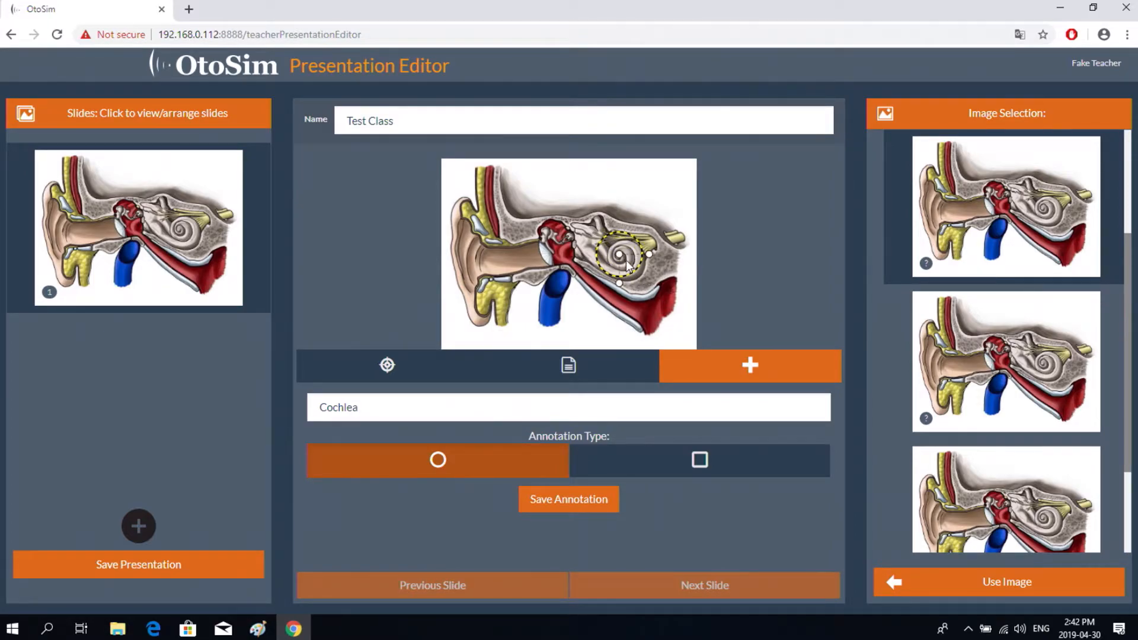
pyautogui.moveTo(620, 254); pyautogui.dragTo(626, 259)
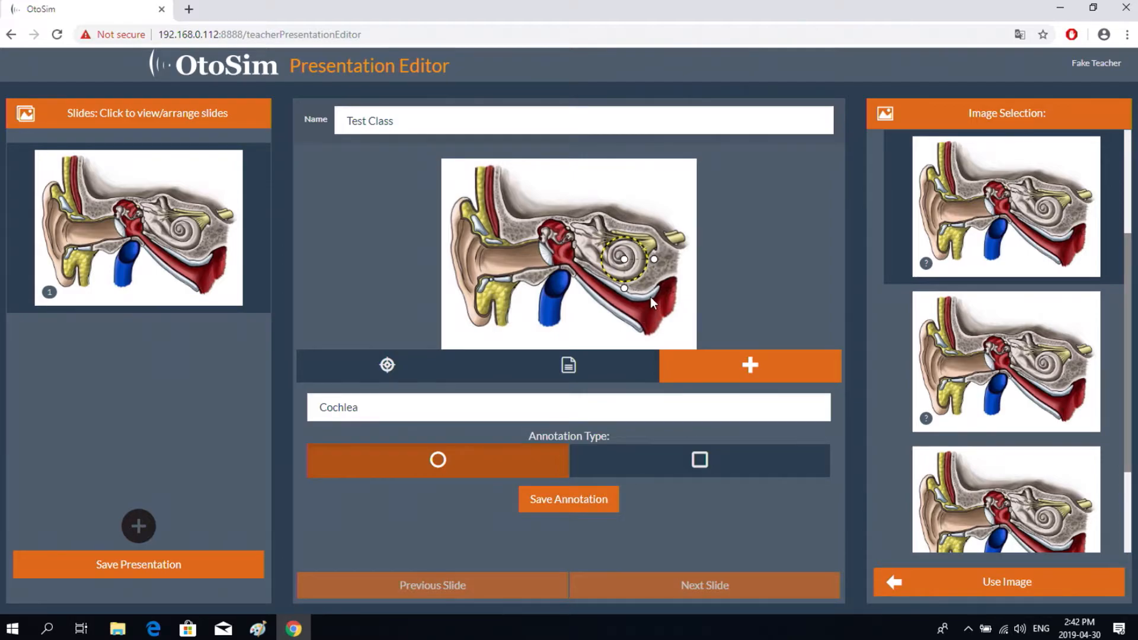
pyautogui.moveTo(654, 259)
pyautogui.mouseDown()
pyautogui.moveTo(684, 261)
pyautogui.moveTo(646, 261)
pyautogui.moveTo(660, 262)
pyautogui.moveTo(621, 303)
pyautogui.moveTo(673, 315)
pyautogui.moveTo(606, 325)
pyautogui.moveTo(618, 286)
pyautogui.mouseUp()
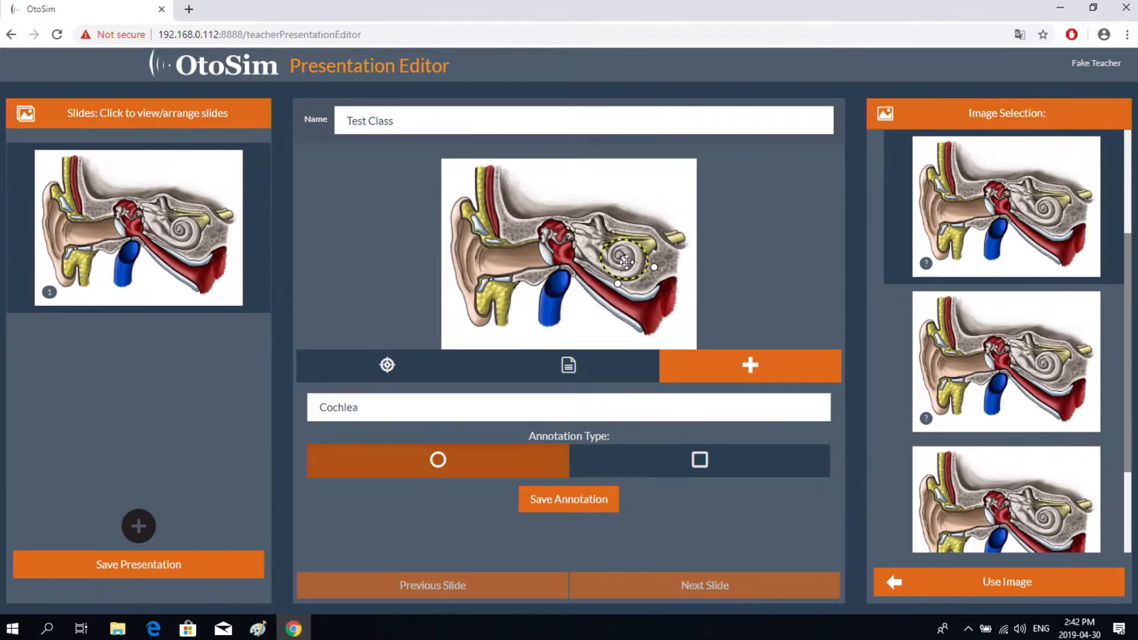
pyautogui.click(565, 504)
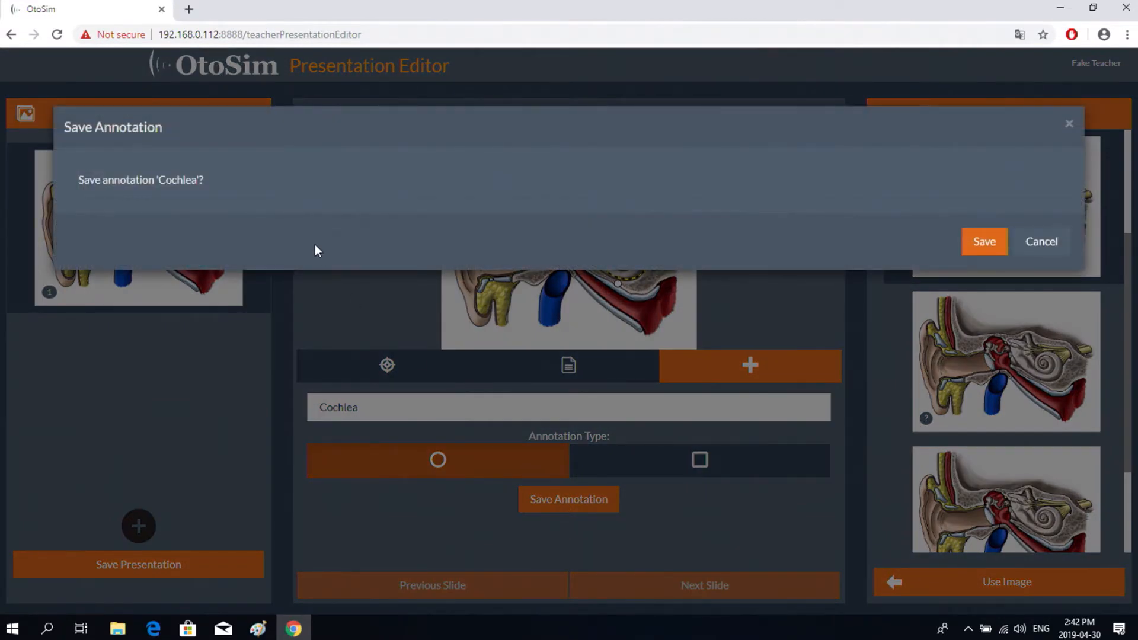
# - Keep the Cochlea annotation ticked and save the Test Class presentation without enabling it yet
pyautogui.click(981, 241)
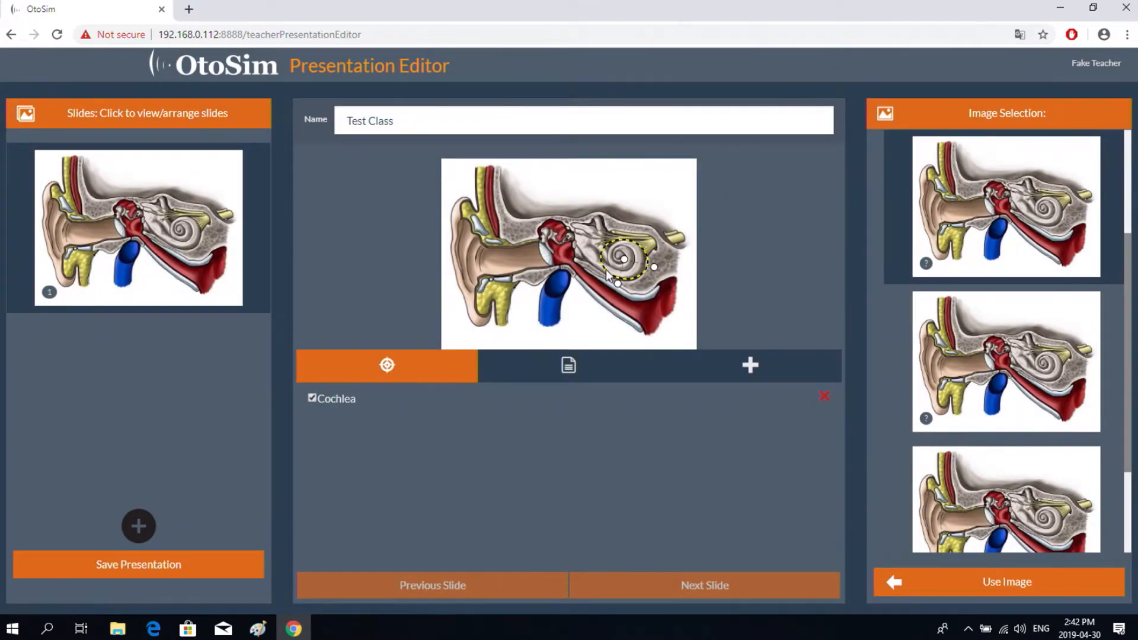
pyautogui.click(312, 398)
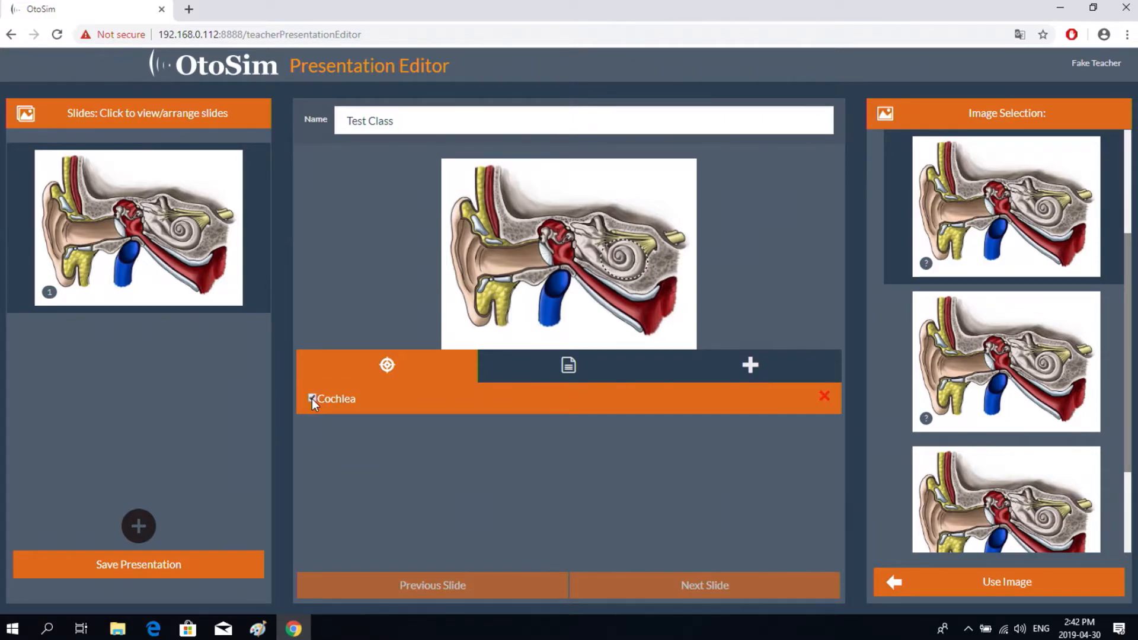
pyautogui.click(312, 398)
pyautogui.click(153, 569)
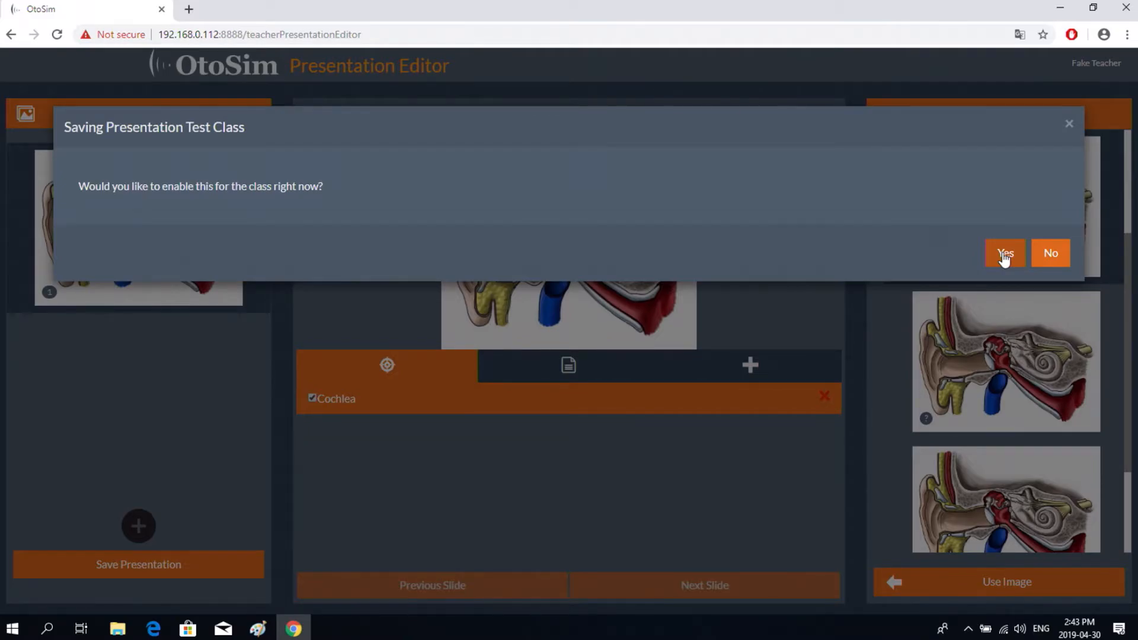
pyautogui.click(1050, 255)
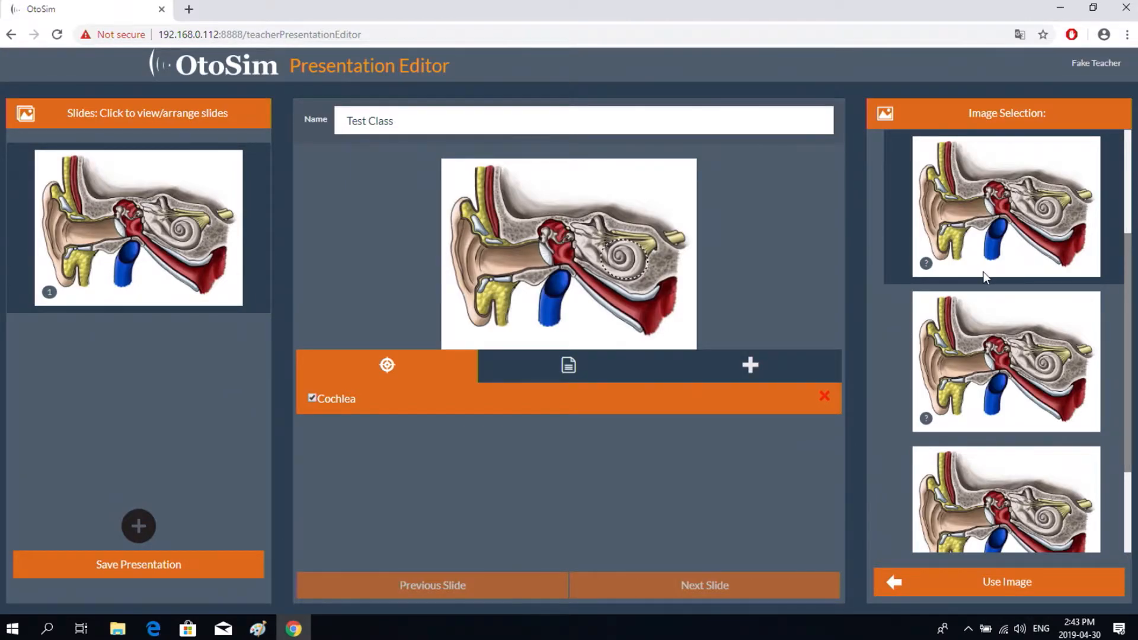
# - Enable the Test Class presentation on the class's Presentations page
pyautogui.click(205, 73)
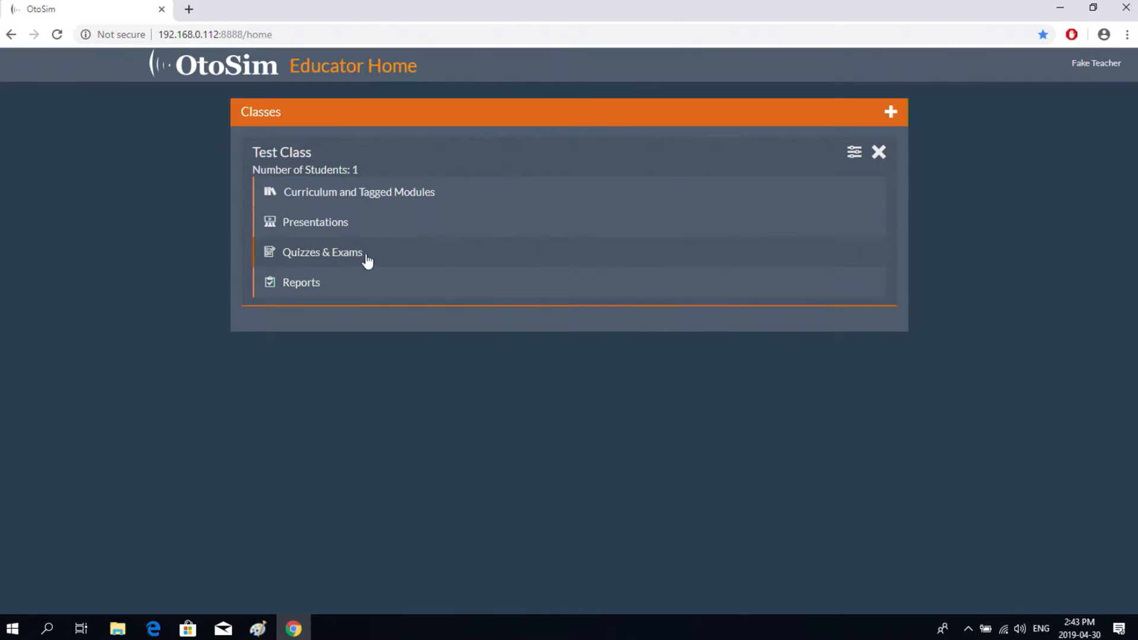
pyautogui.click(327, 223)
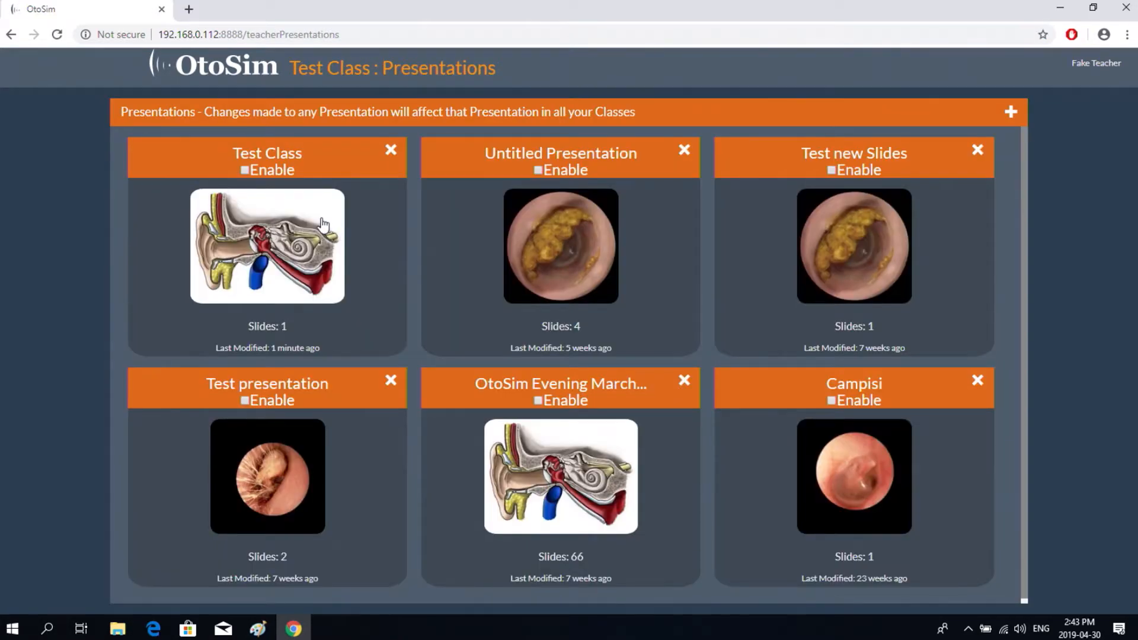
pyautogui.click(245, 171)
# - Activate the Week 1 curriculum under Curriculum and Tagged Modules
pyautogui.click(215, 67)
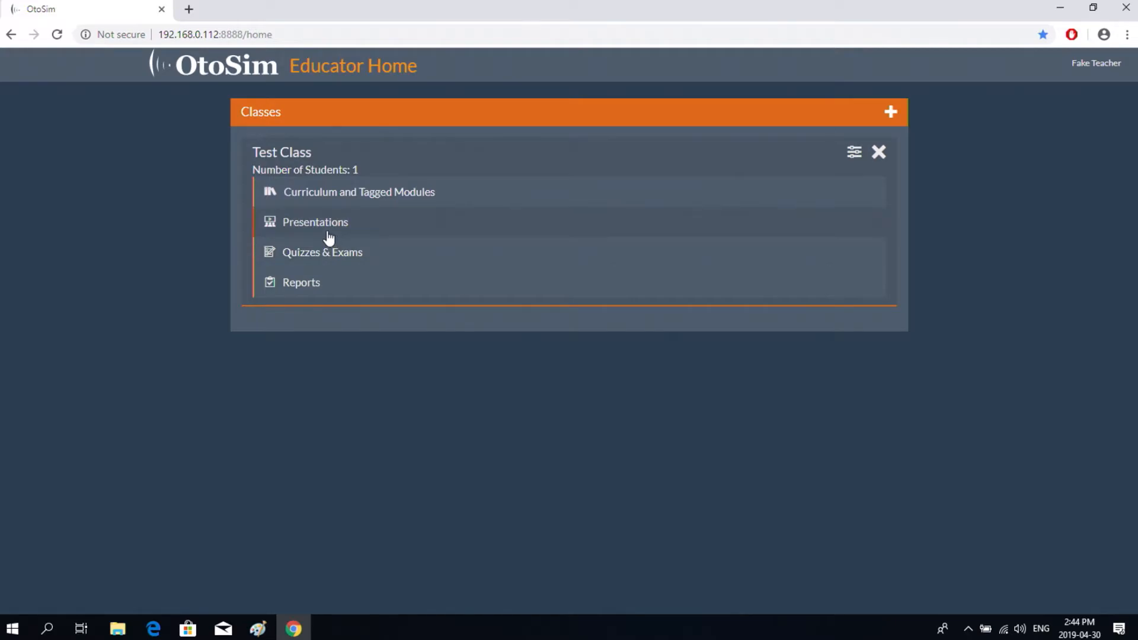
pyautogui.click(328, 200)
pyautogui.click(248, 155)
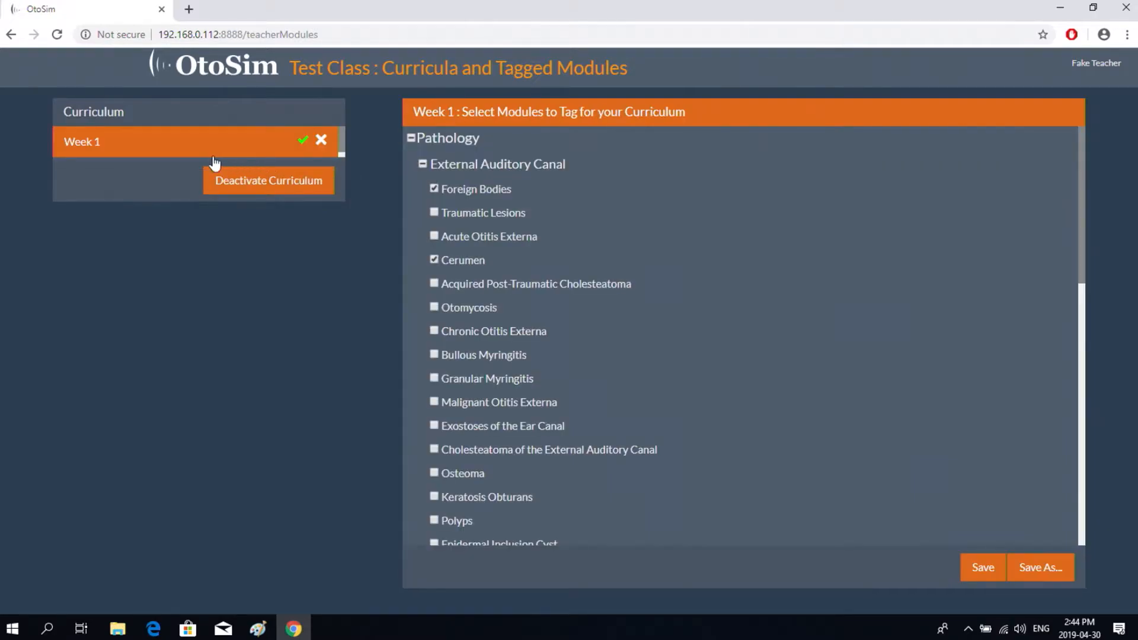
# - Recheck Enable on the Test Class presentation and return to Educator Home
pyautogui.click(202, 66)
pyautogui.click(305, 223)
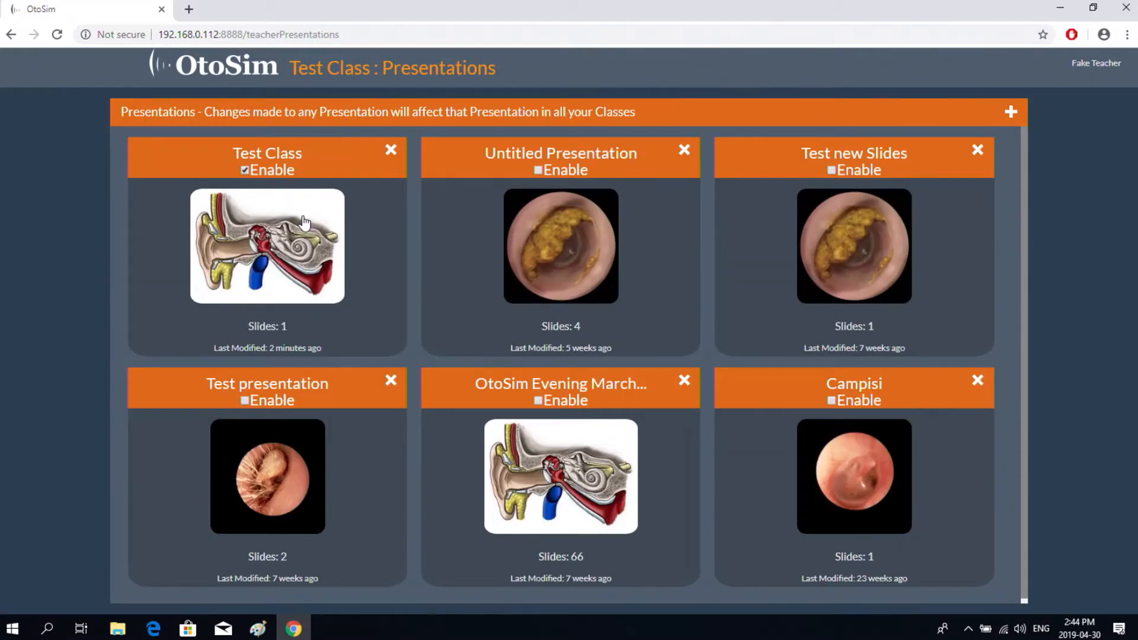
pyautogui.click(245, 171)
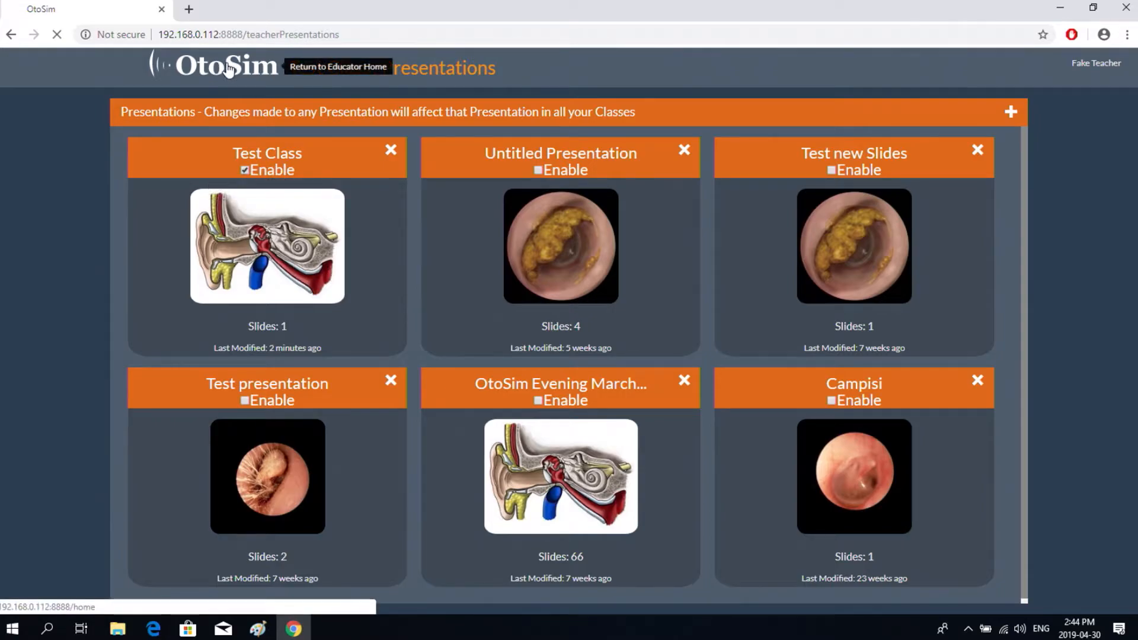
pyautogui.click(228, 67)
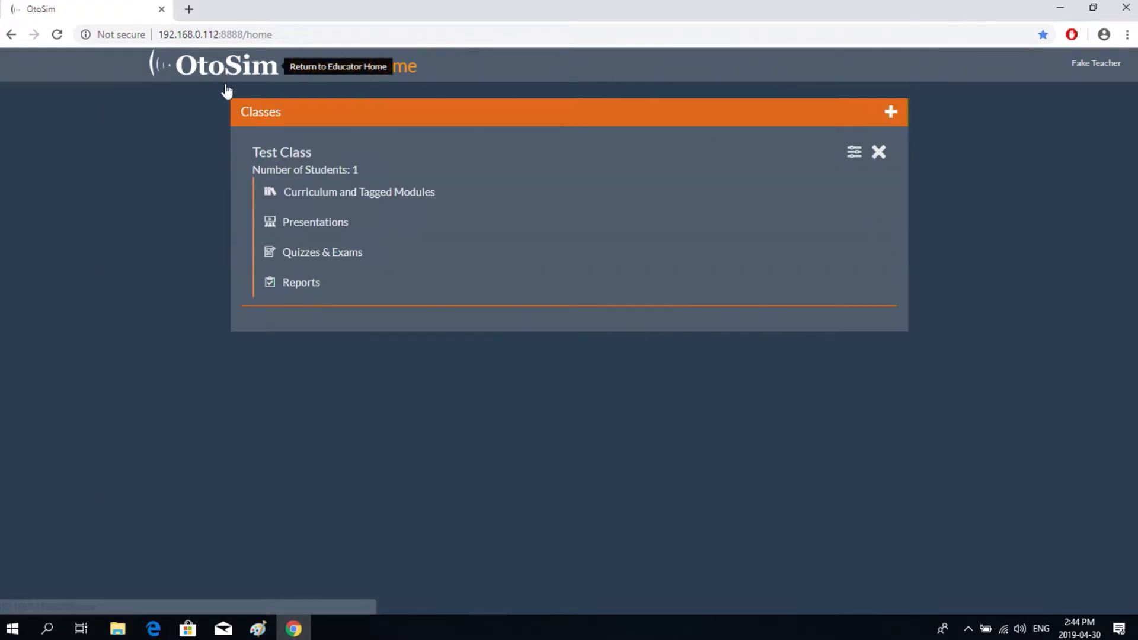
# - Create a multiple-choice quiz and show the Pathology > Middle Ear > Congenital Cholesteatoma image
pyautogui.click(342, 255)
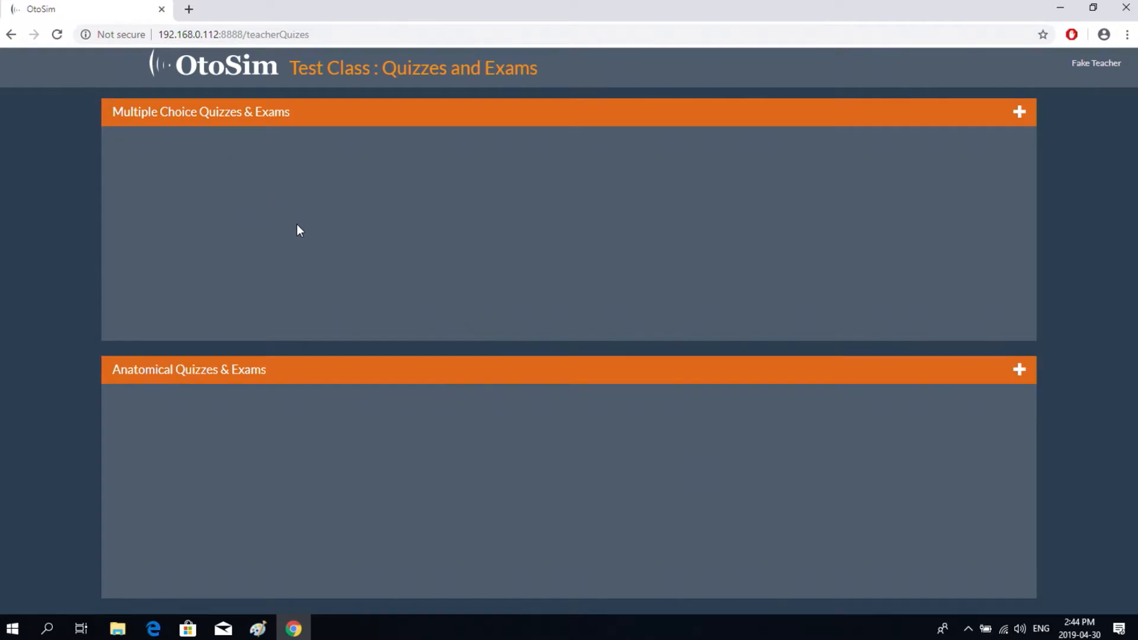
pyautogui.click(1019, 114)
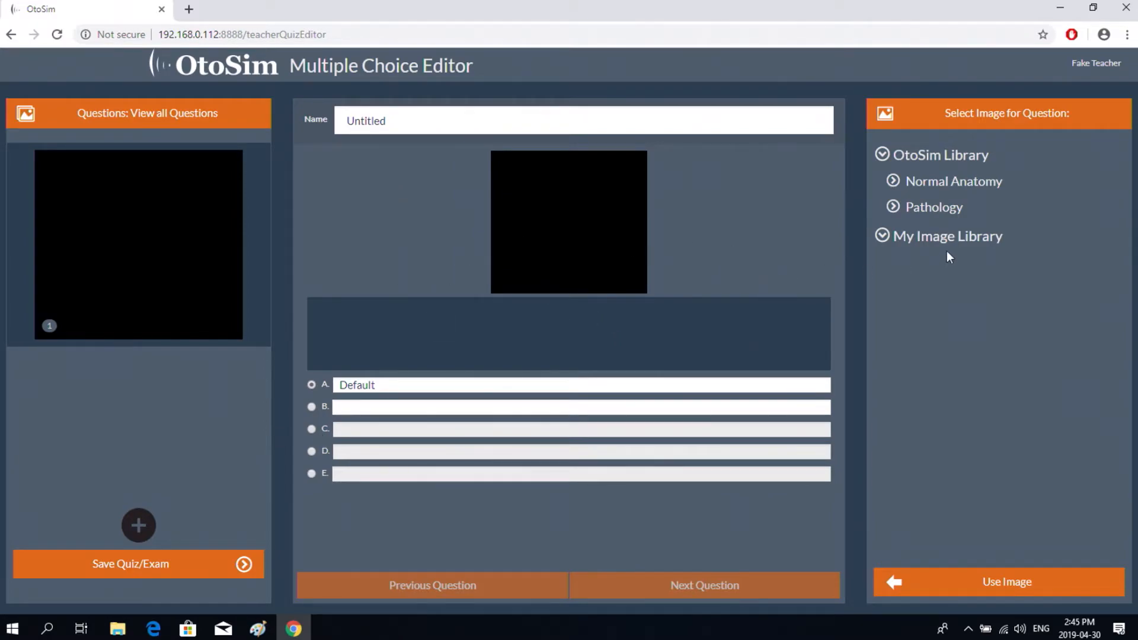
pyautogui.click(894, 207)
pyautogui.click(904, 254)
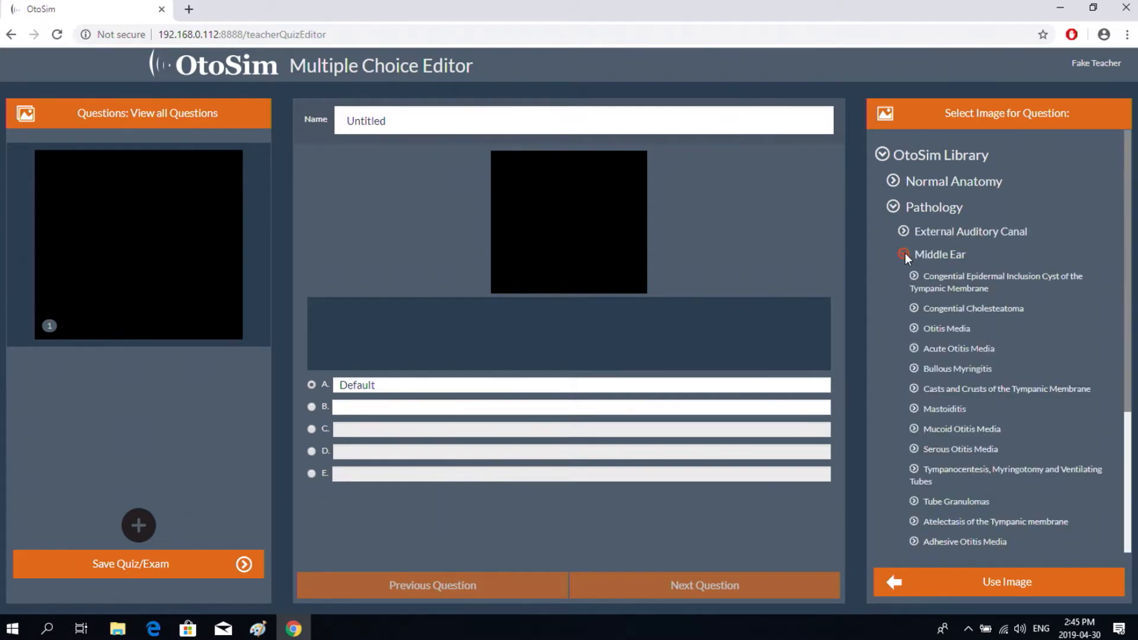
pyautogui.click(914, 308)
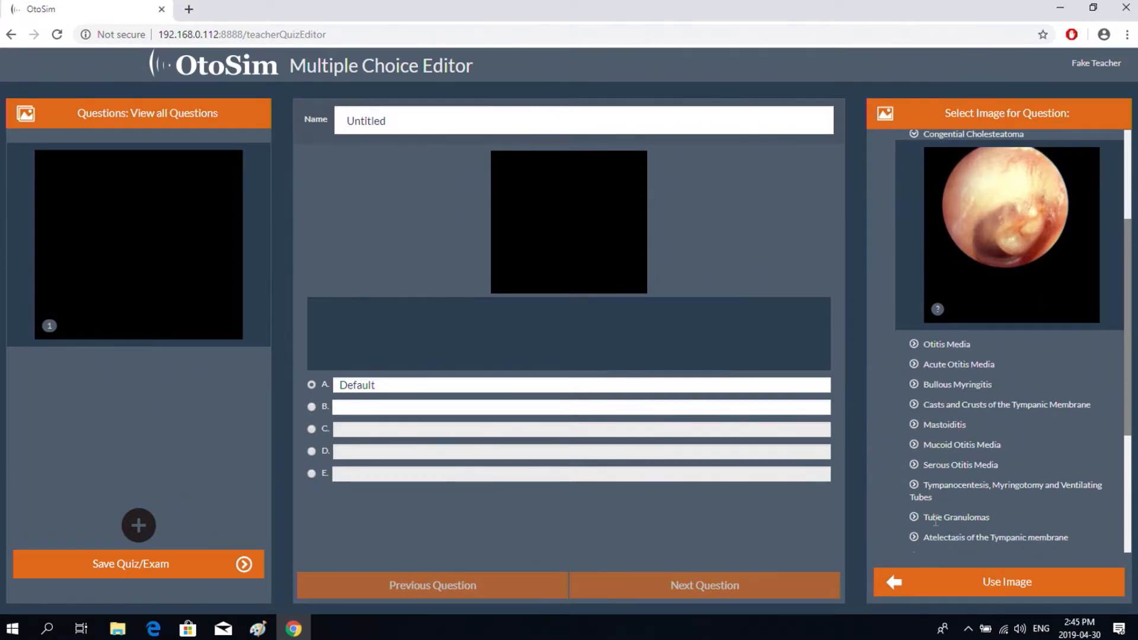
# - Use the cholesteatoma image for question 1, ask 'This is an example of?', and fill the first answers
pyautogui.click(891, 581)
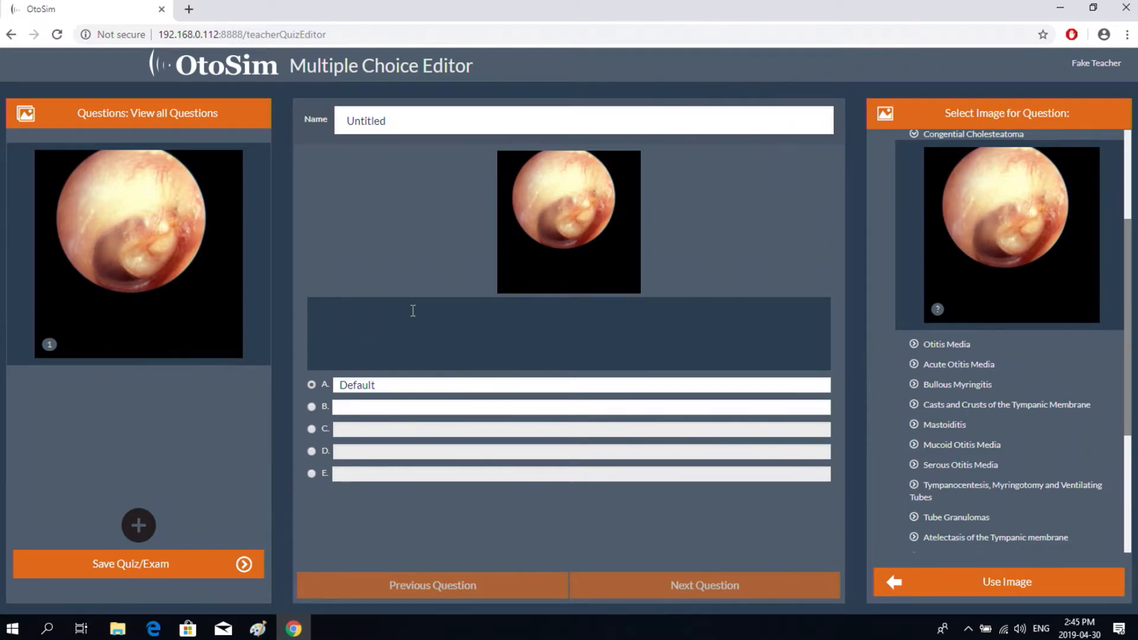
pyautogui.write('This is an example of?')
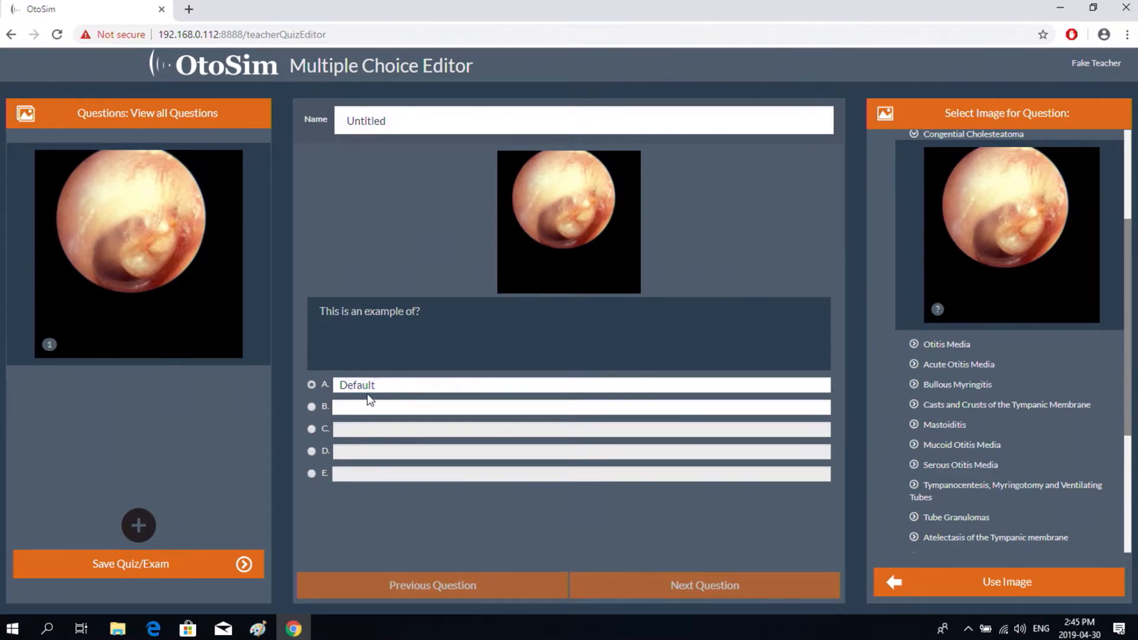
pyautogui.moveTo(388, 385); pyautogui.dragTo(342, 386)
pyautogui.write('nor')
pyautogui.write('acute')
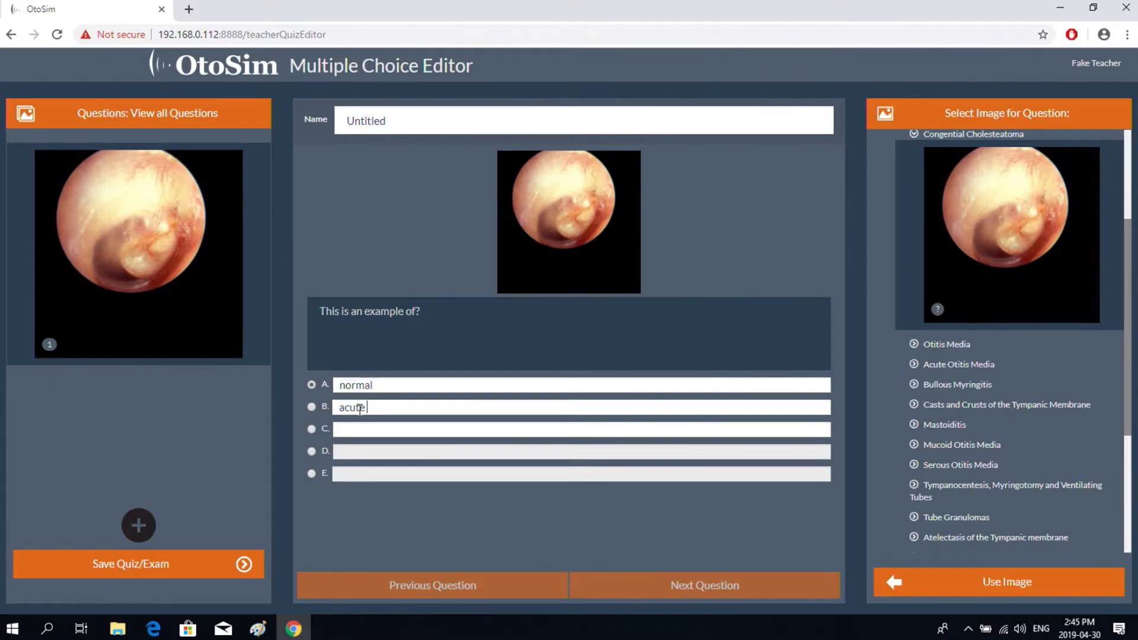
pyautogui.write(' otitis')
pyautogui.write('media')
# - Enter 'congenital cholesteatoma' as answer C and mark it correct
pyautogui.click(354, 428)
pyautogui.write('co')
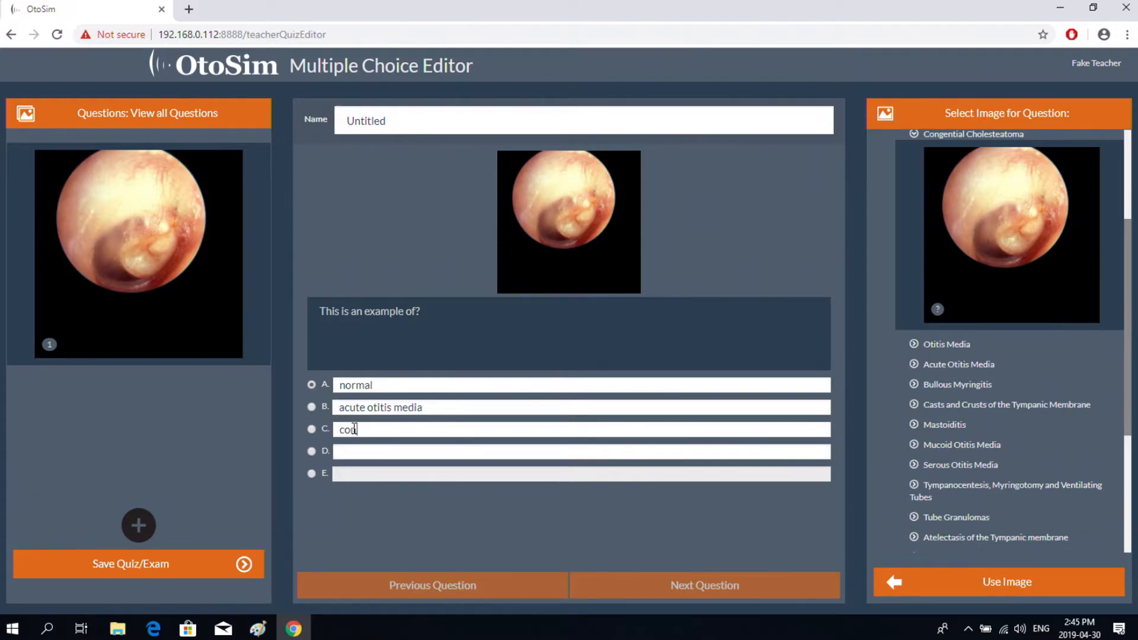
pyautogui.write('ngenital cholesteam')
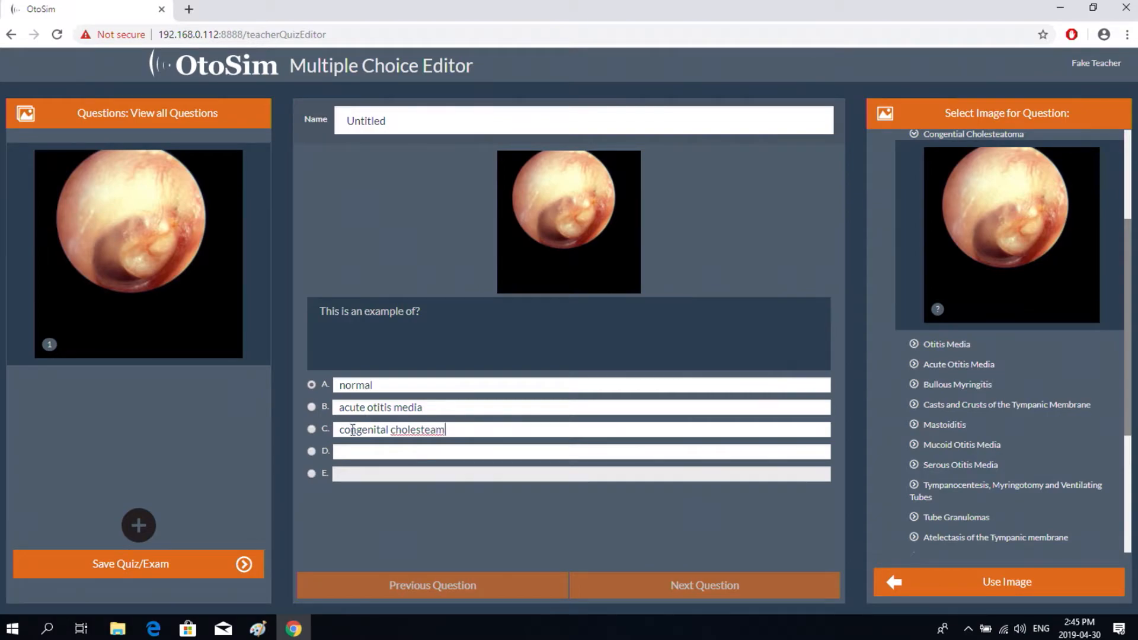
pyautogui.press('BackSpace')
pyautogui.write('toma')
pyautogui.click(311, 429)
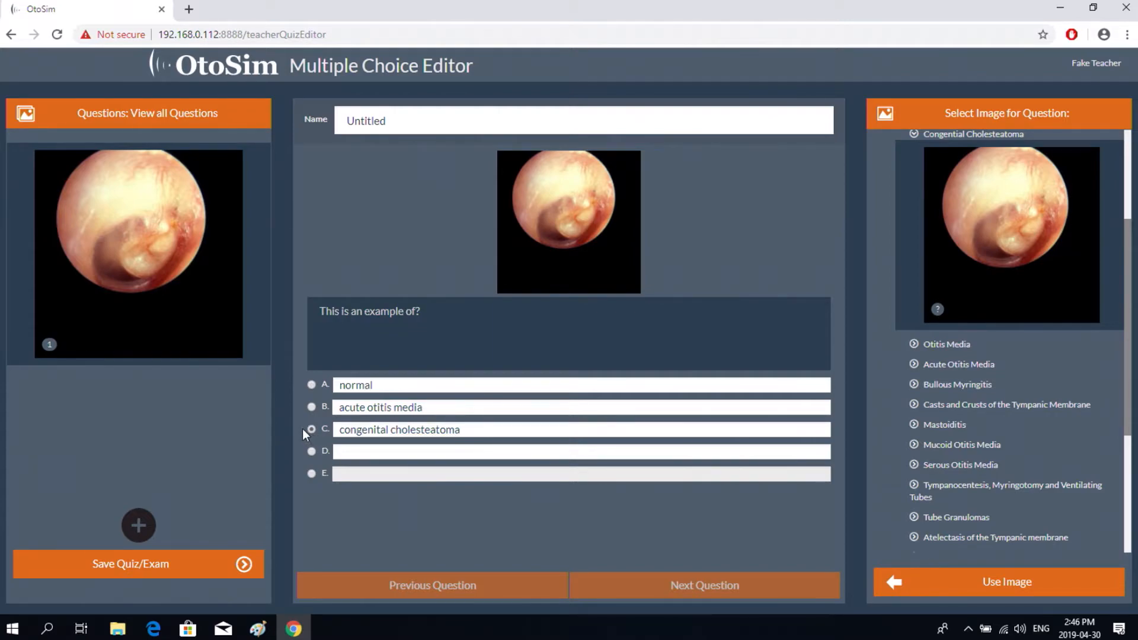
# - Save the quiz under the name 'Week 1'
pyautogui.click(151, 563)
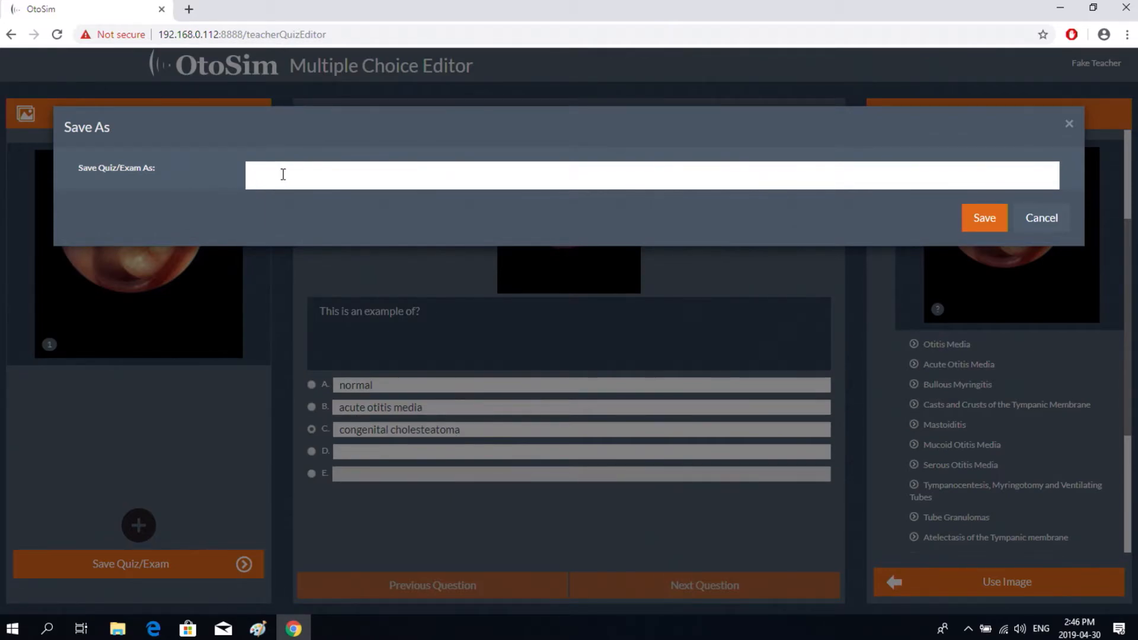
pyautogui.write('SWeek 1')
pyautogui.click(271, 176)
pyautogui.press('BackSpace')
pyautogui.click(984, 220)
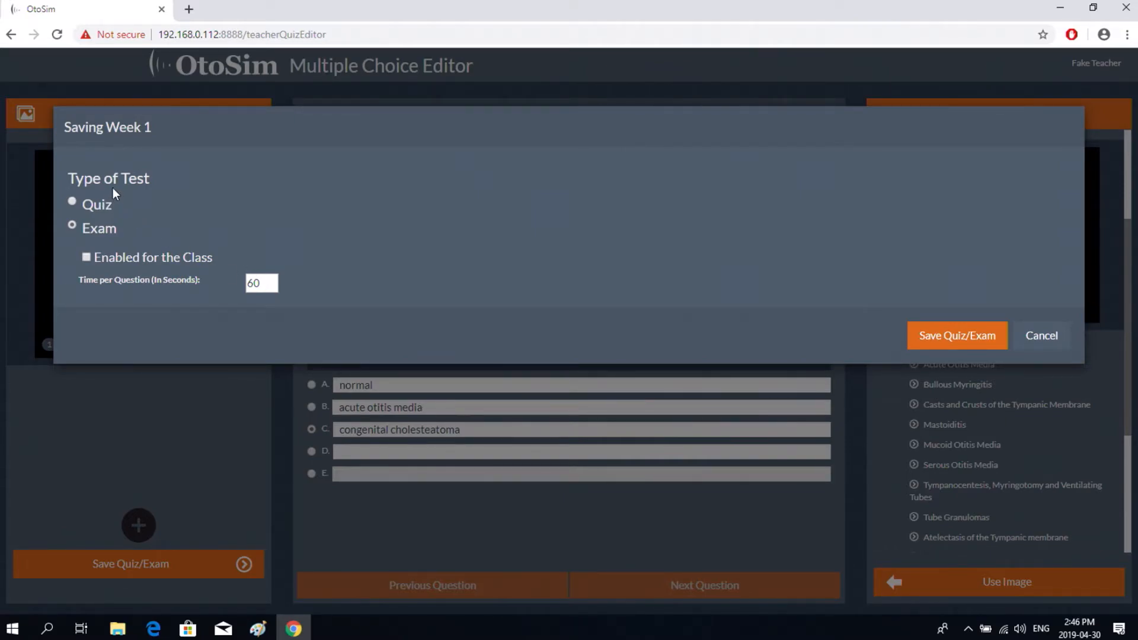
# - Make Week 1 a class-enabled quiz with 20 seconds per question, then go to Educator Home
pyautogui.click(72, 203)
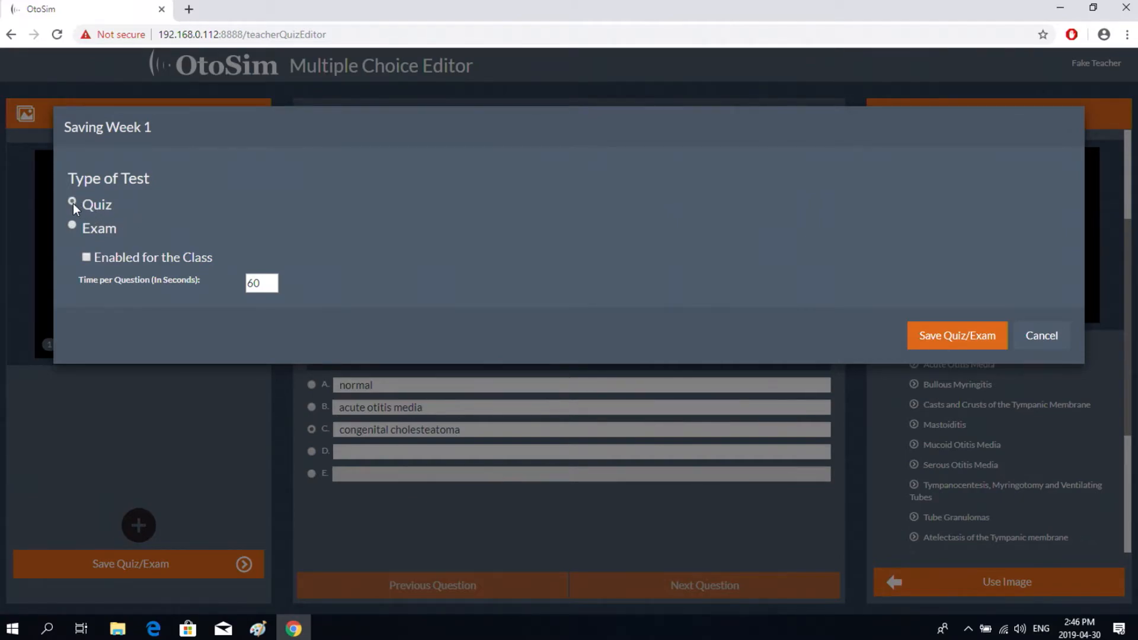
pyautogui.click(87, 257)
pyautogui.doubleClick(248, 284)
pyautogui.write('20')
pyautogui.click(950, 333)
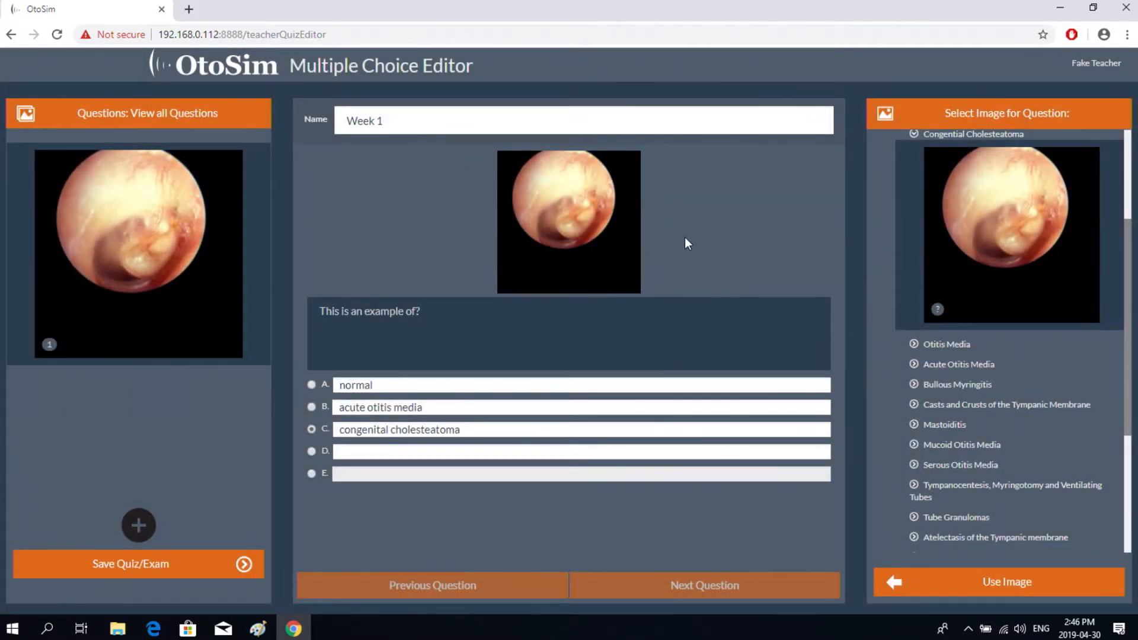
pyautogui.click(255, 65)
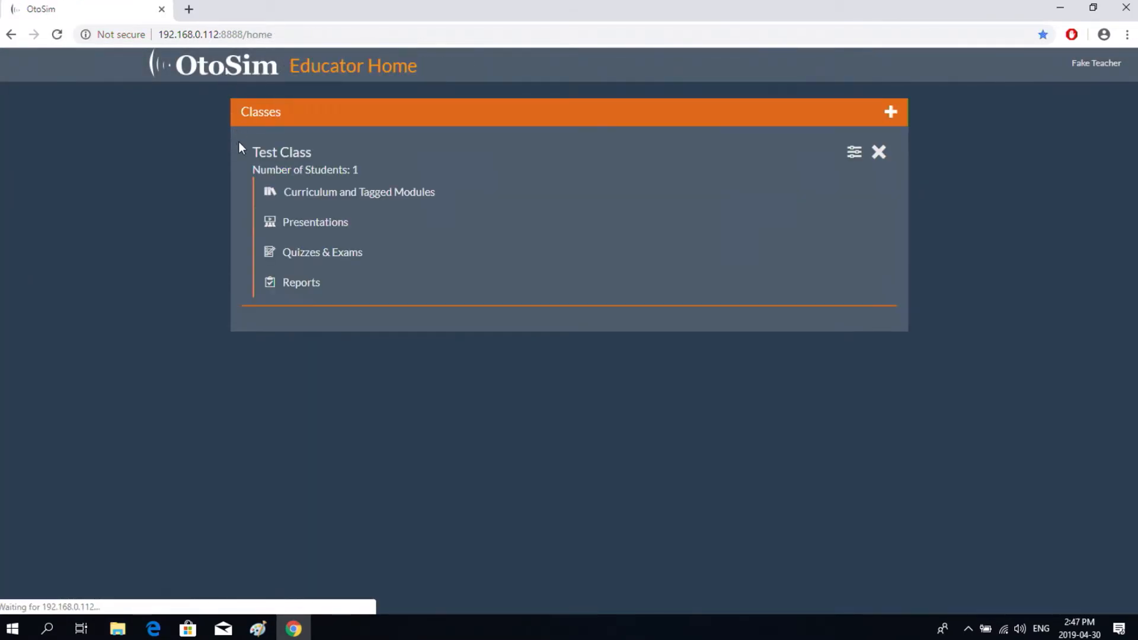
# - Expand Week 1 to confirm its Quiz and Enable for Class settings, then reopen Quizzes & Exams
pyautogui.click(347, 255)
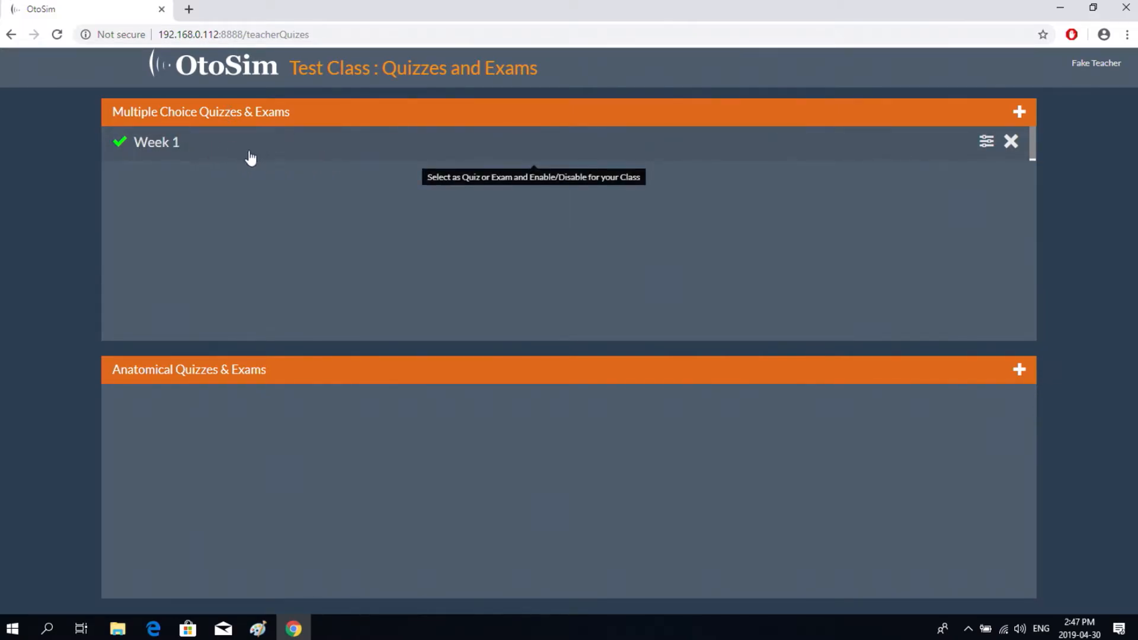
pyautogui.click(176, 149)
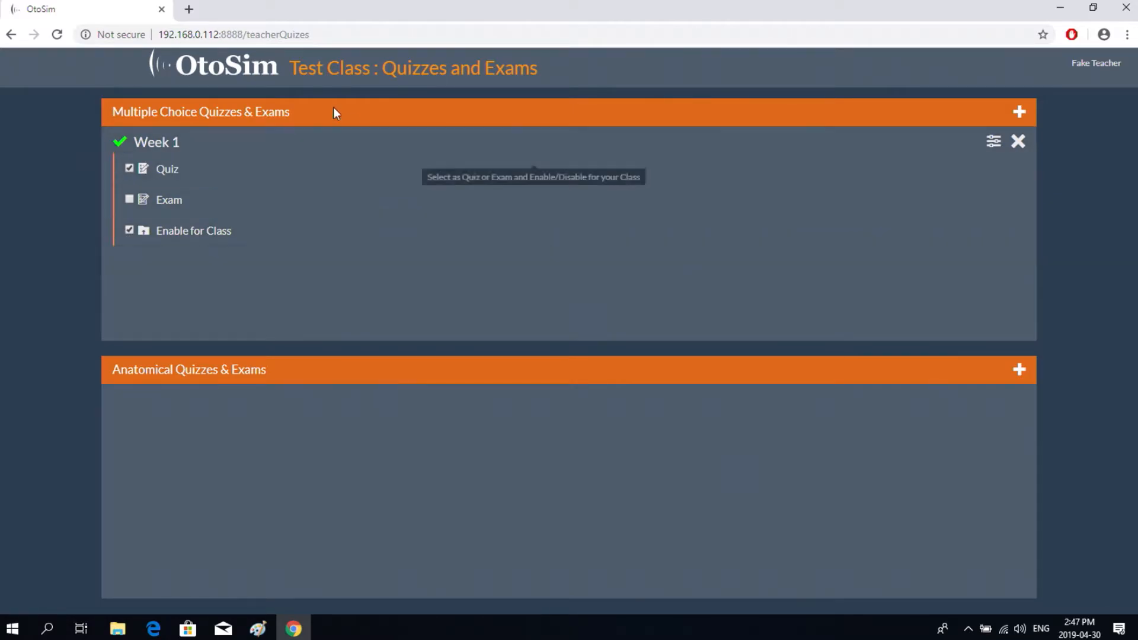
pyautogui.click(238, 66)
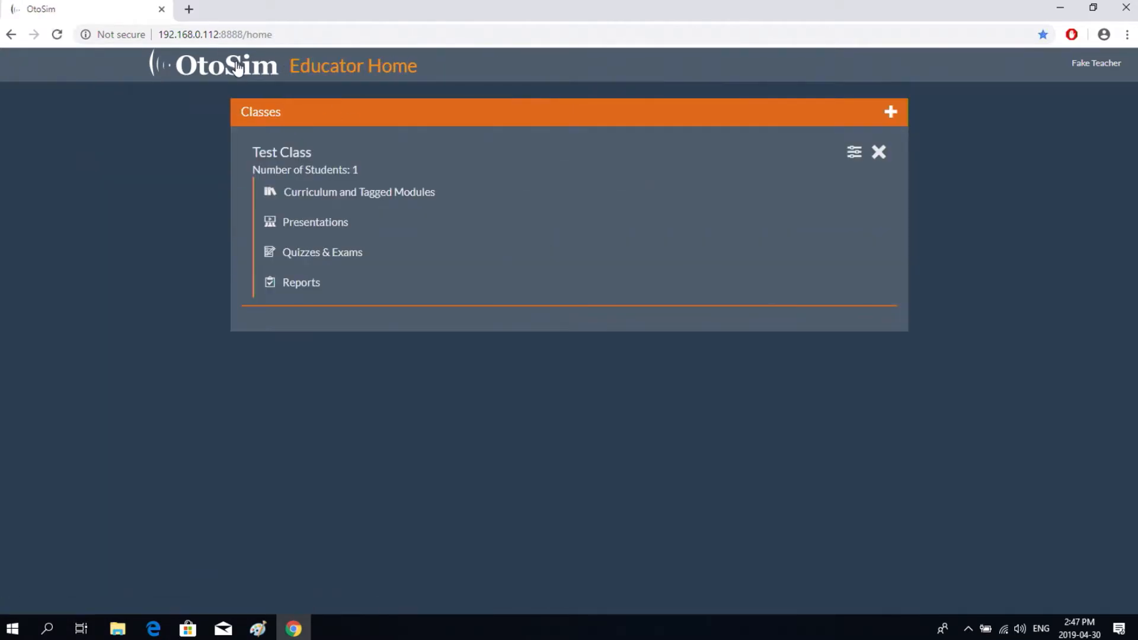
pyautogui.click(323, 260)
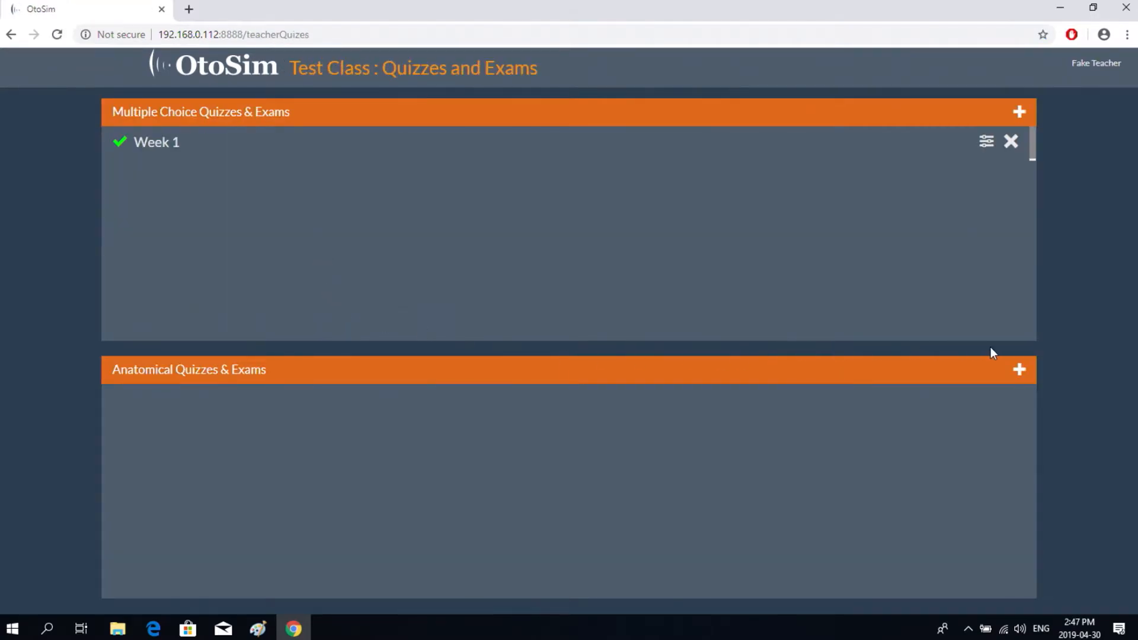
# - Start a new anatomical quiz using a Middle Ear Tube Granulomas image for question 1
pyautogui.click(1019, 371)
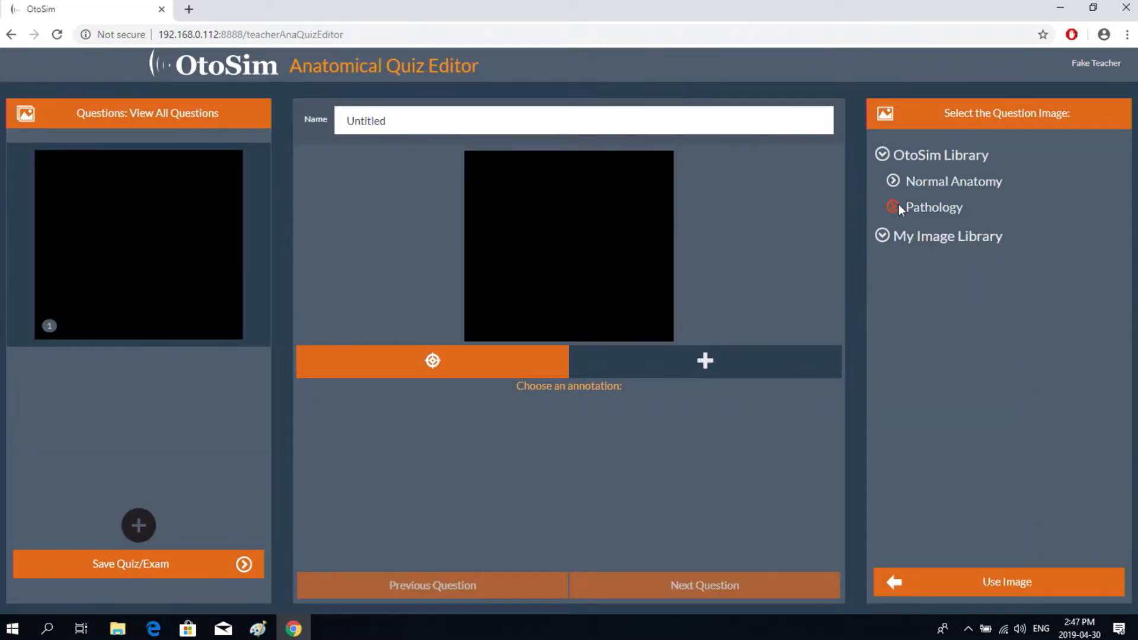
pyautogui.click(894, 207)
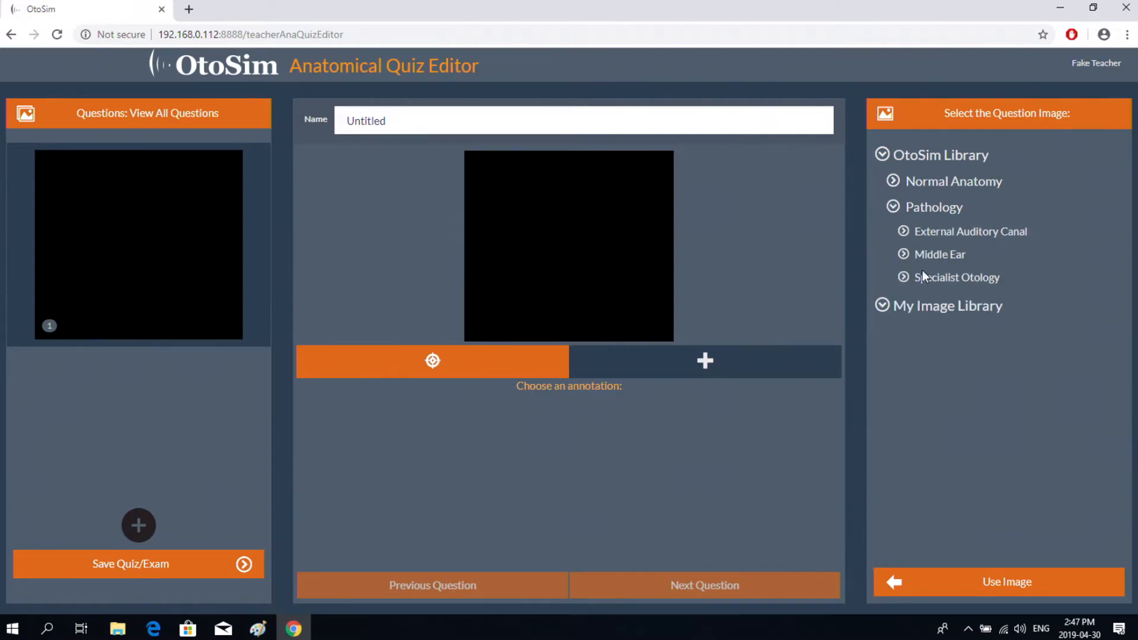
pyautogui.click(903, 254)
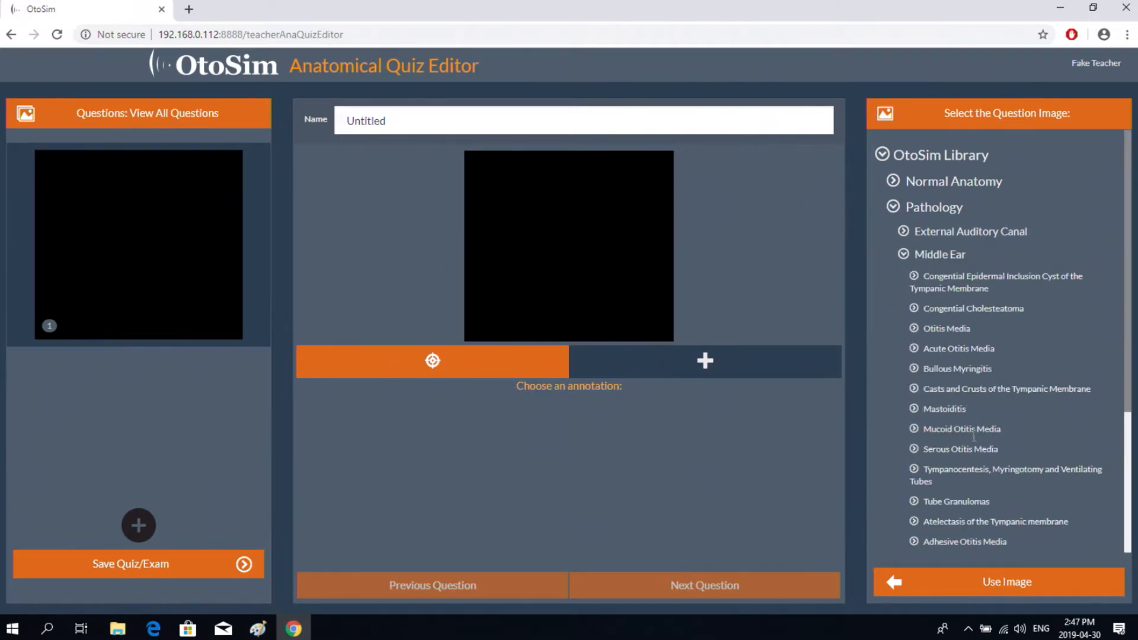
pyautogui.click(914, 502)
pyautogui.scroll(-2, 1022, 367)
pyautogui.scroll(1, 1021, 365)
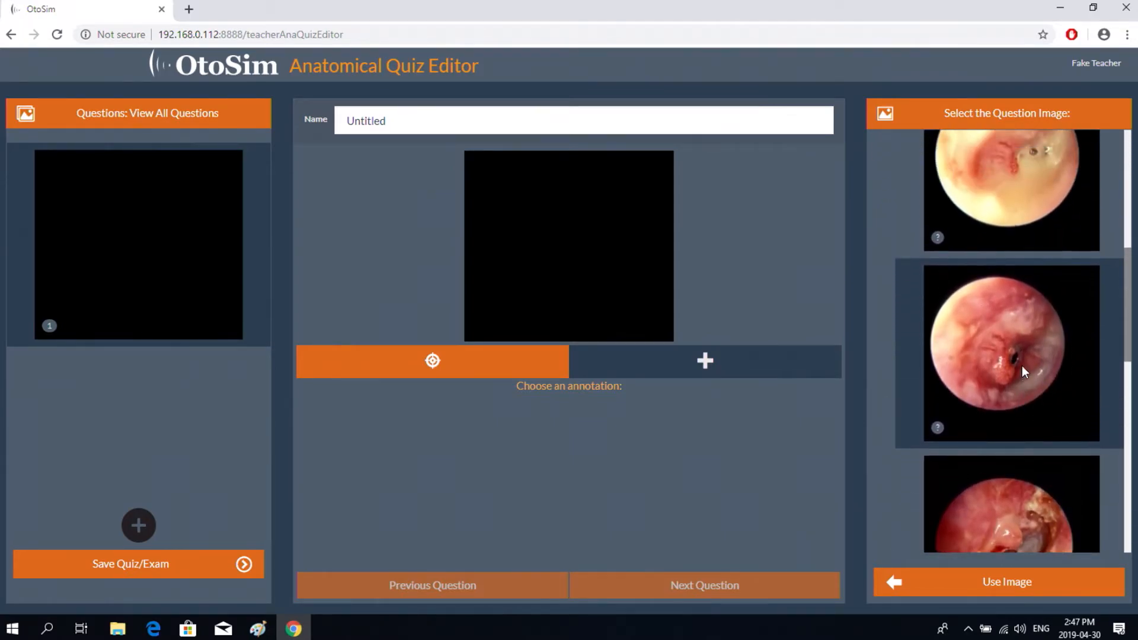
pyautogui.scroll(1, 1021, 366)
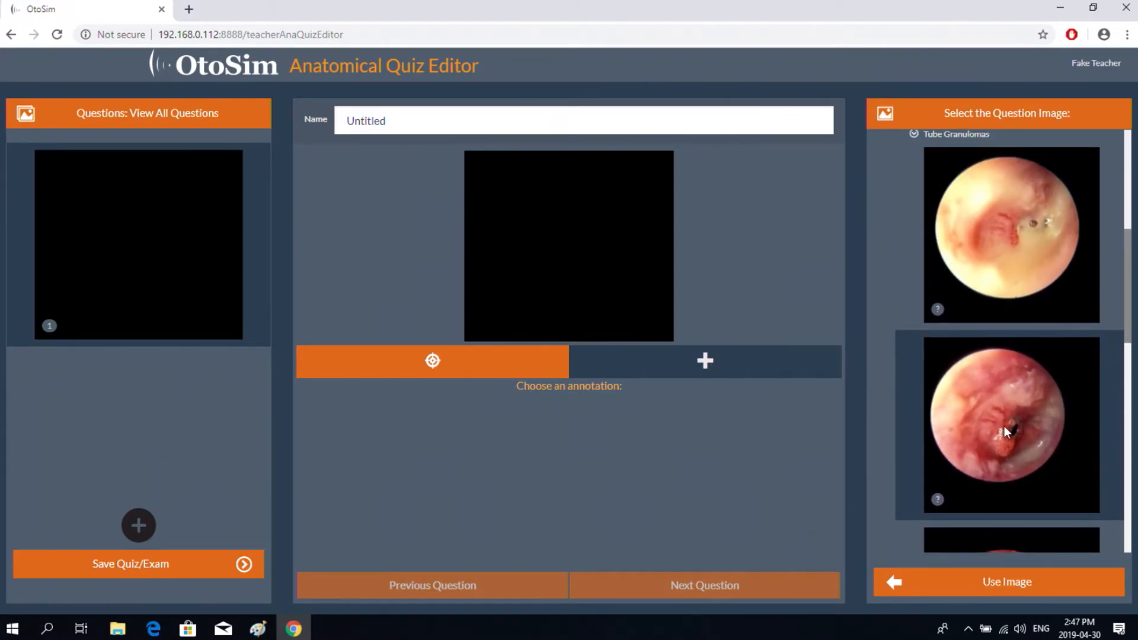
pyautogui.click(989, 581)
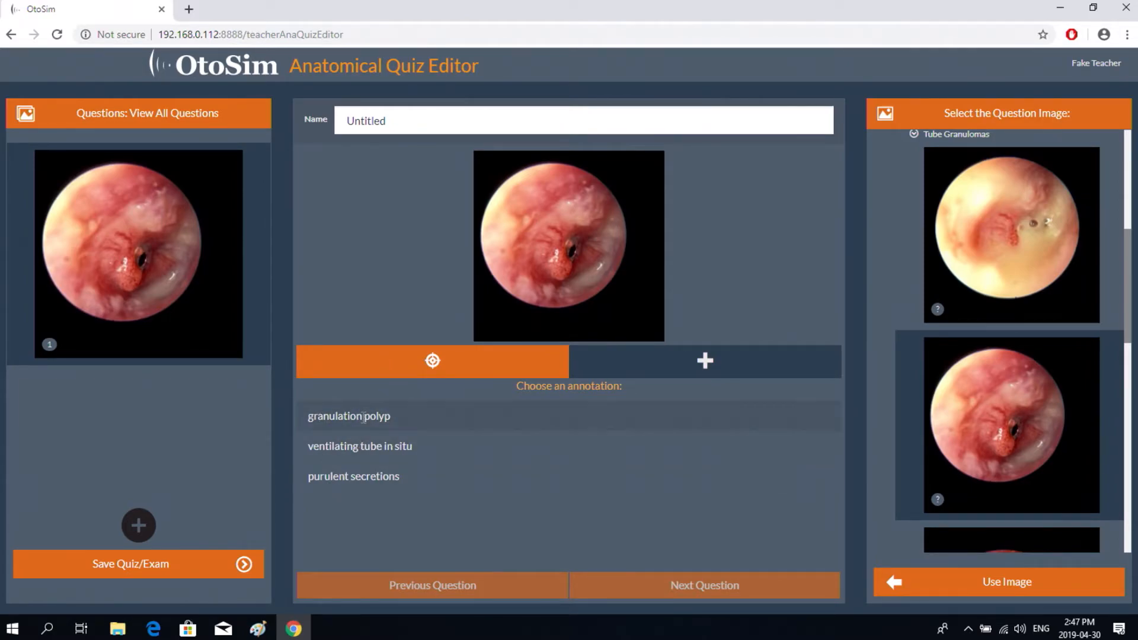
# - Set granulation polyp as the structure to identify and name the quiz 'Test anatomy'
pyautogui.click(383, 415)
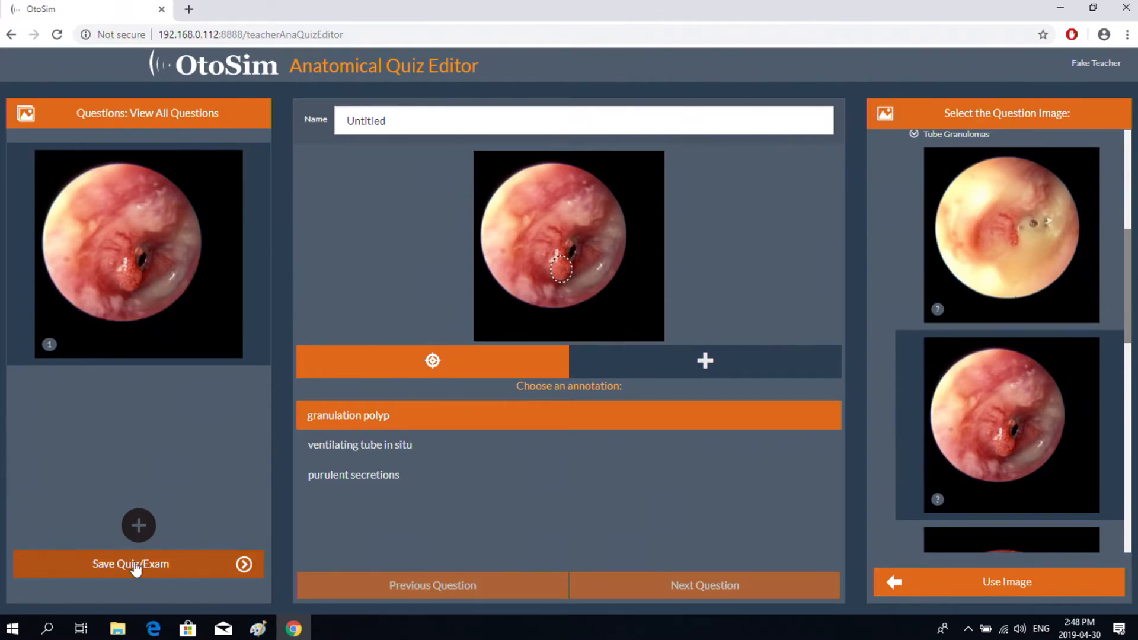
pyautogui.moveTo(395, 121); pyautogui.dragTo(342, 121)
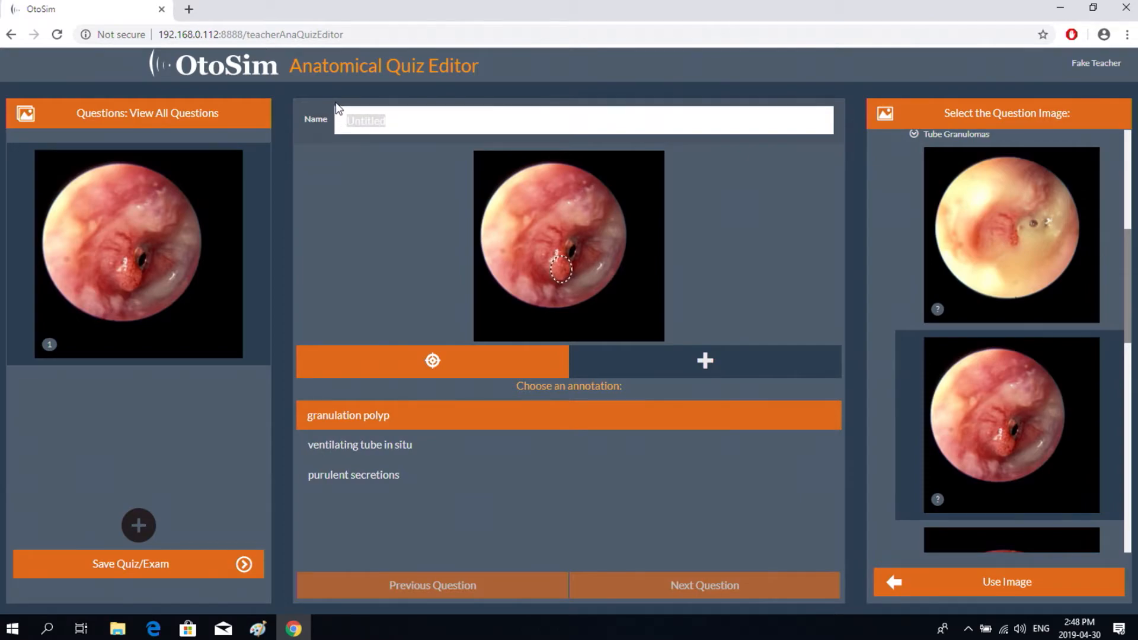
pyautogui.write('Test anatom')
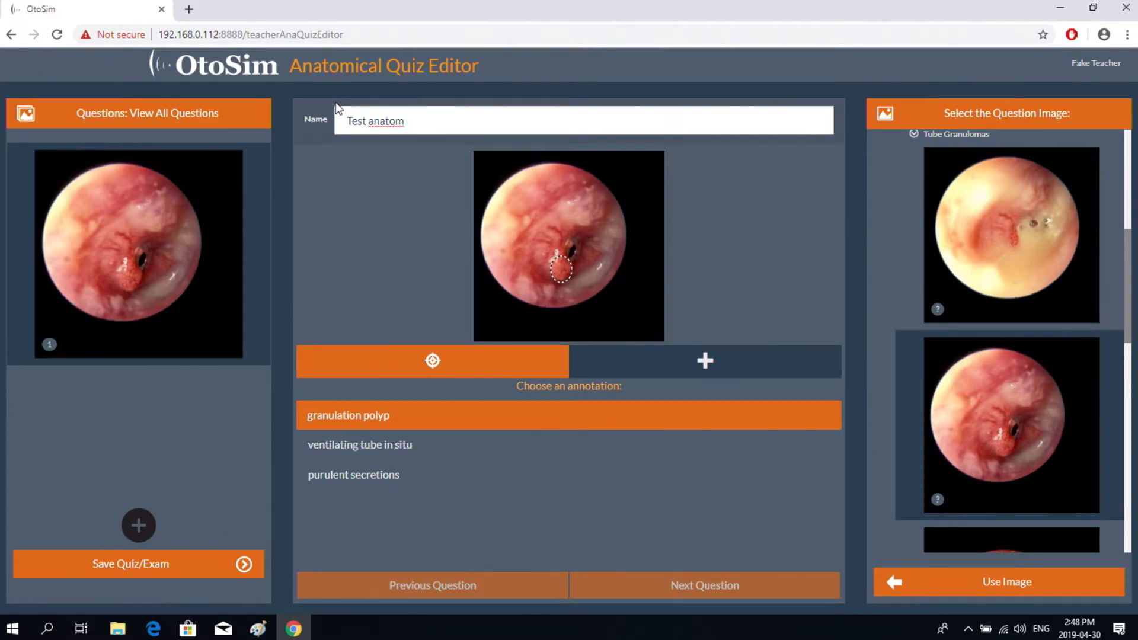
pyautogui.write('y')
# - Save Test anatomy as a class-enabled exam and return to Educator Home
pyautogui.click(127, 564)
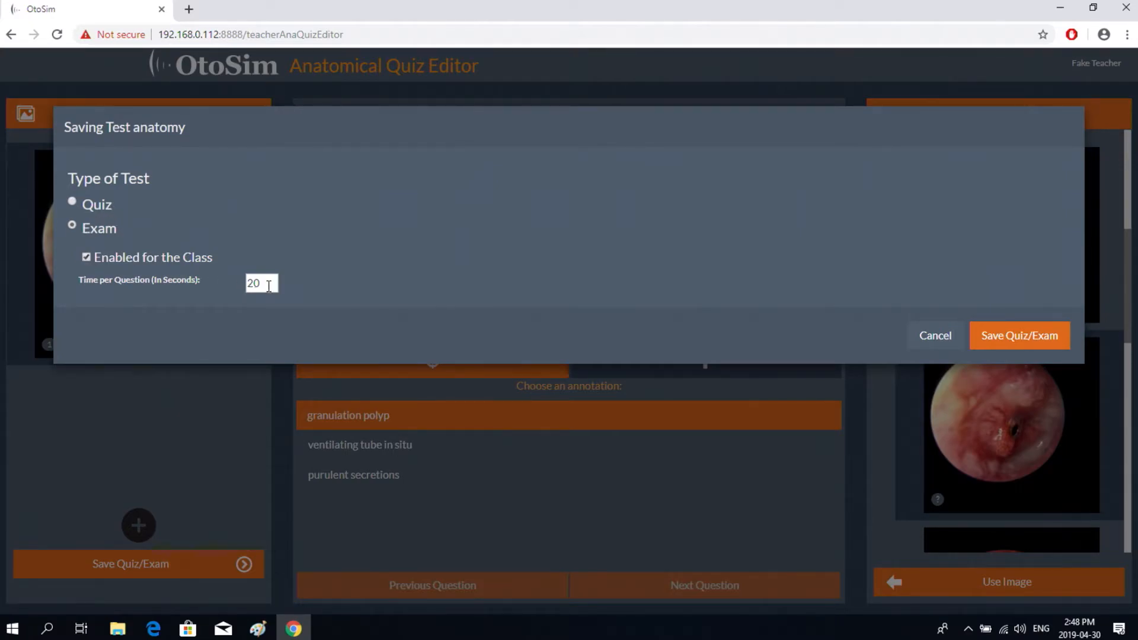
pyautogui.click(1005, 338)
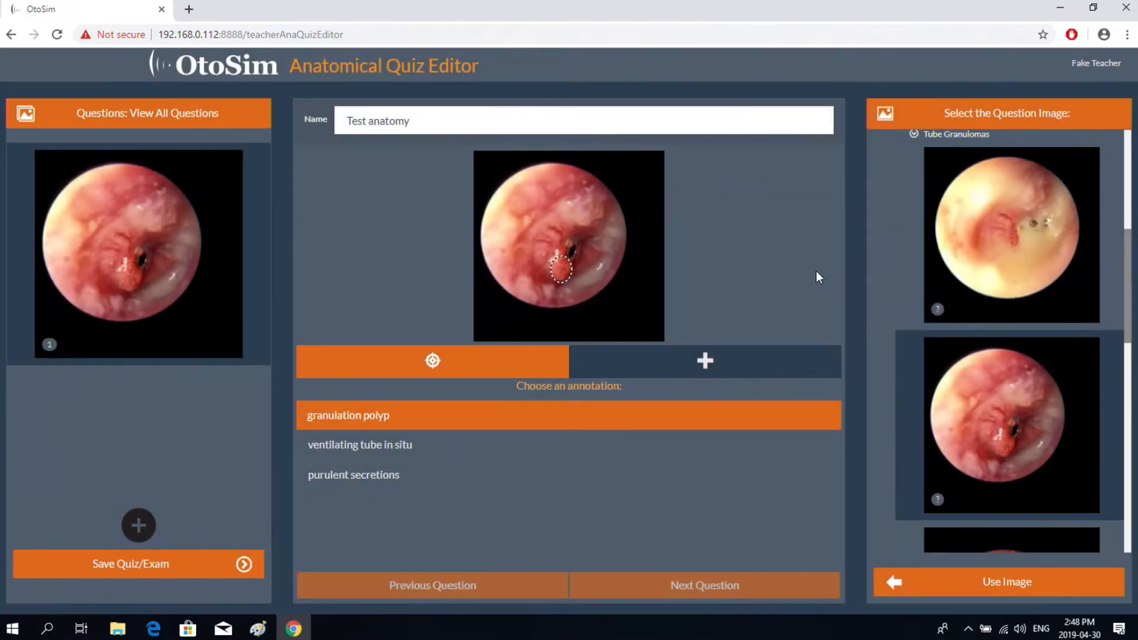
pyautogui.click(236, 74)
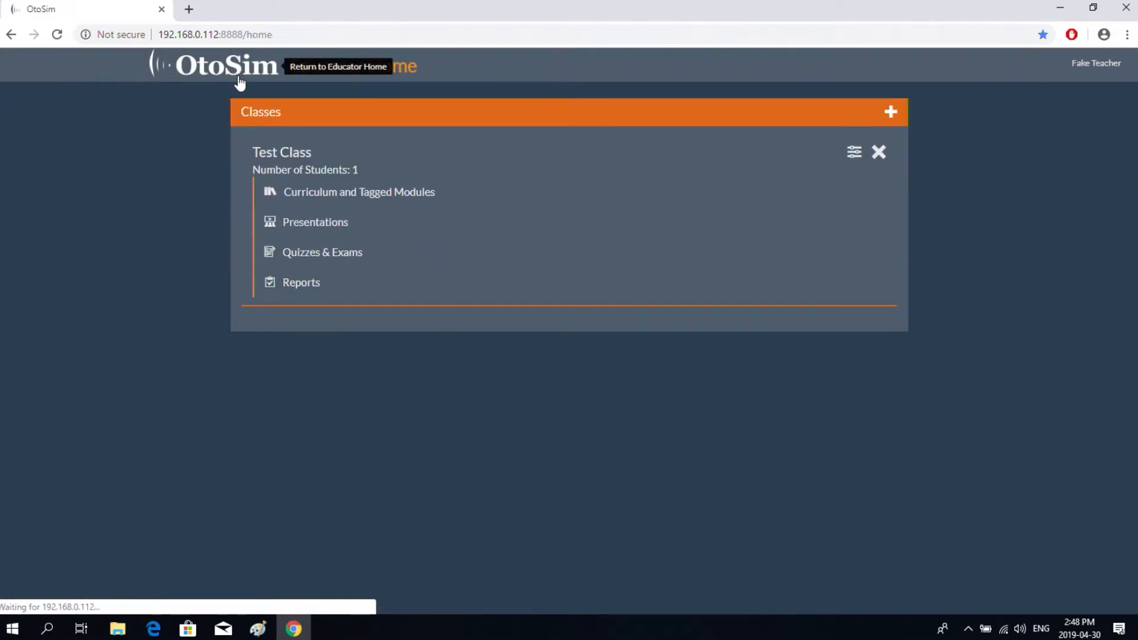
pyautogui.click(317, 253)
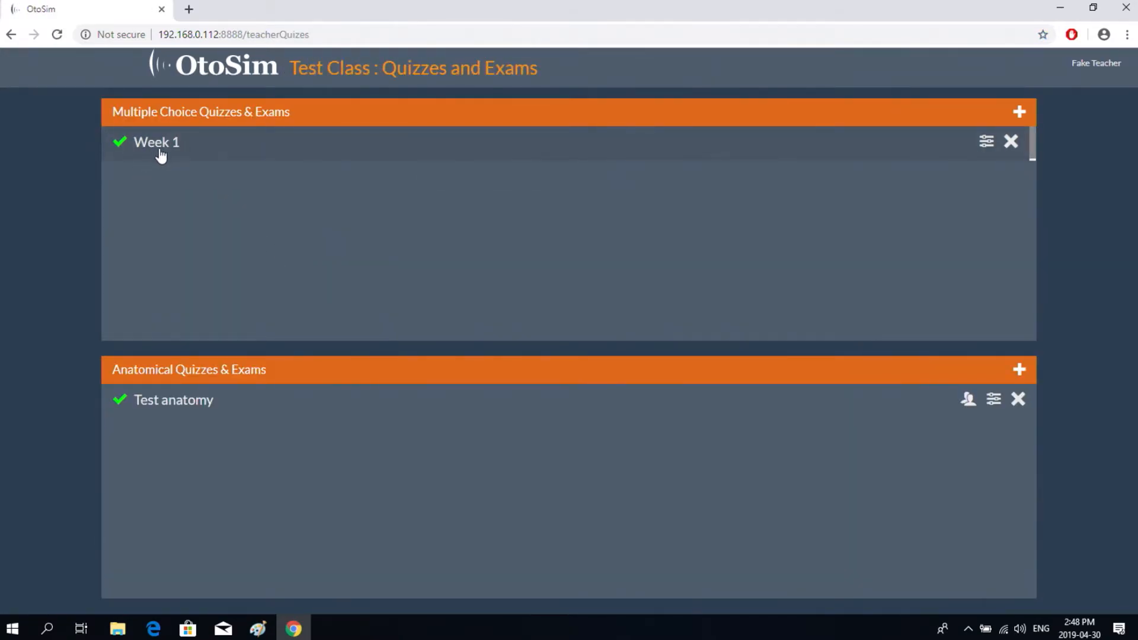
pyautogui.click(238, 146)
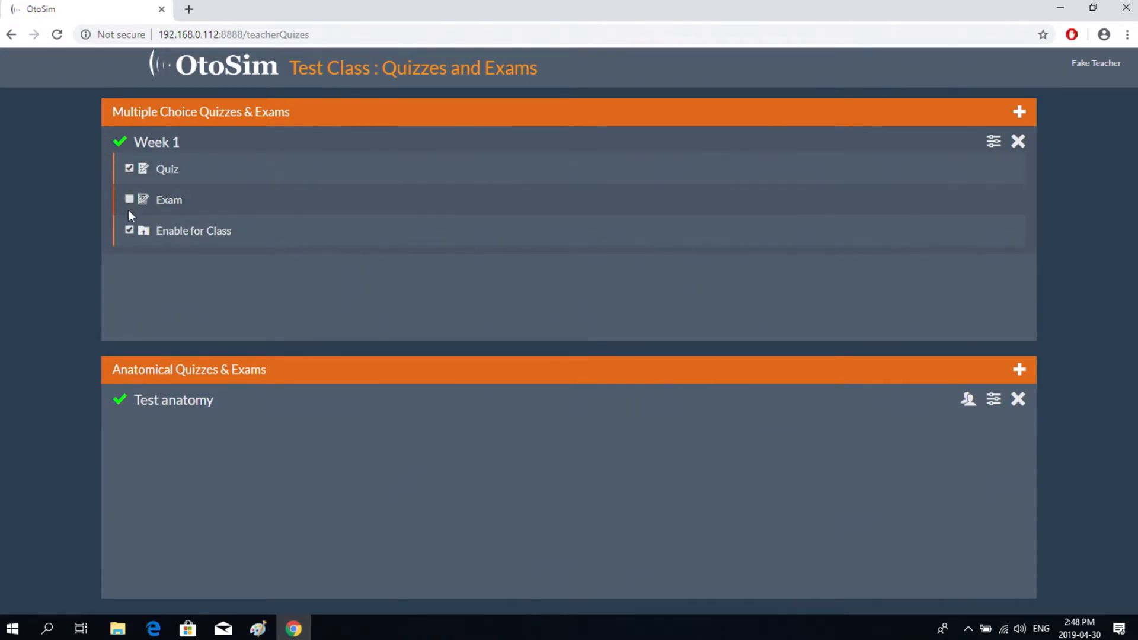
pyautogui.click(284, 406)
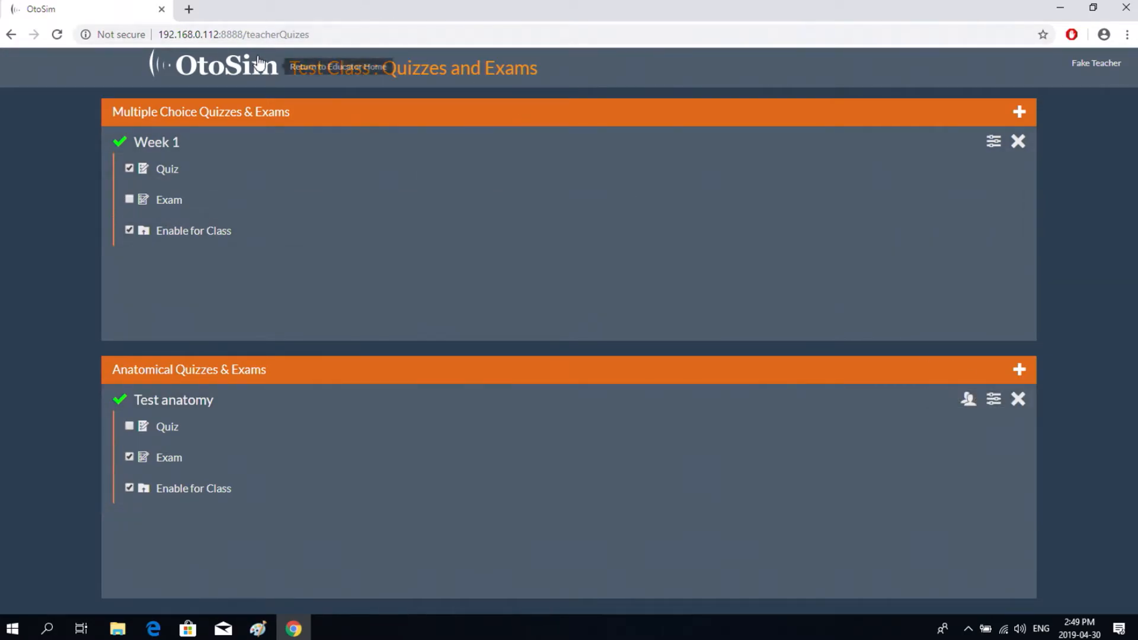
pyautogui.click(233, 68)
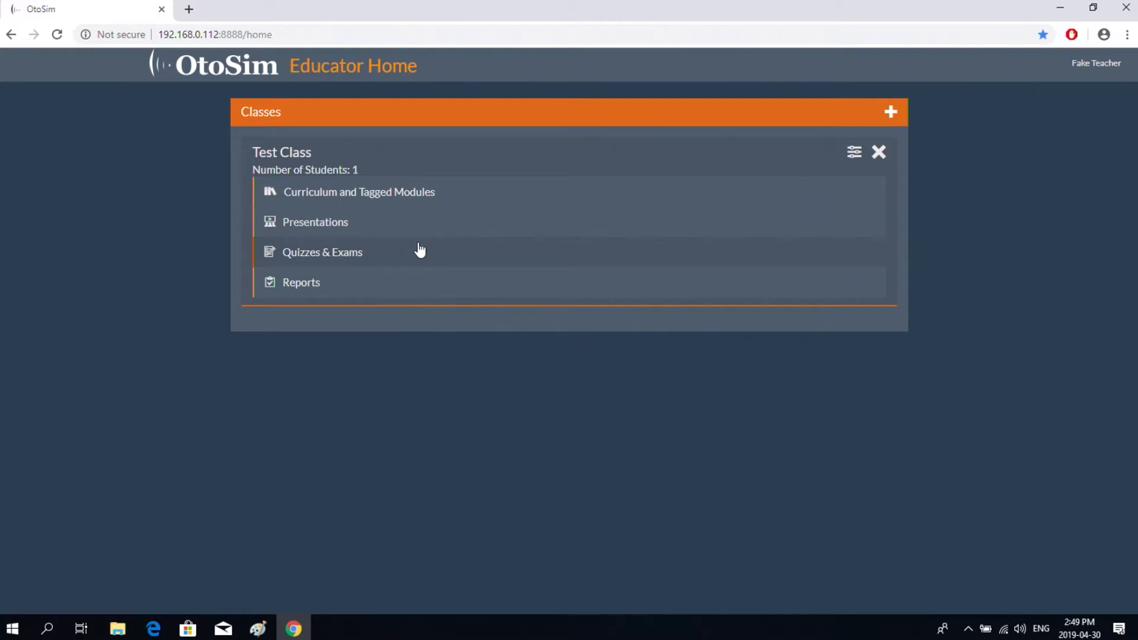
pyautogui.click(314, 290)
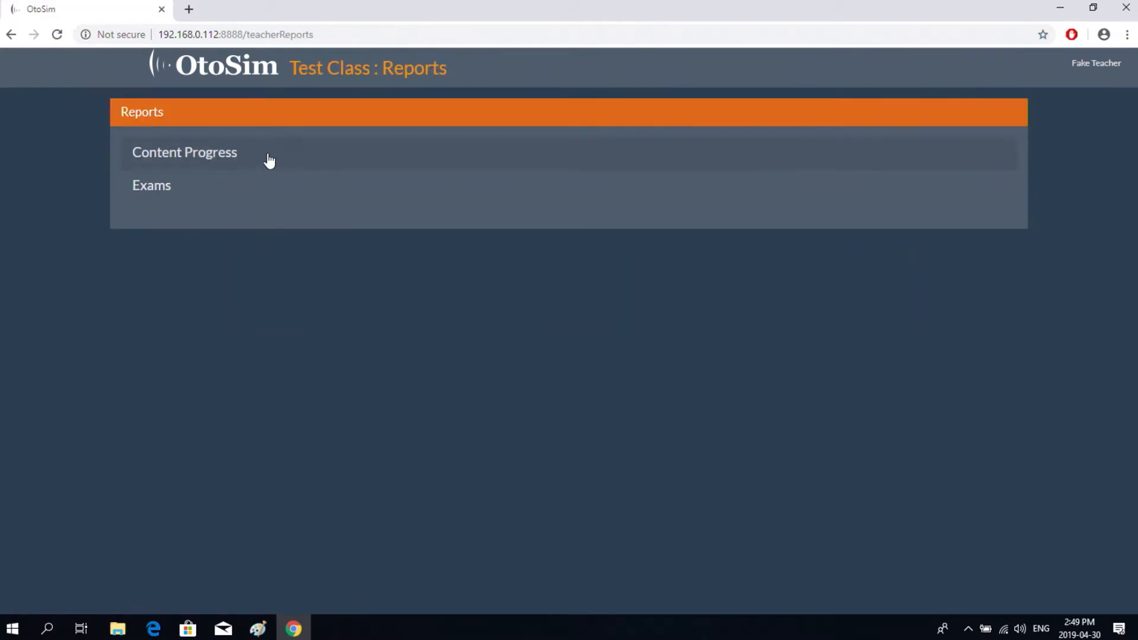
pyautogui.click(231, 156)
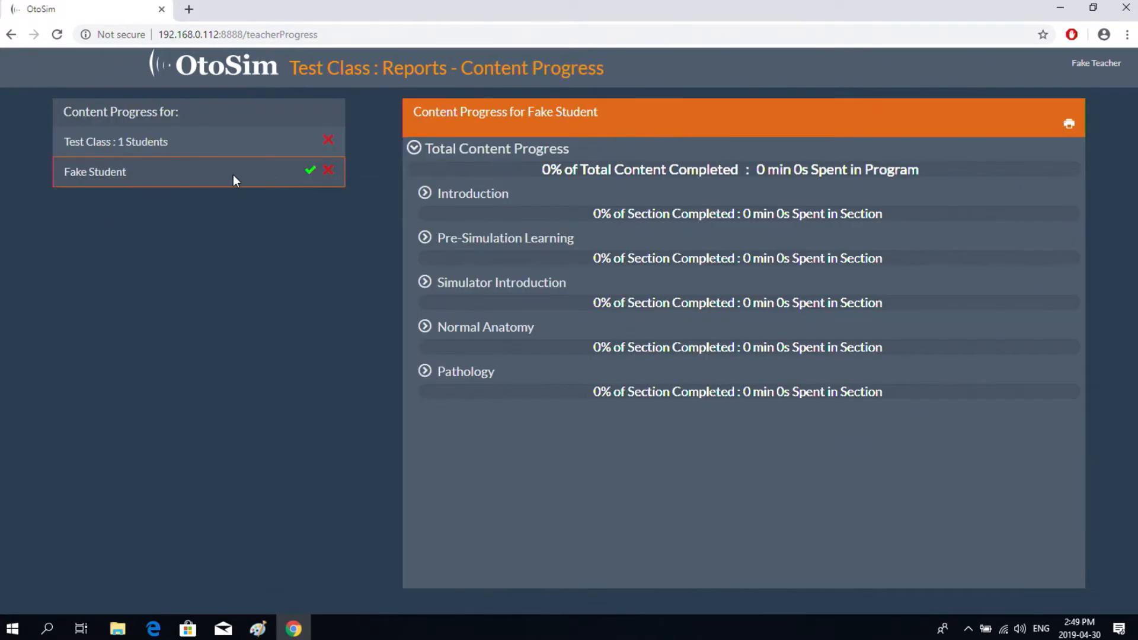
pyautogui.click(294, 175)
pyautogui.click(117, 183)
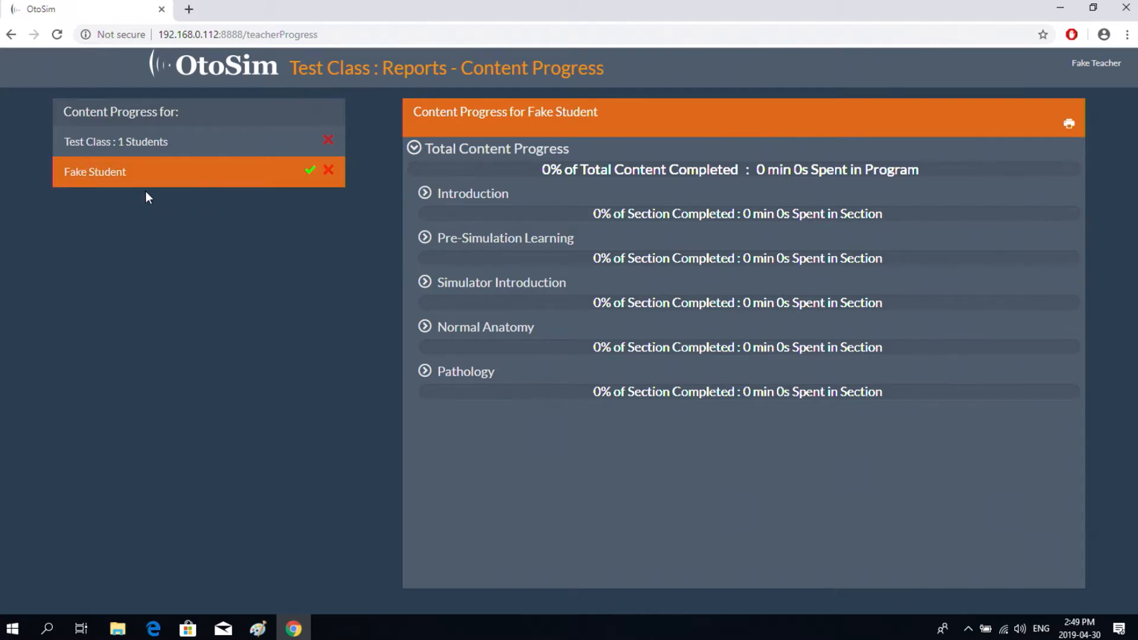
pyautogui.click(308, 175)
pyautogui.click(425, 192)
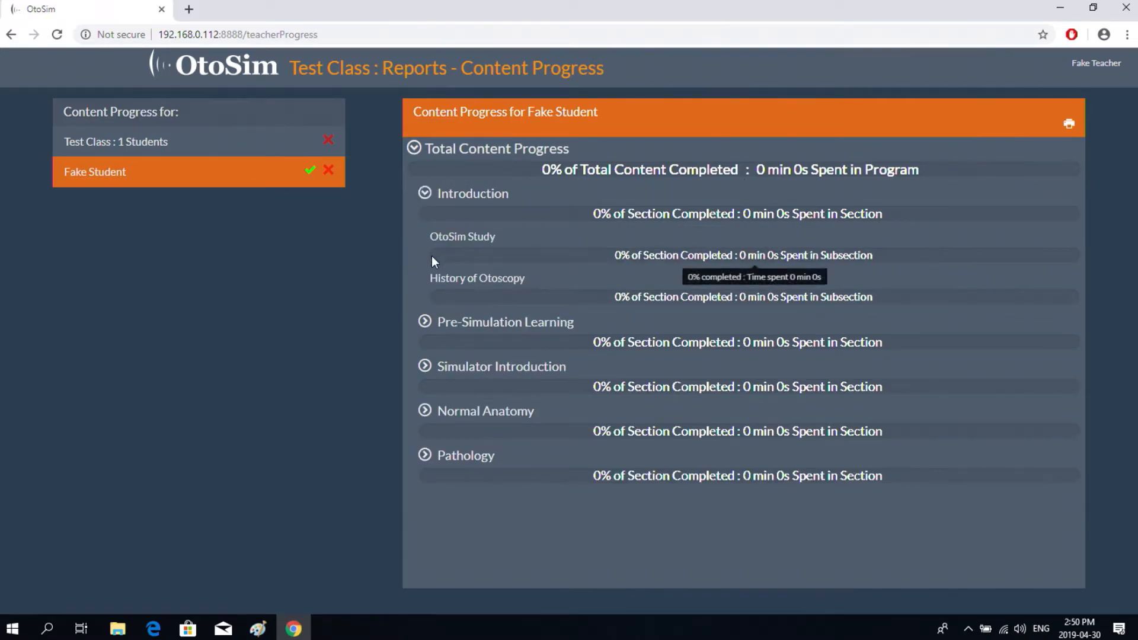
pyautogui.click(424, 321)
pyautogui.scroll(-2, 596, 247)
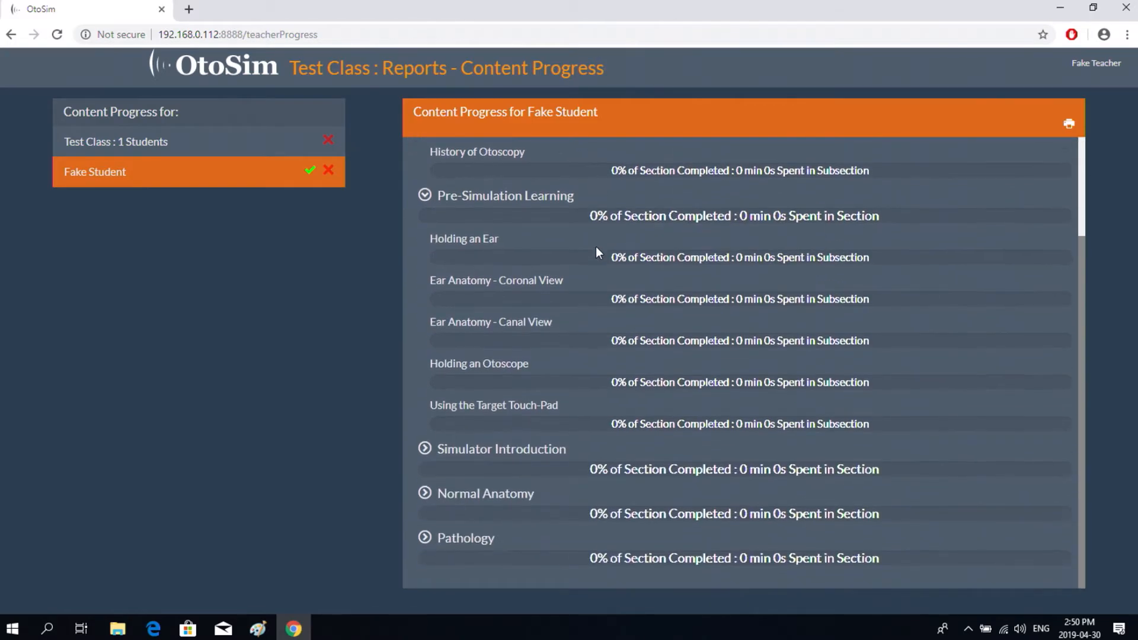
pyautogui.click(425, 448)
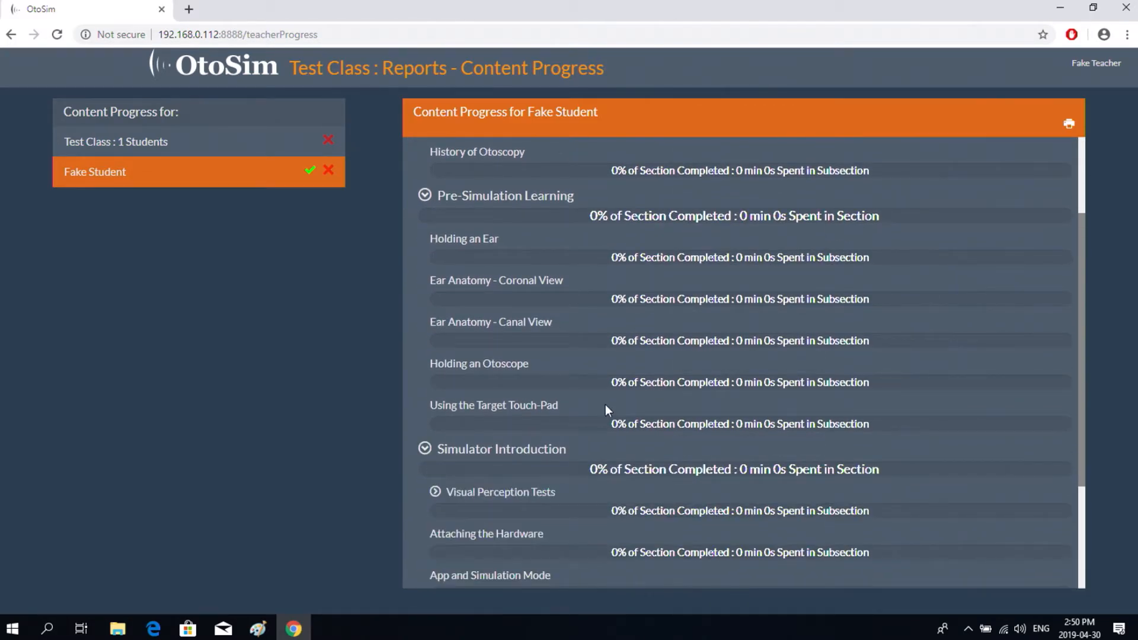
pyautogui.scroll(-3, 606, 406)
pyautogui.click(425, 494)
pyautogui.scroll(-3, 600, 354)
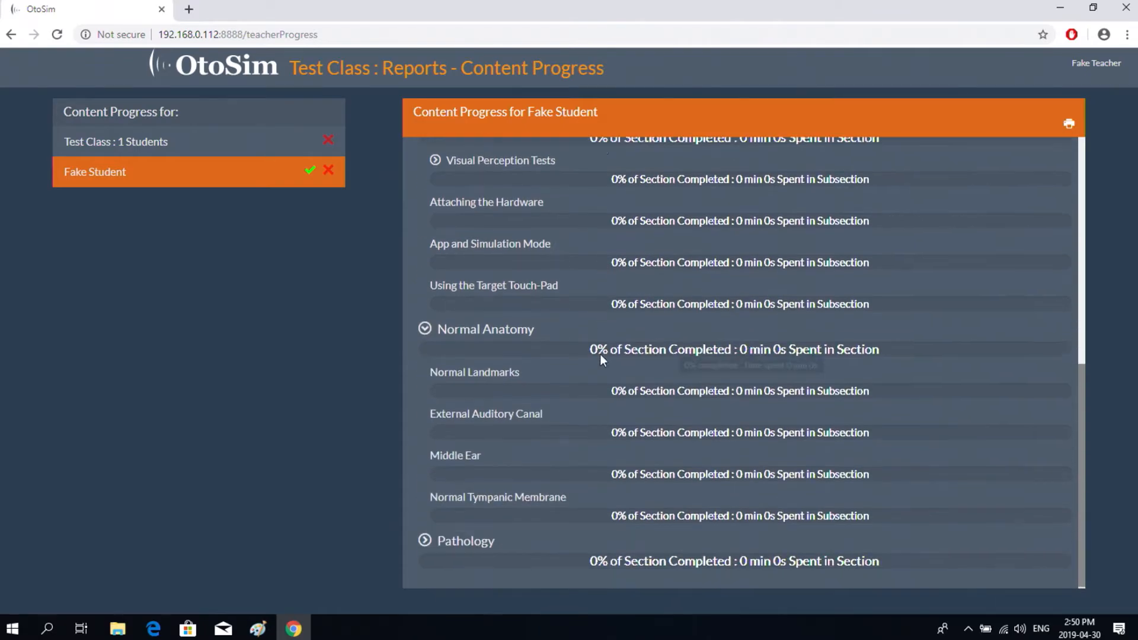
pyautogui.click(427, 536)
pyautogui.scroll(-3, 615, 337)
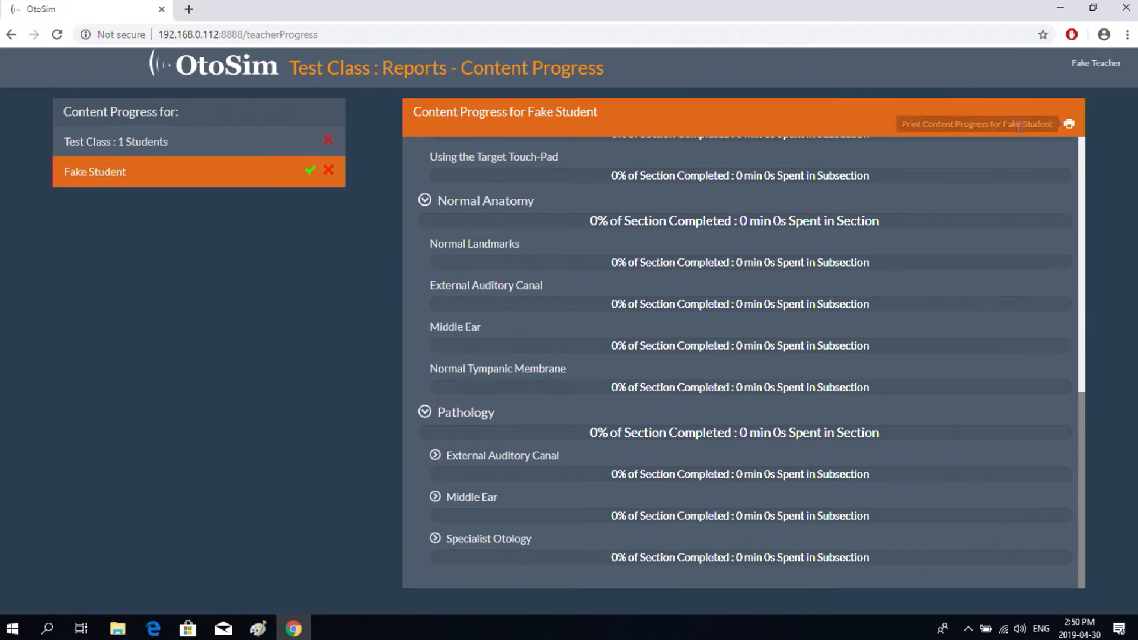
pyautogui.click(214, 73)
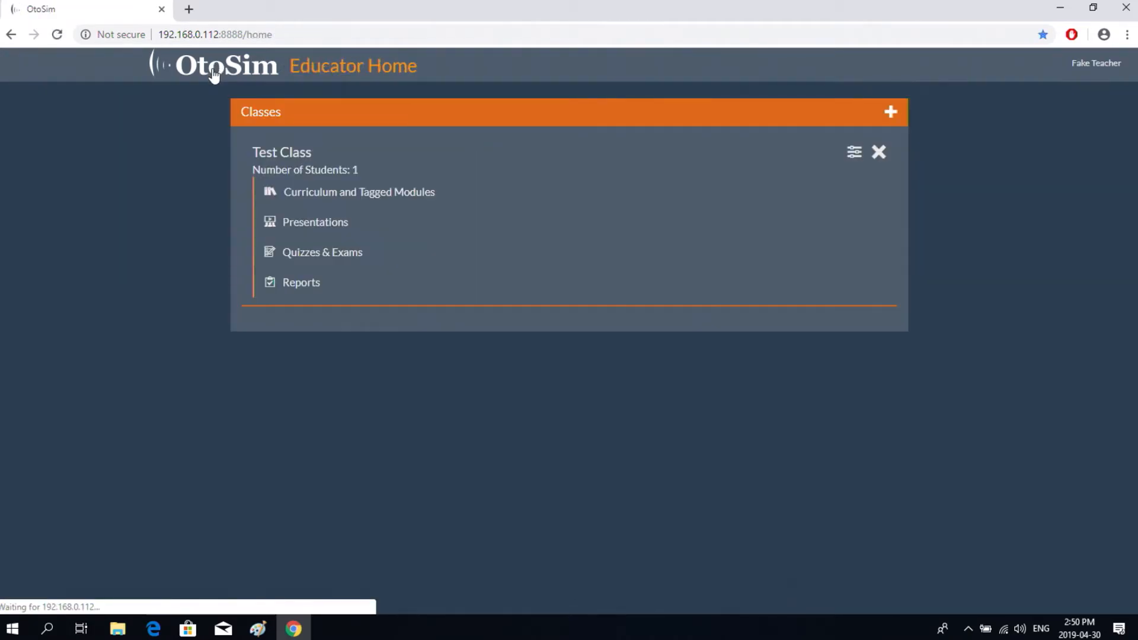
# - View the student's Test anatomy results in the class's exam reports
pyautogui.click(313, 286)
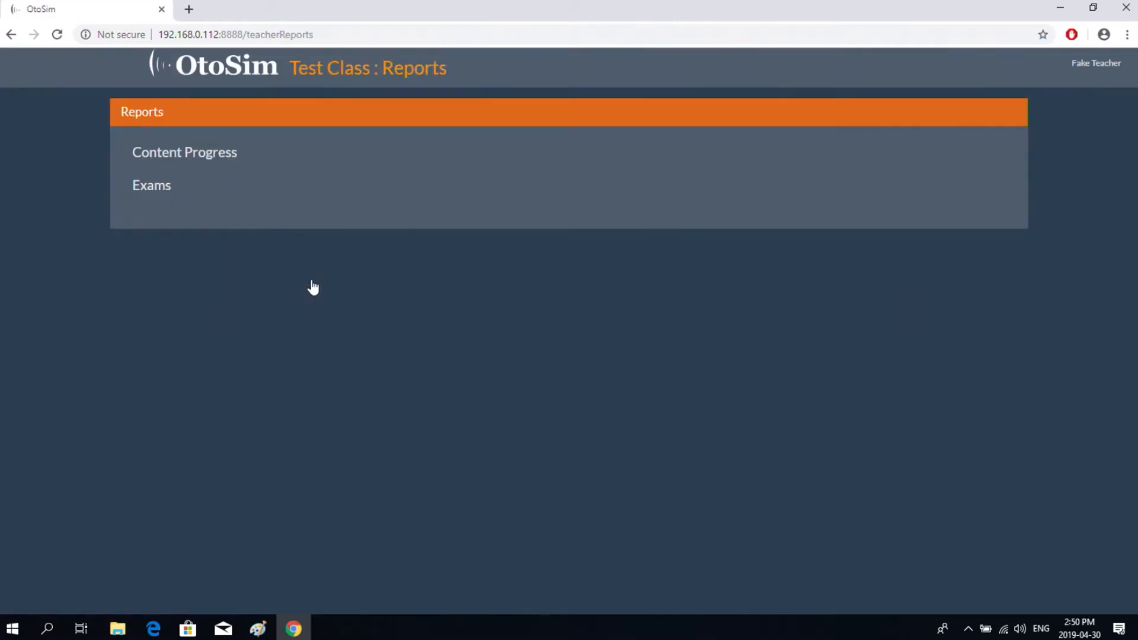
pyautogui.click(195, 192)
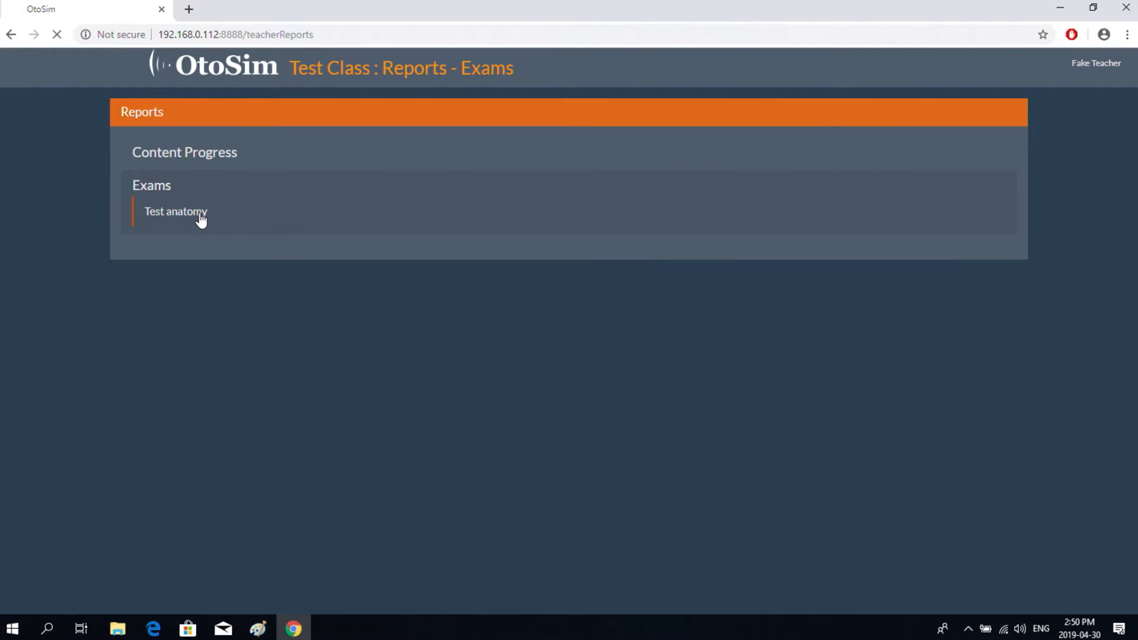
pyautogui.click(201, 220)
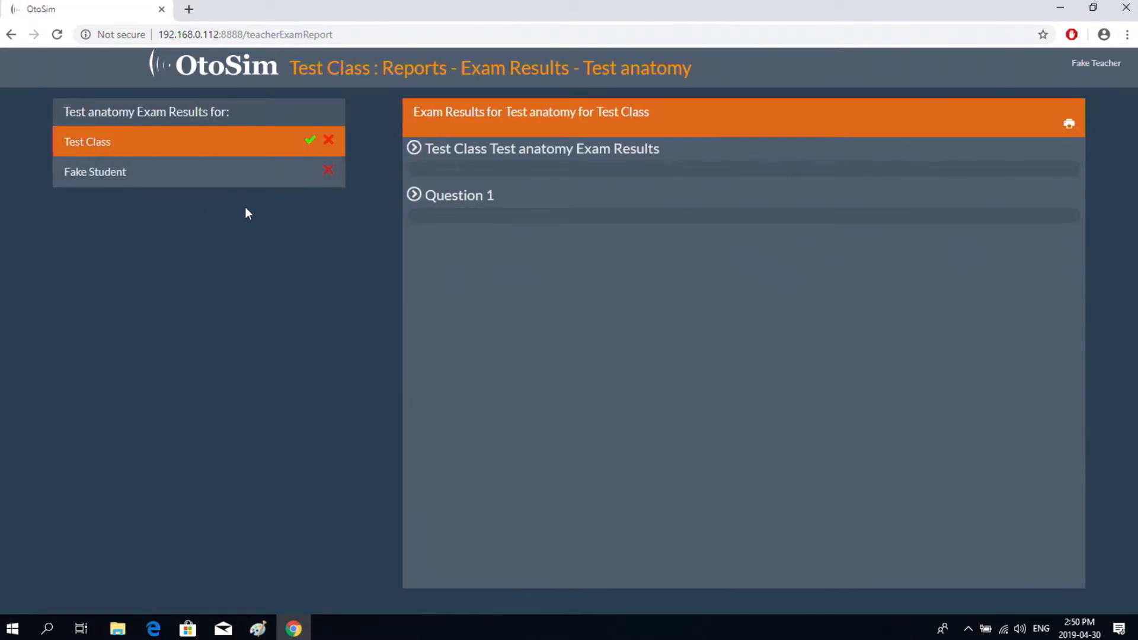
pyautogui.click(178, 175)
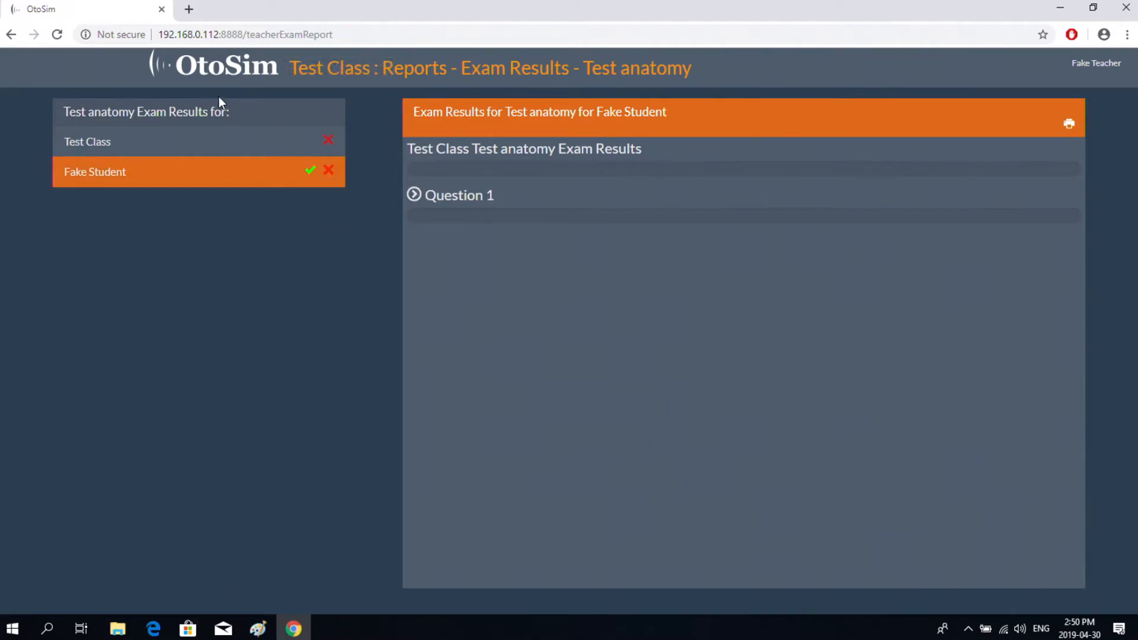
pyautogui.click(203, 66)
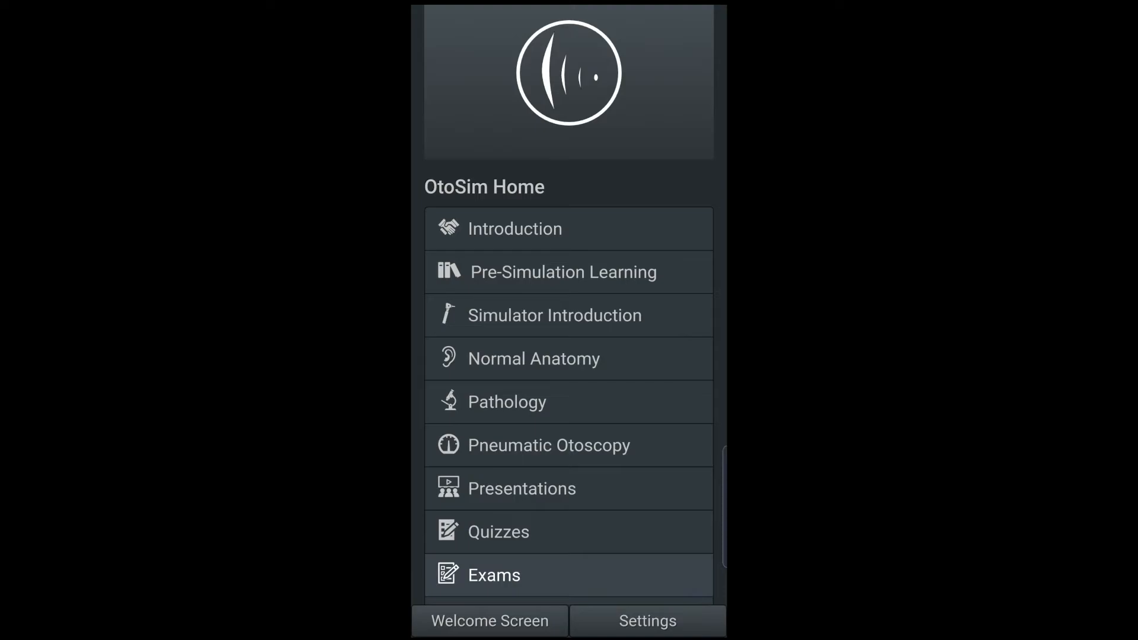
# - Browse the Pathology section showing Cerumen and Foreign Bodies at 0/11, then return to OtoSim Home
pyautogui.scroll(-2, 568, 380)
pyautogui.scroll(1, 568, 380)
pyautogui.scroll(-1, 568, 380)
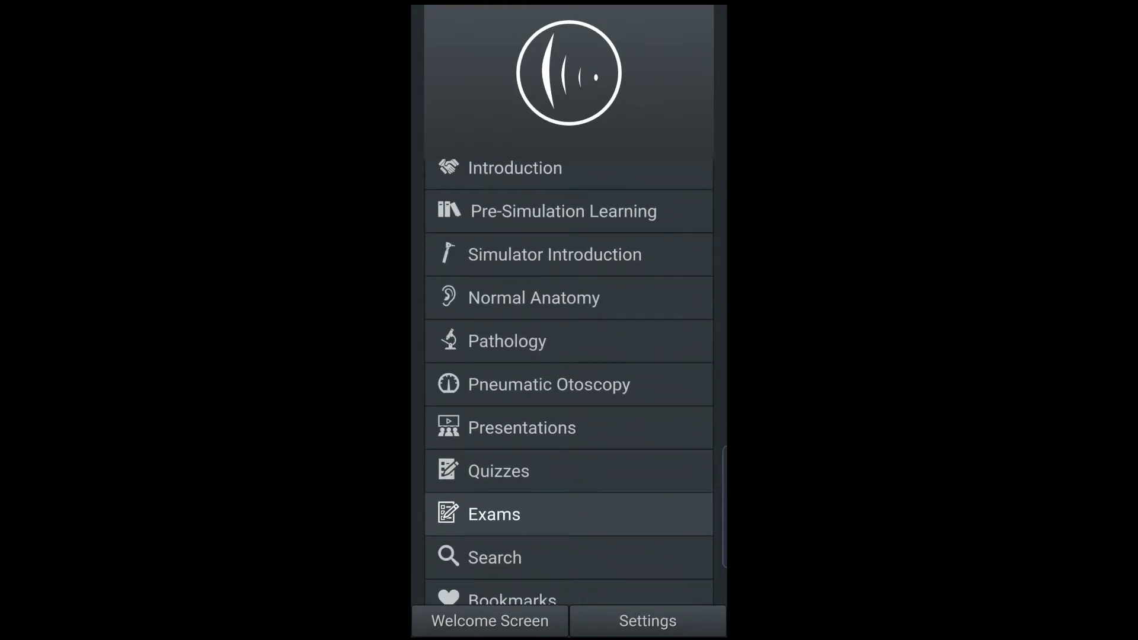
pyautogui.click(567, 341)
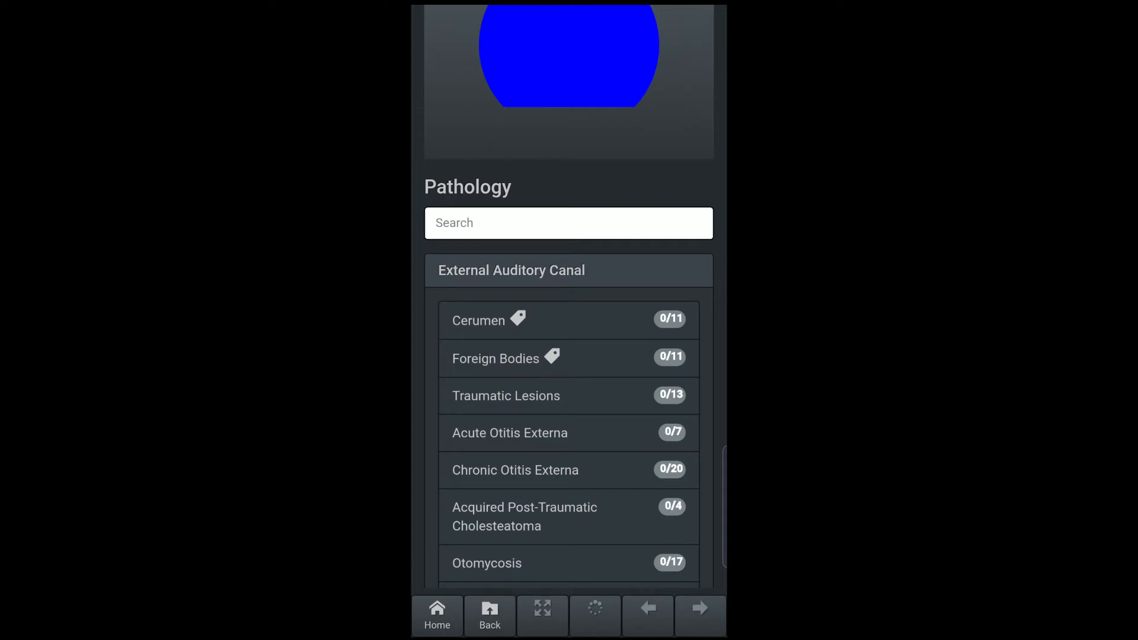
pyautogui.click(489, 616)
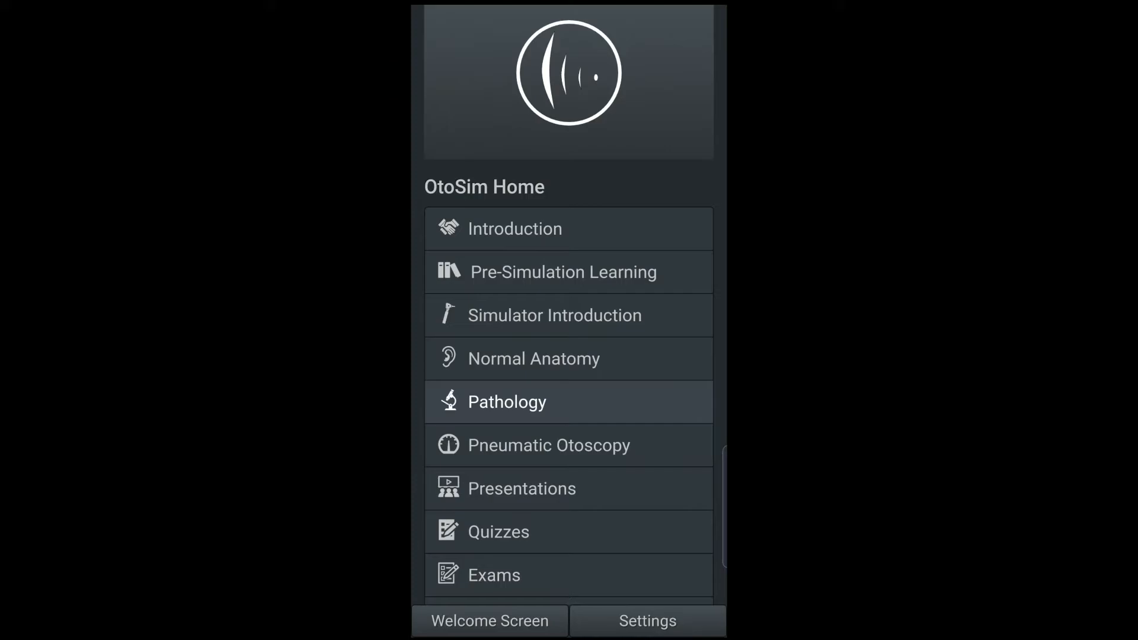
pyautogui.scroll(-2, 569, 382)
# - Open the Quizzes section and bring up the Week 1 question with its answer choices
pyautogui.click(534, 453)
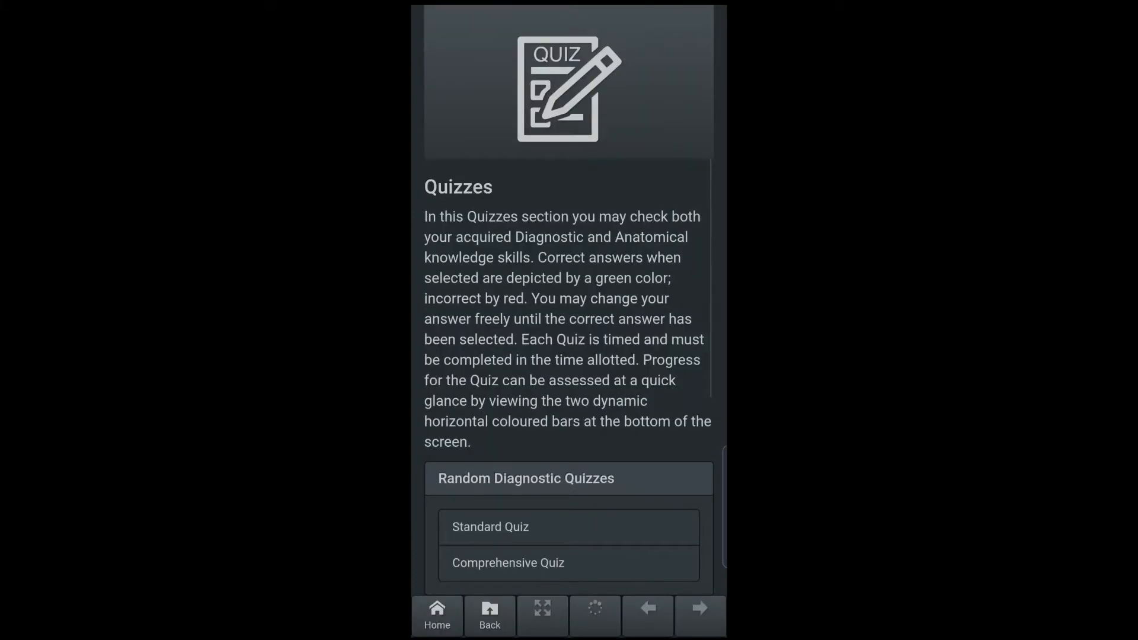
pyautogui.scroll(-4, 569, 379)
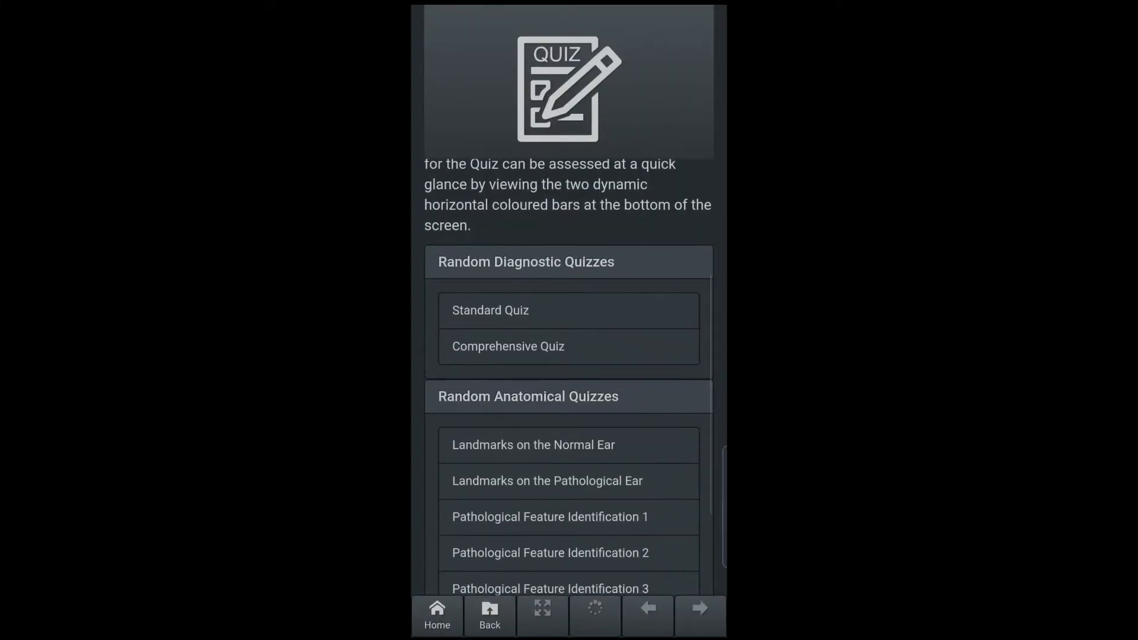
pyautogui.scroll(-3, 568, 379)
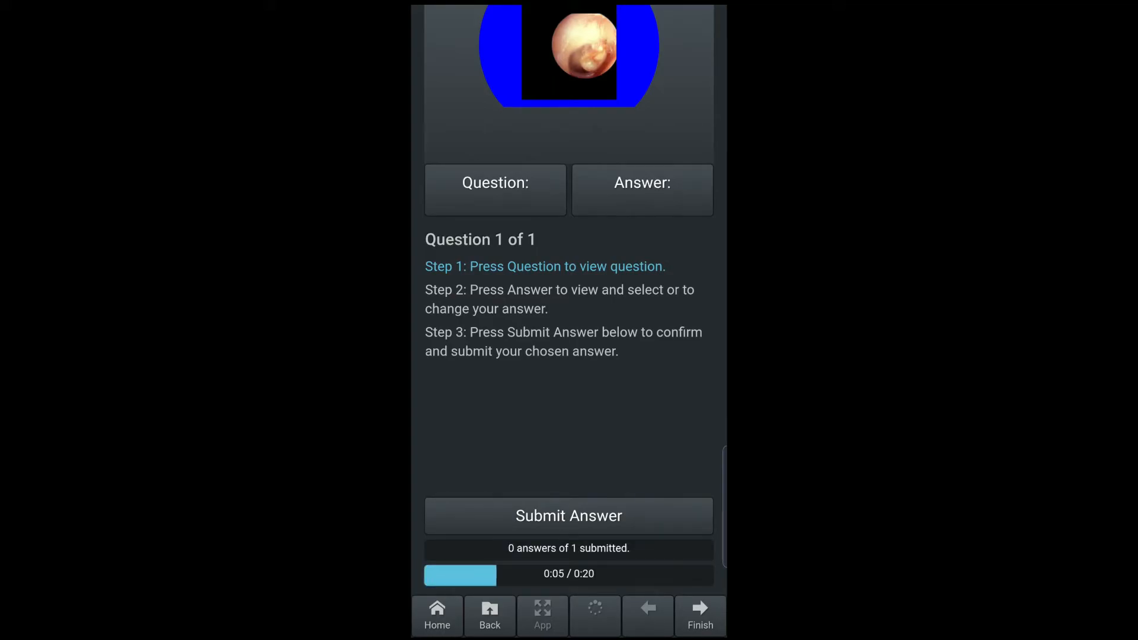
pyautogui.click(496, 189)
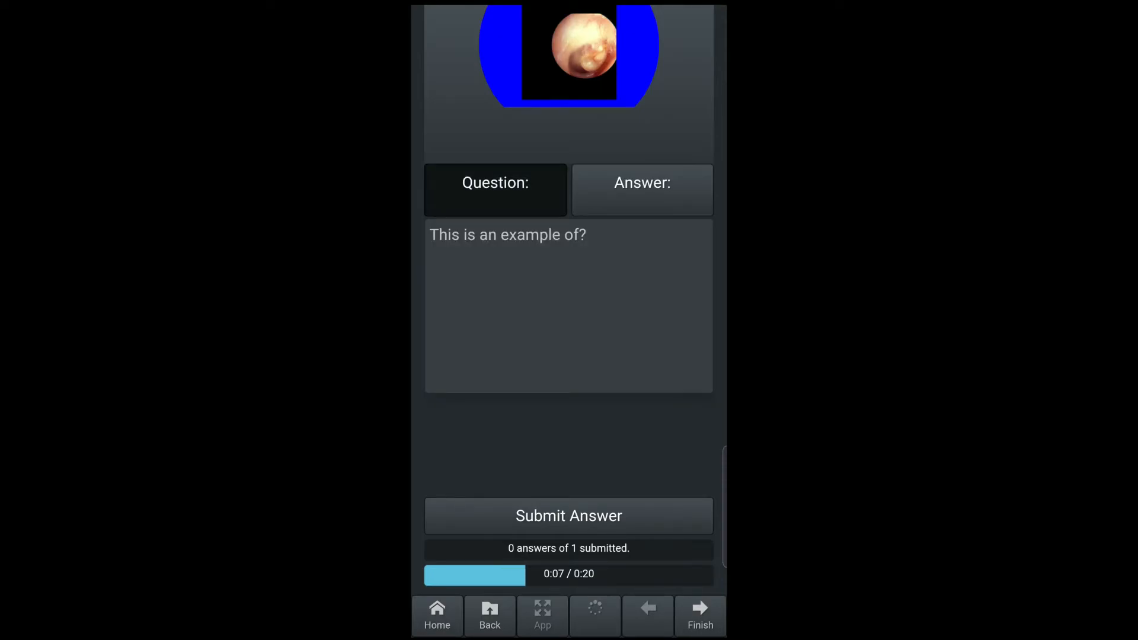
pyautogui.click(642, 189)
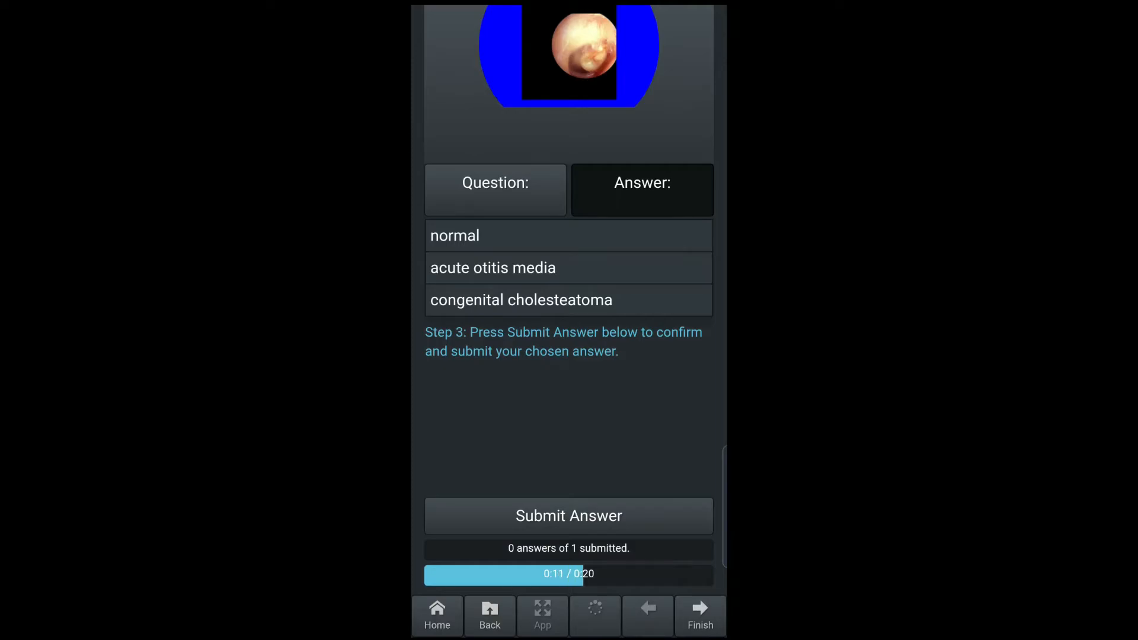
# - Submit congenital cholesteatoma as the answer and close the Quiz Completed notice
pyautogui.click(569, 300)
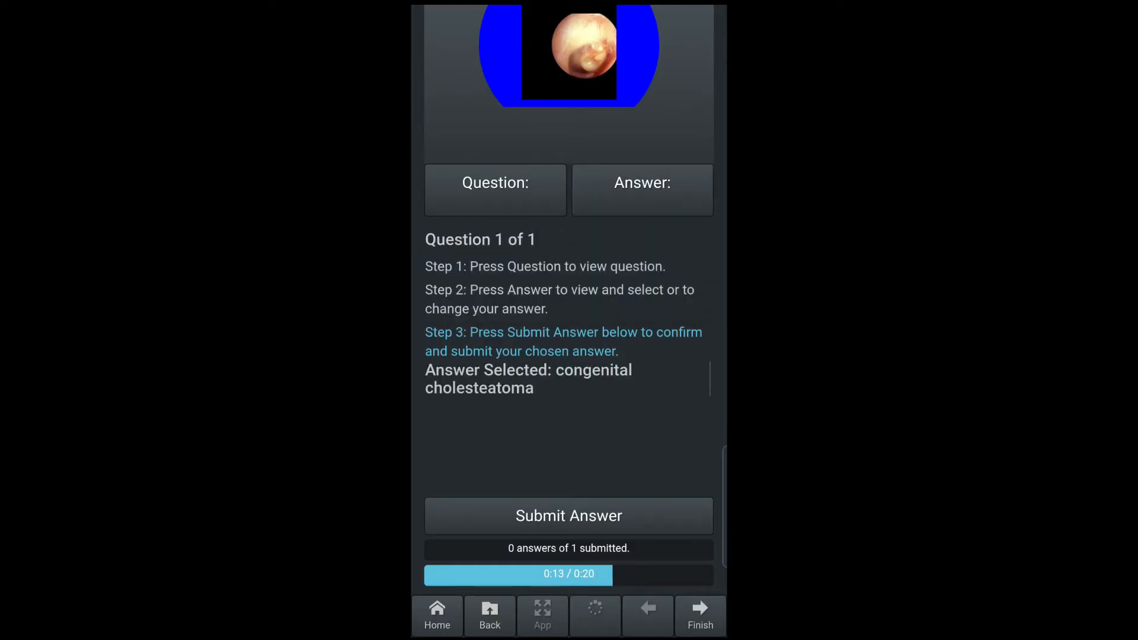
pyautogui.click(569, 516)
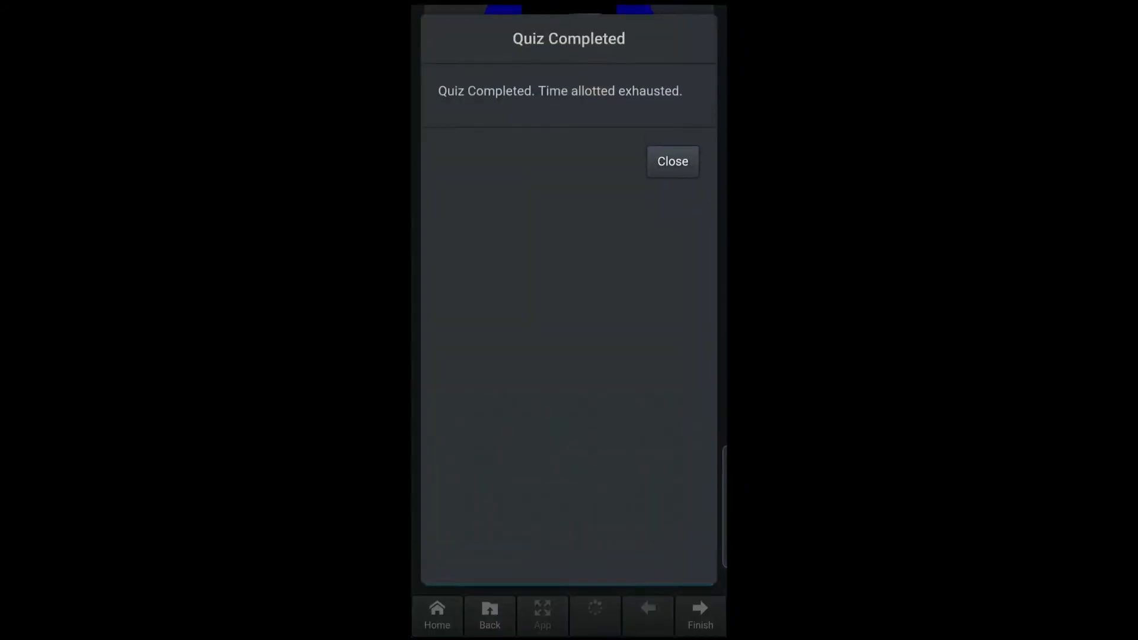
pyautogui.click(673, 162)
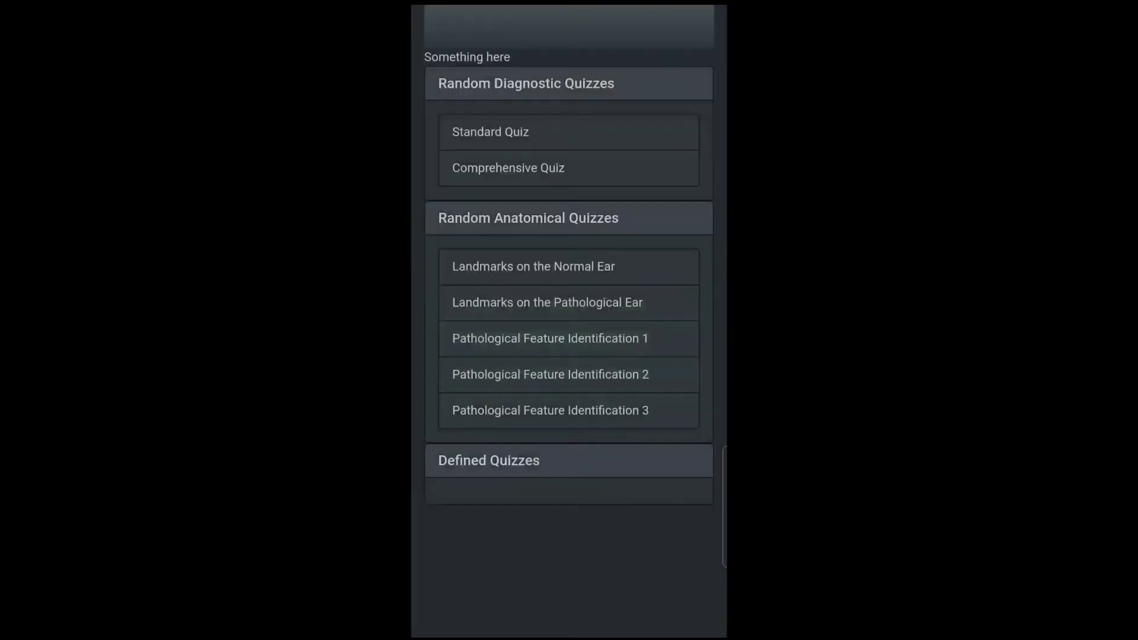
pyautogui.scroll(-6, 569, 368)
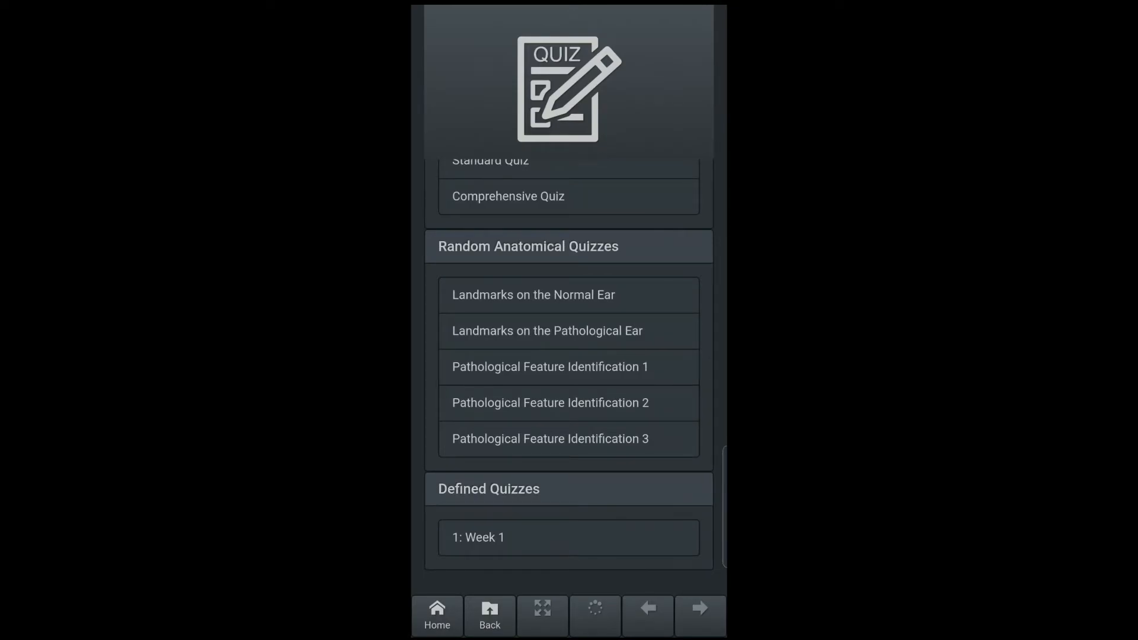
# - Reopen the Week 1 quiz, let its question time out, and go back to the Home menu
pyautogui.click(568, 538)
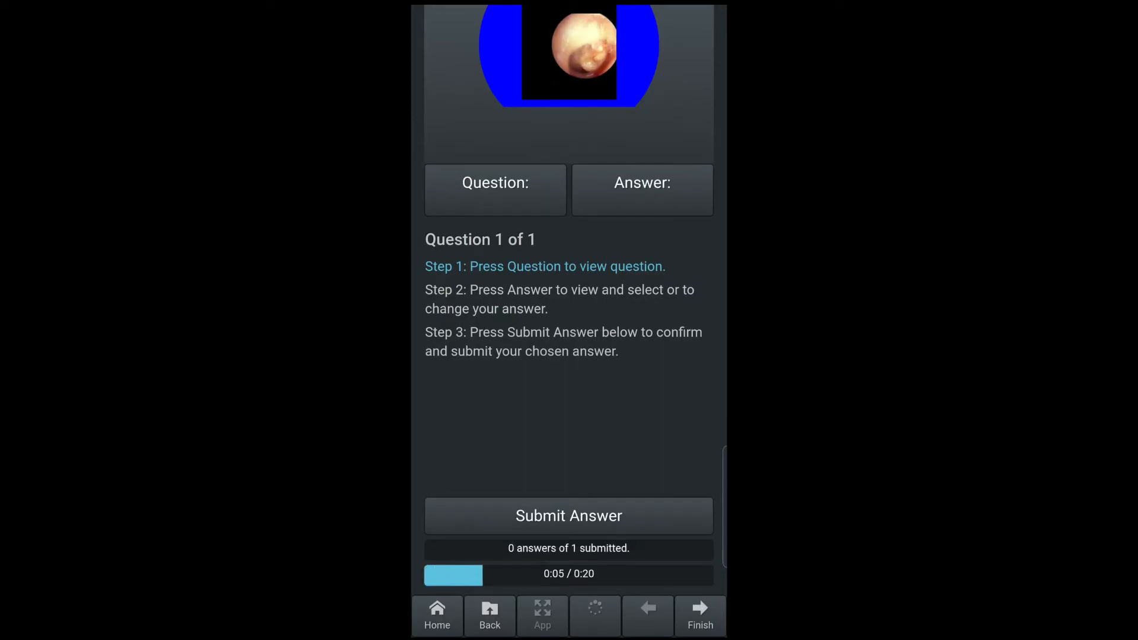
pyautogui.click(495, 190)
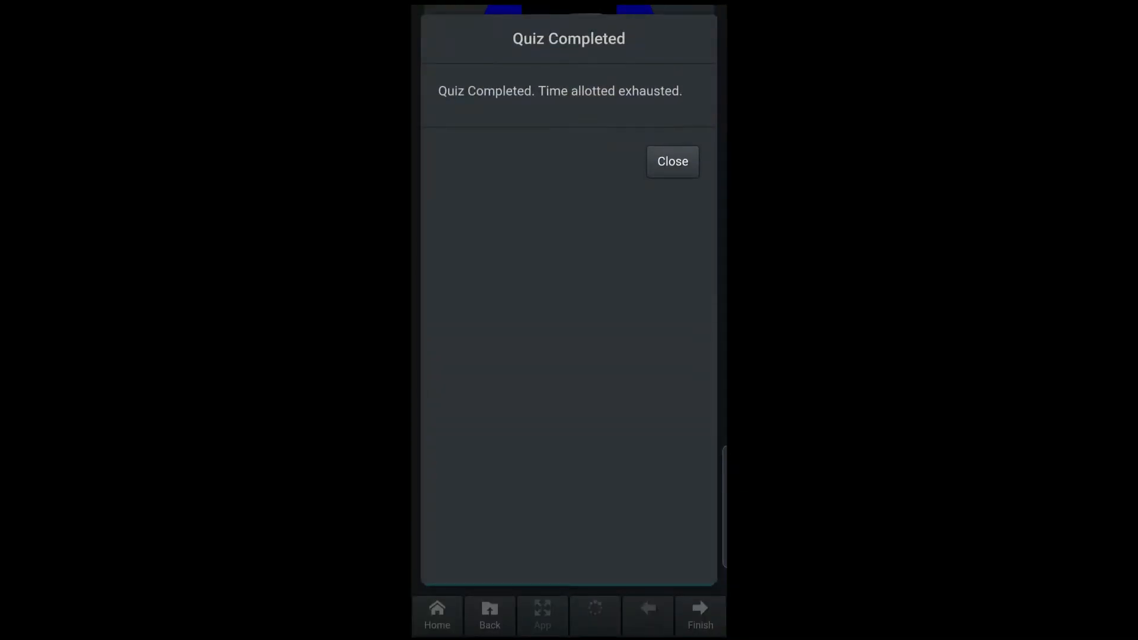
pyautogui.scroll(-5, 569, 379)
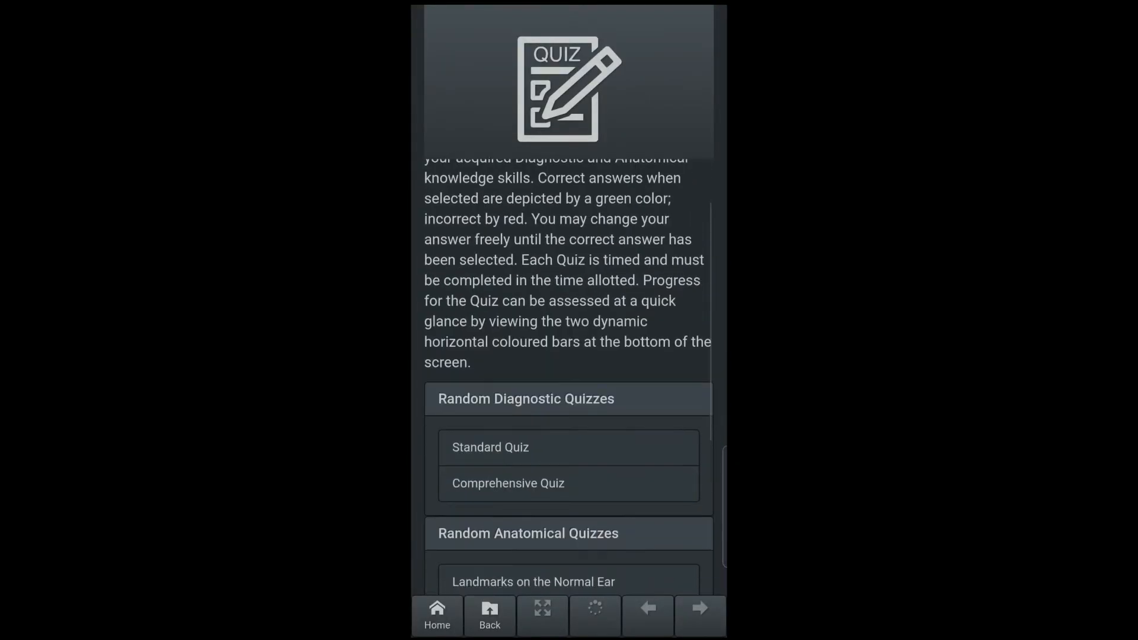
pyautogui.scroll(-1, 569, 379)
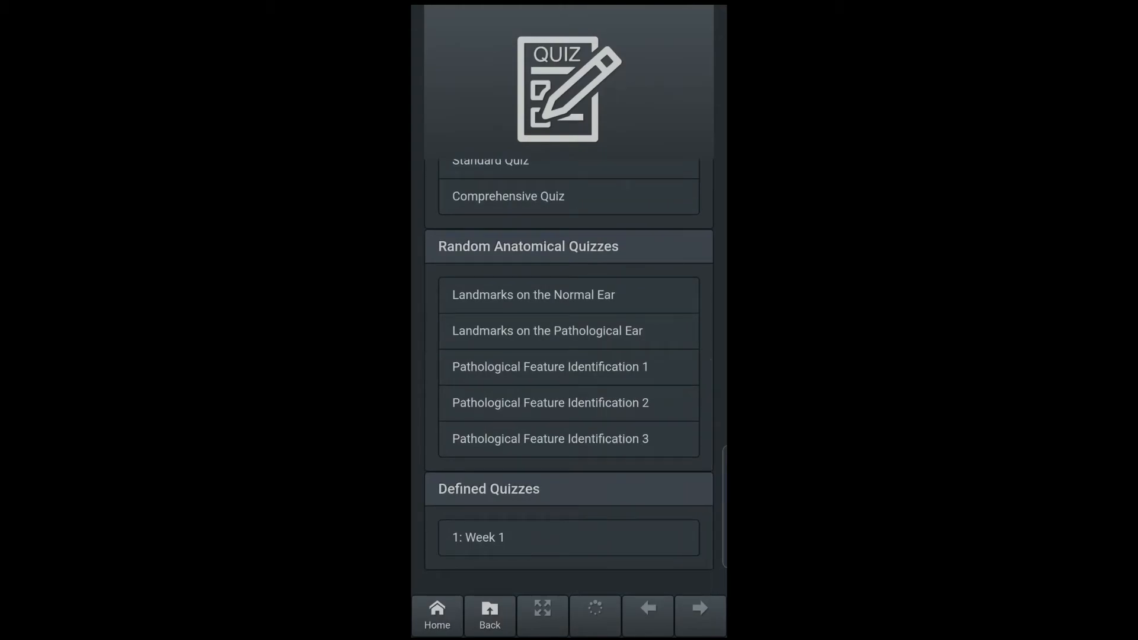
pyautogui.click(436, 616)
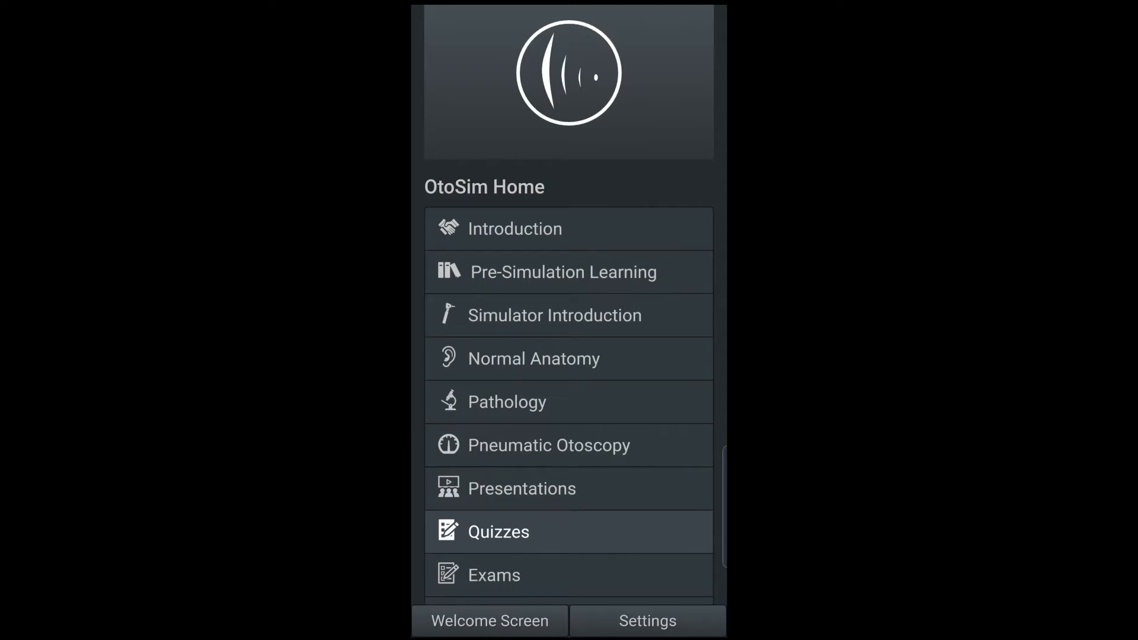
# - From Exams, start the Test anatomy exam and submit the crosshair placed on the granulation polyp
pyautogui.scroll(-3, 569, 379)
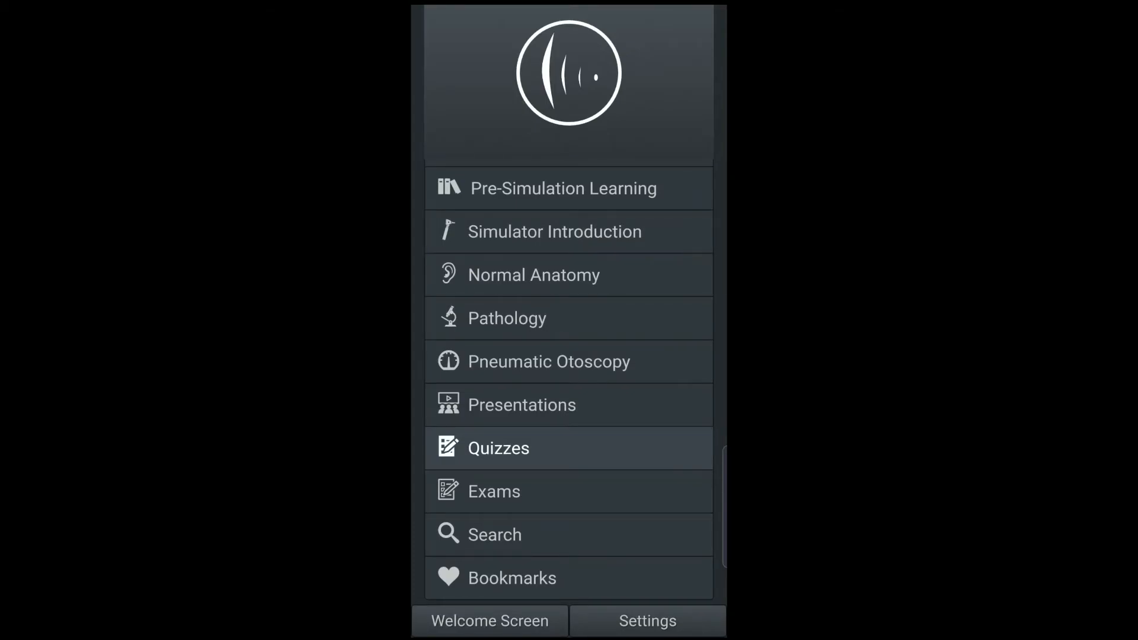
pyautogui.click(494, 491)
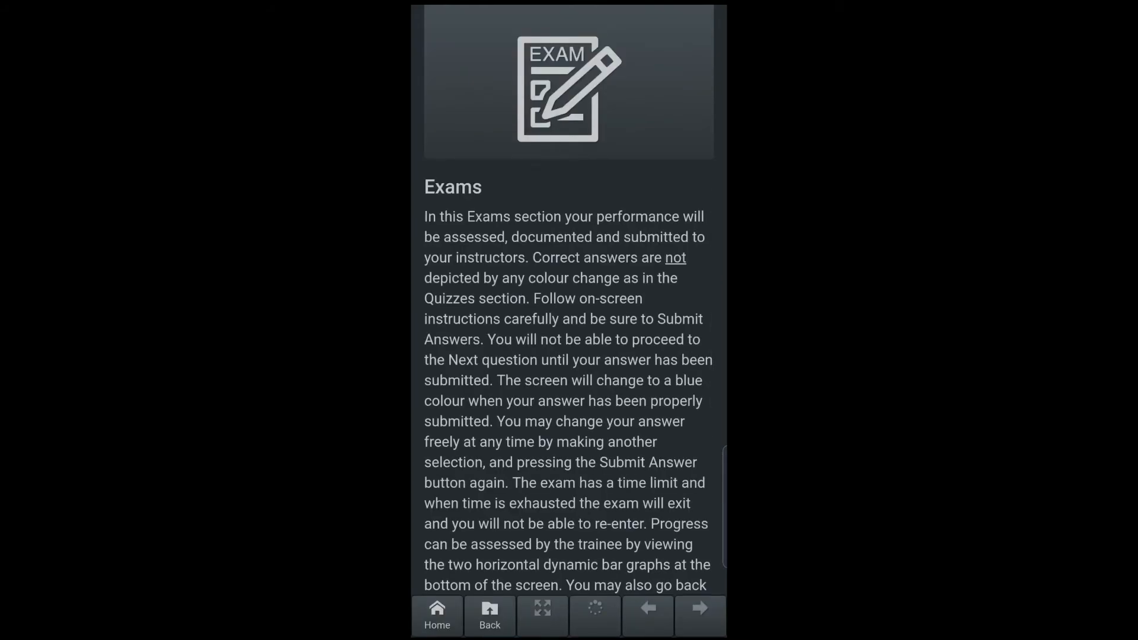
pyautogui.scroll(-5, 569, 379)
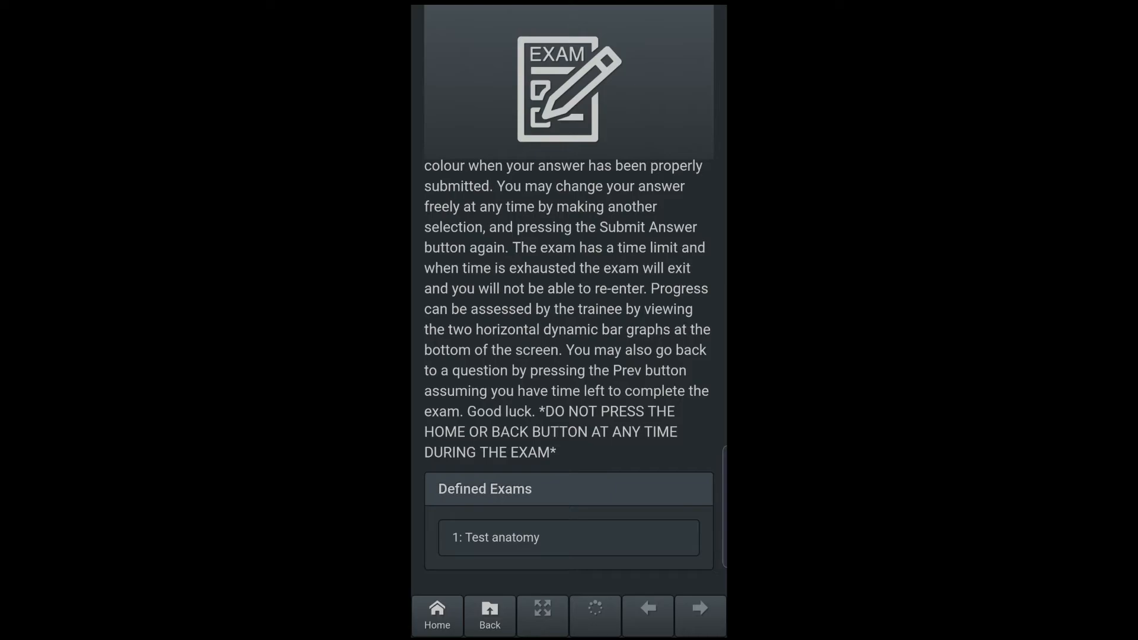
pyautogui.click(569, 538)
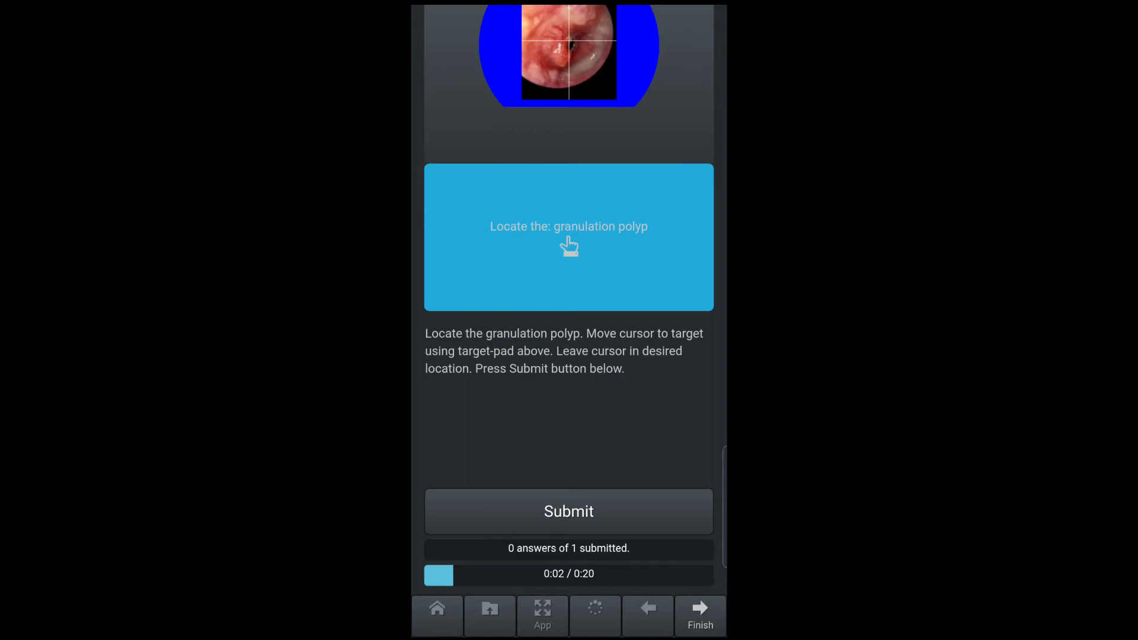
pyautogui.moveTo(568, 237); pyautogui.dragTo(558, 252)
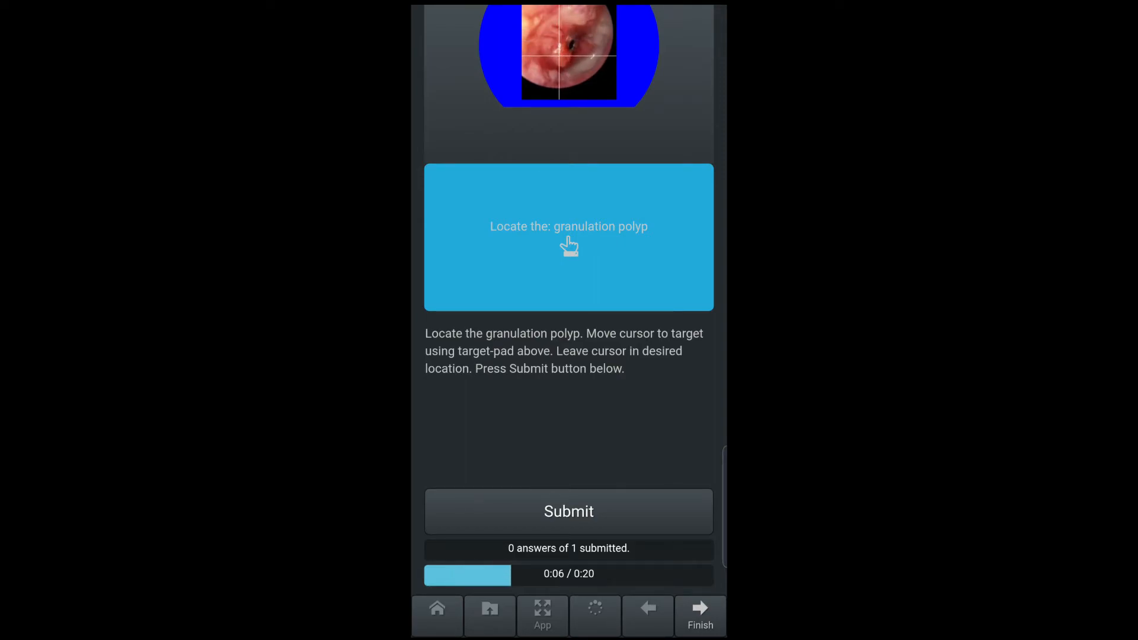
pyautogui.click(569, 512)
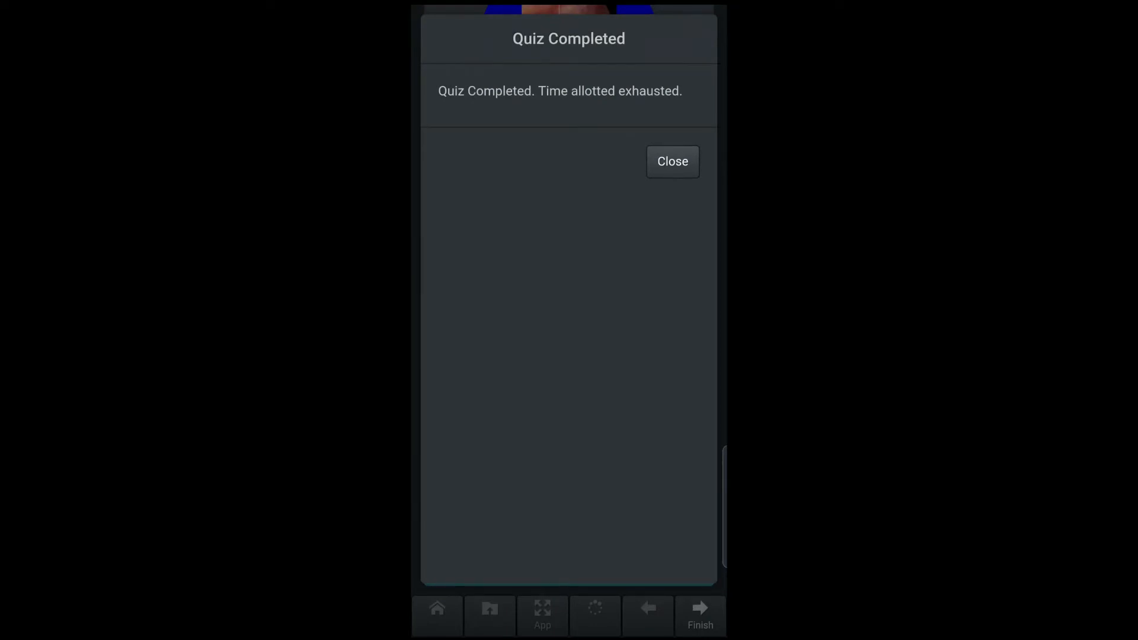
# - Dismiss the exam completed notice and return from the Exams page to the OtoSim Home menu
pyautogui.click(673, 162)
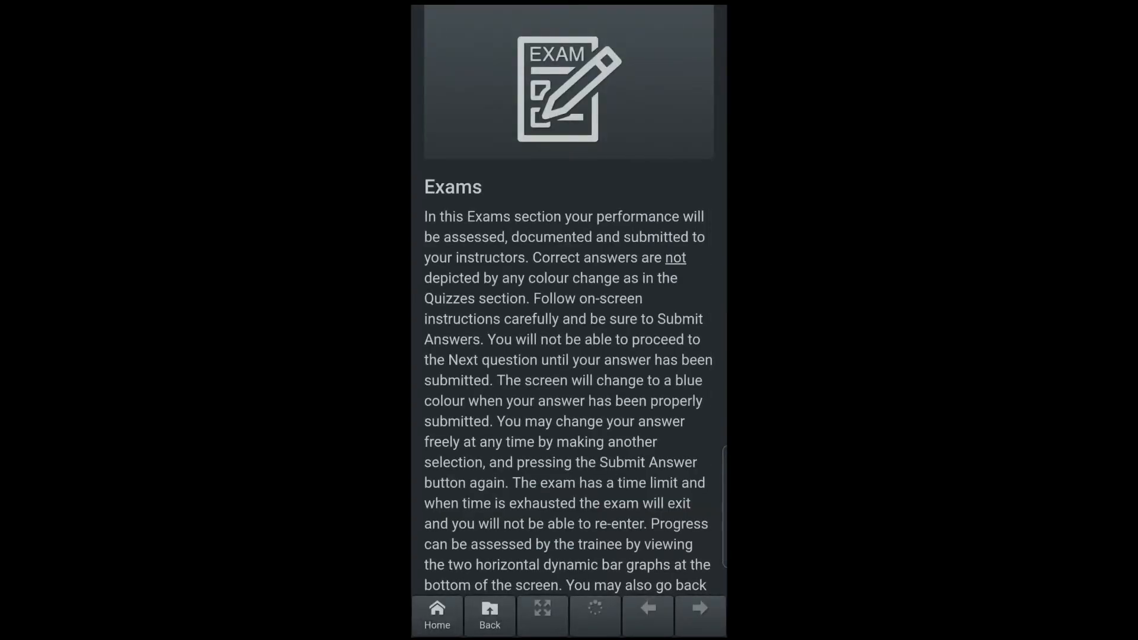
pyautogui.scroll(-5, 569, 385)
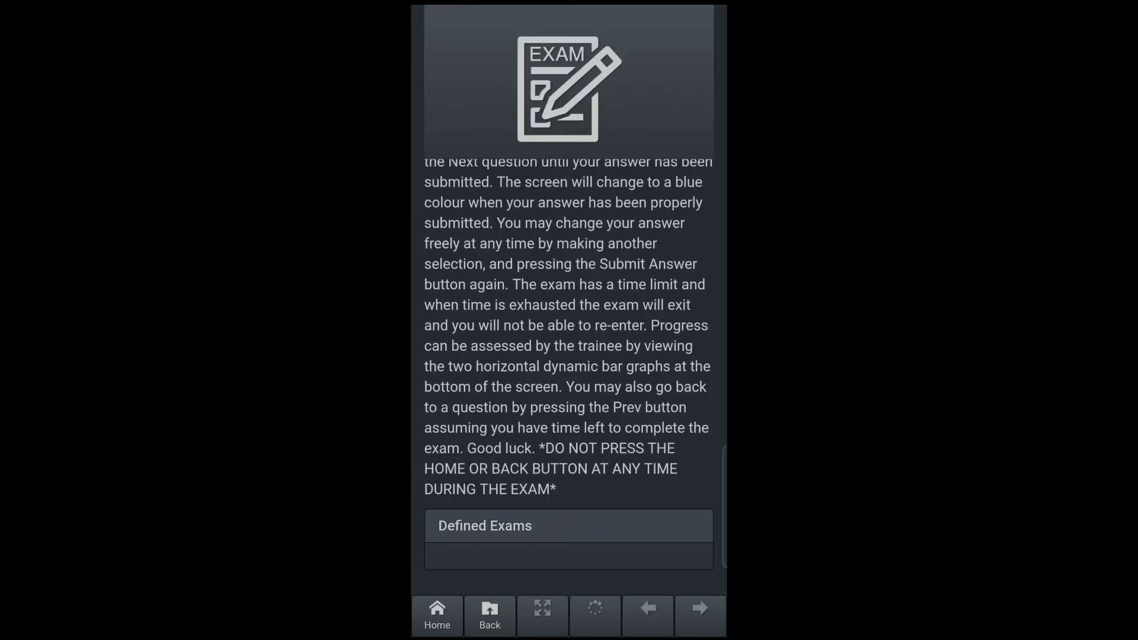
pyautogui.scroll(5, 569, 367)
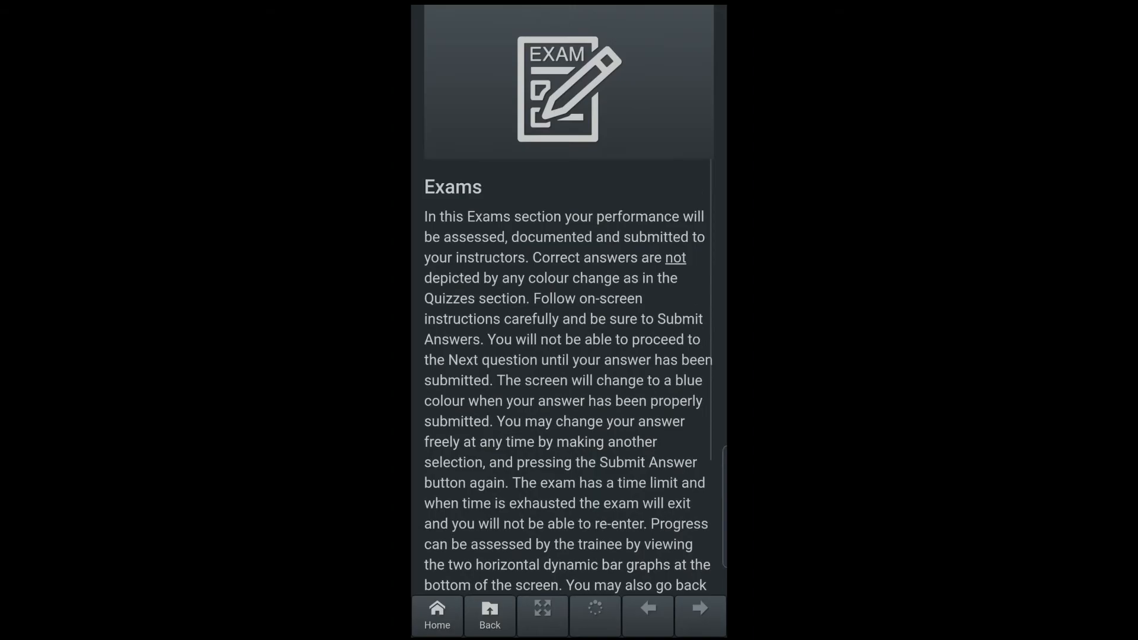
pyautogui.click(490, 616)
pyautogui.scroll(-2, 569, 379)
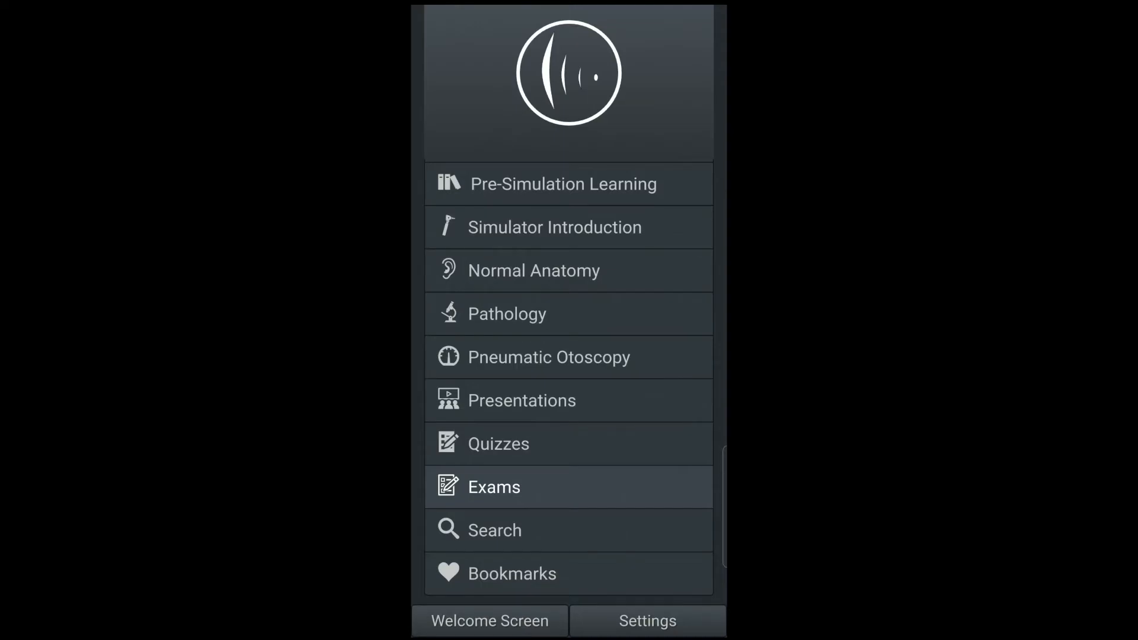
pyautogui.scroll(2, 569, 379)
pyautogui.scroll(-2, 569, 379)
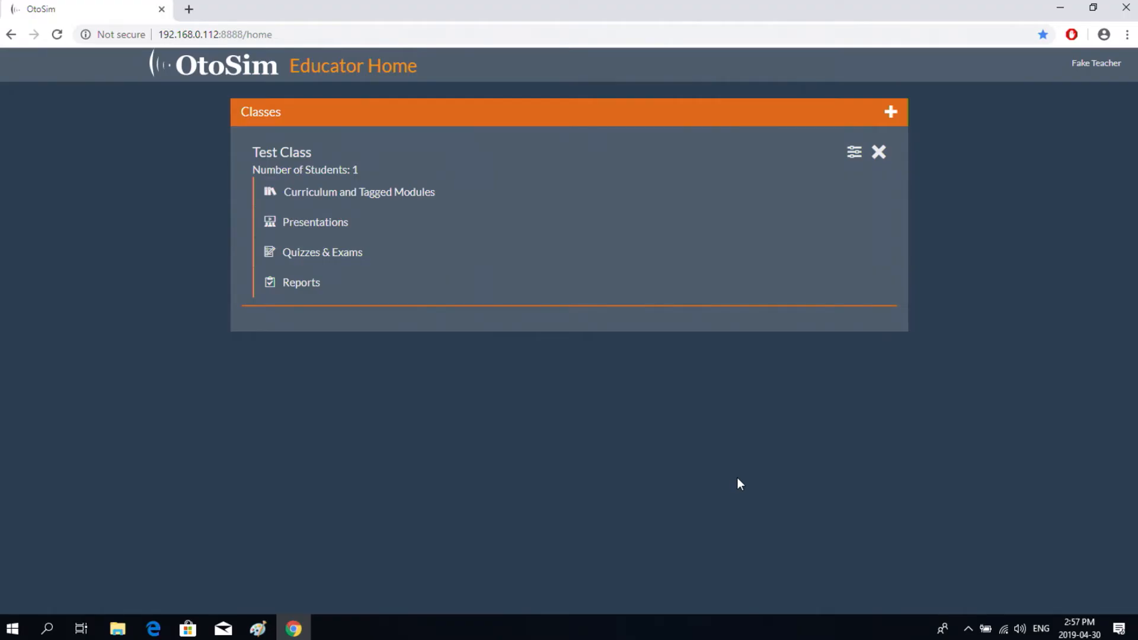
# - Activate the Test Class curriculum with its Week 1 tagged modules, then return to Educator Home
pyautogui.click(519, 196)
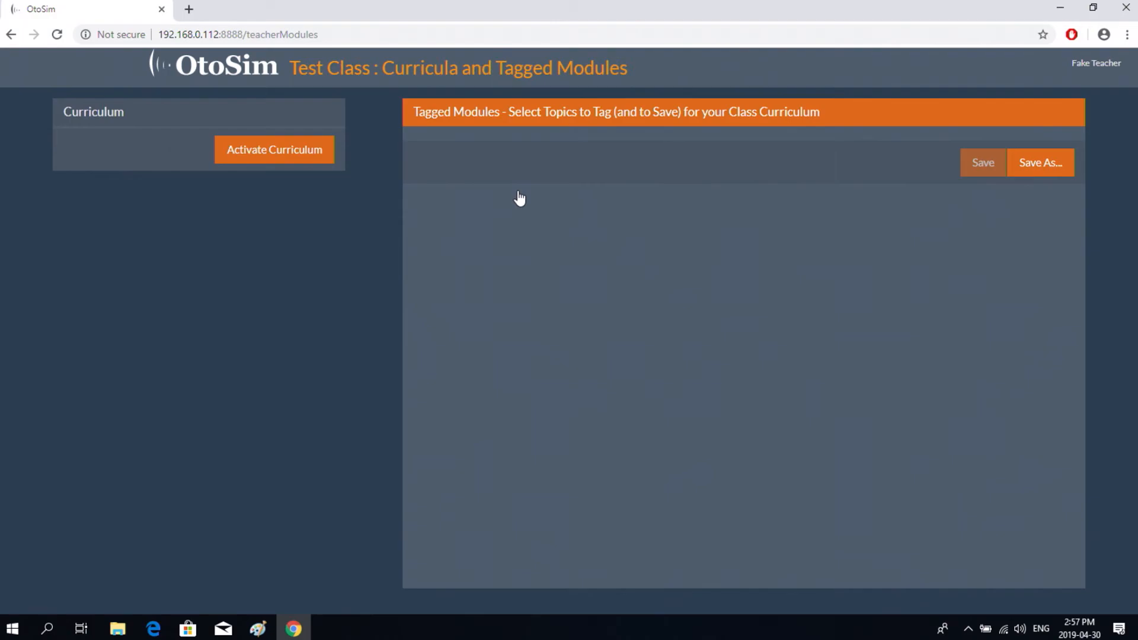
pyautogui.click(281, 148)
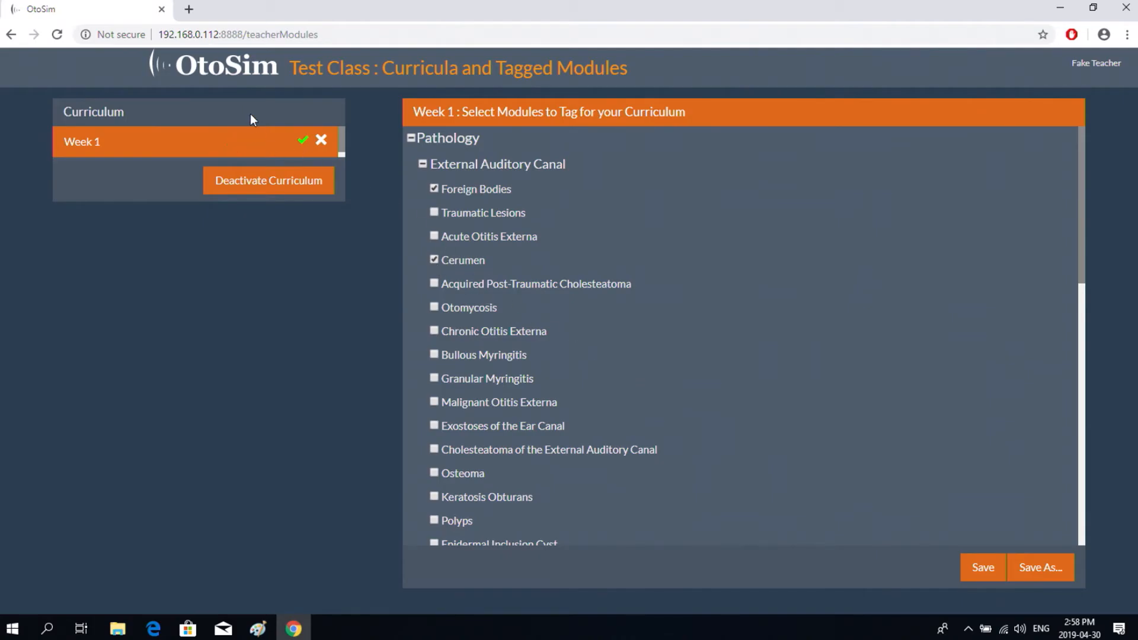
pyautogui.click(225, 66)
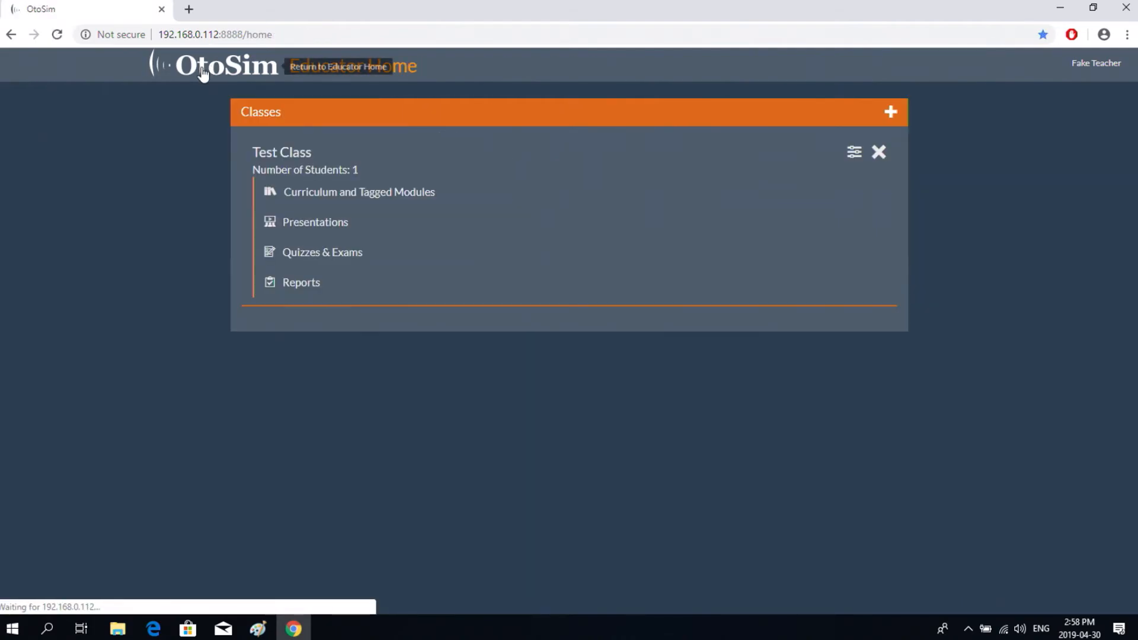
# - Check the Test Class presentation is enabled with 1 slide, then move on to quizzes and exams
pyautogui.click(338, 229)
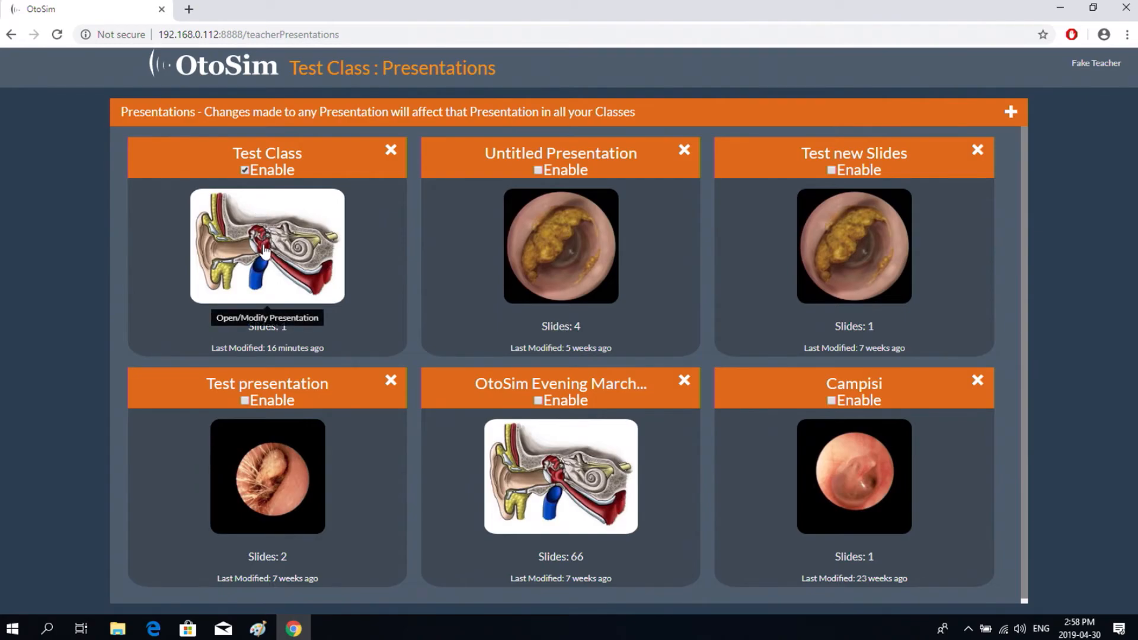
pyautogui.click(217, 73)
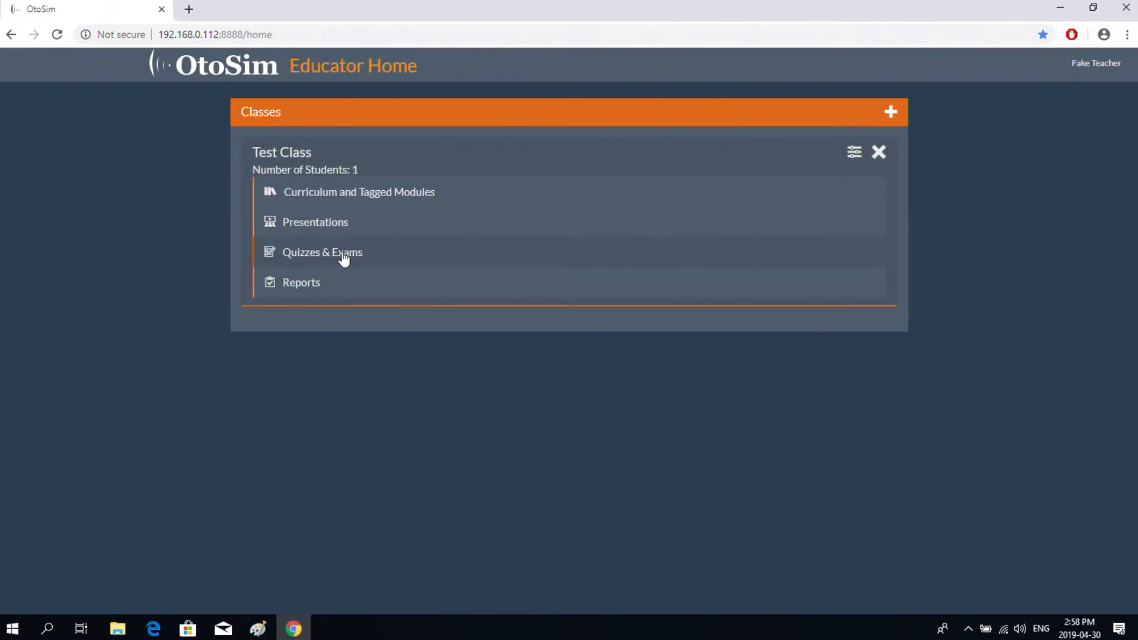
pyautogui.click(343, 255)
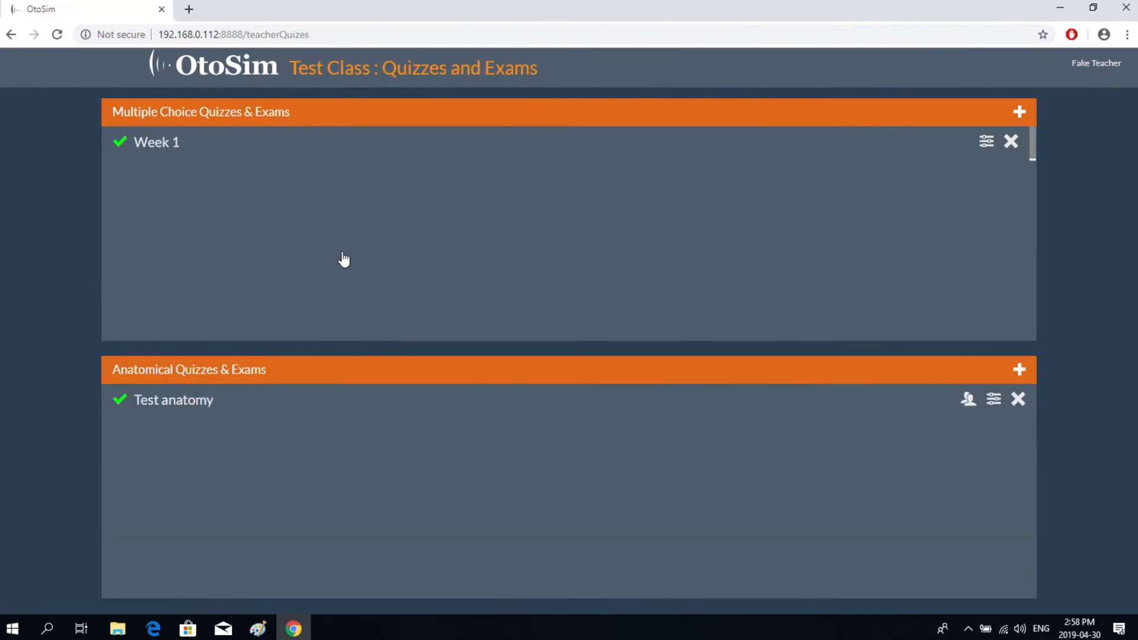
# - Expand the Week 1 quiz and Test anatomy settings, confirm the one student took the exam, then return home
pyautogui.click(161, 152)
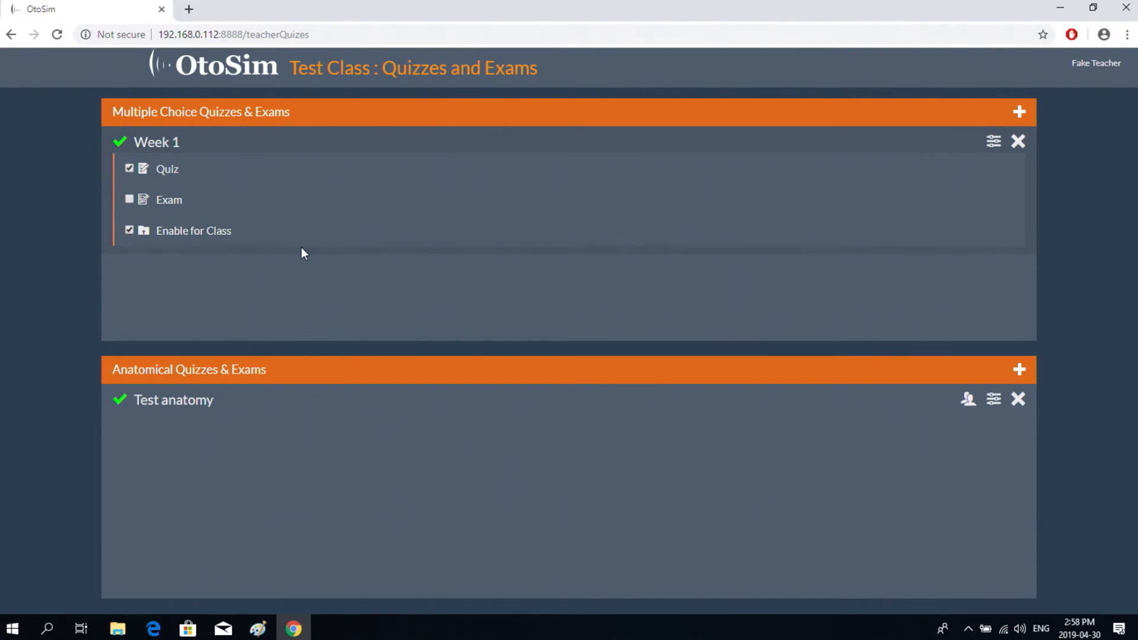
pyautogui.click(285, 412)
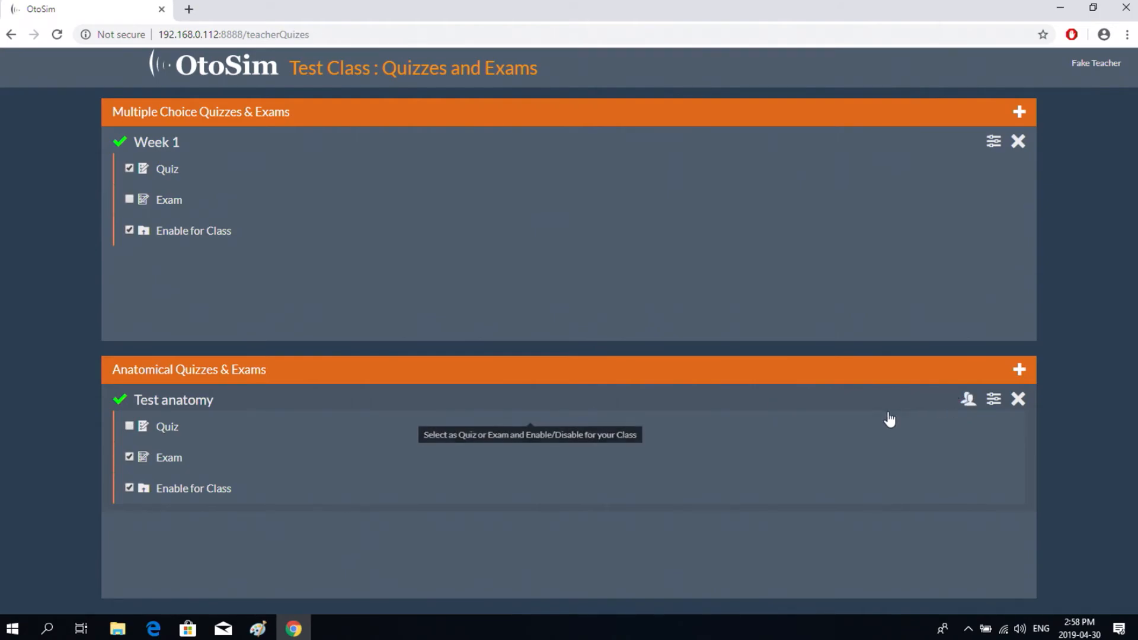
pyautogui.click(970, 398)
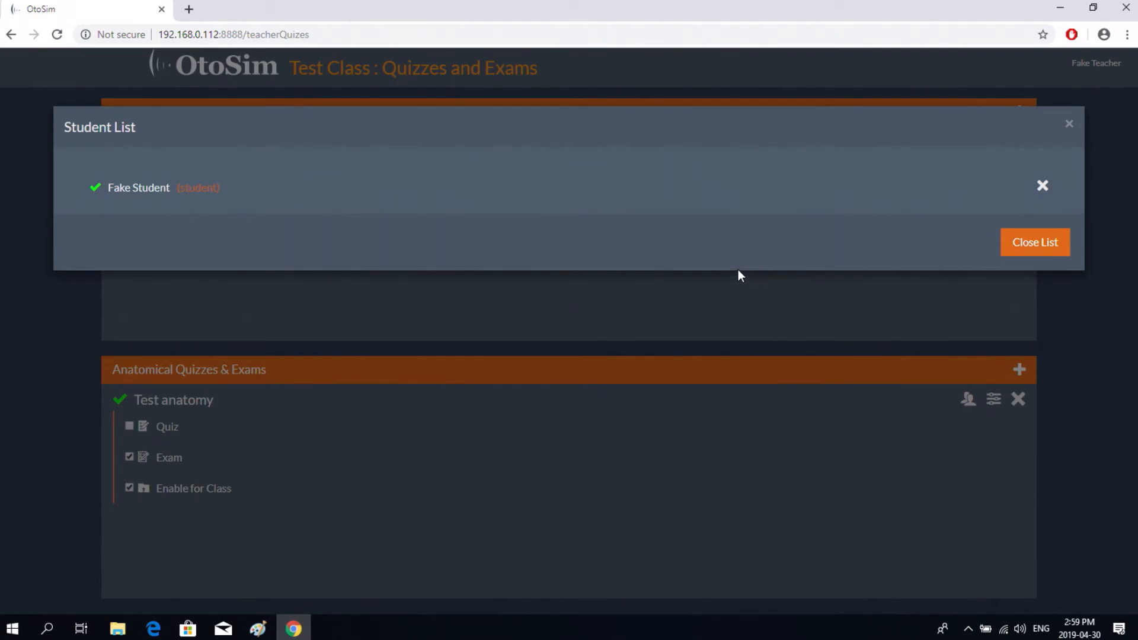
pyautogui.click(1068, 123)
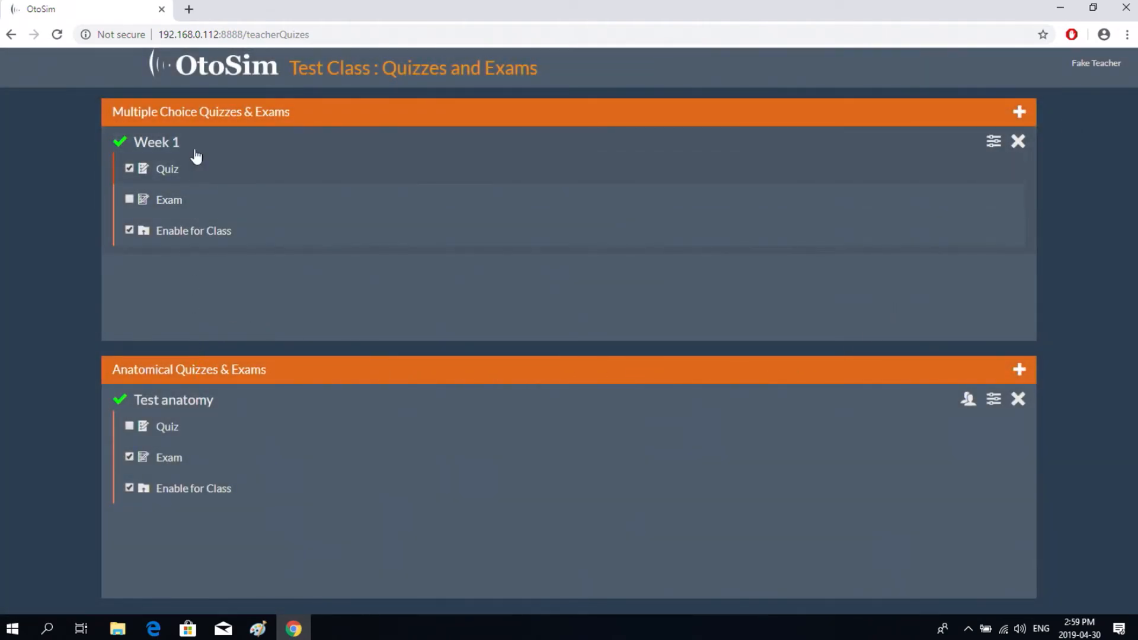
pyautogui.click(214, 69)
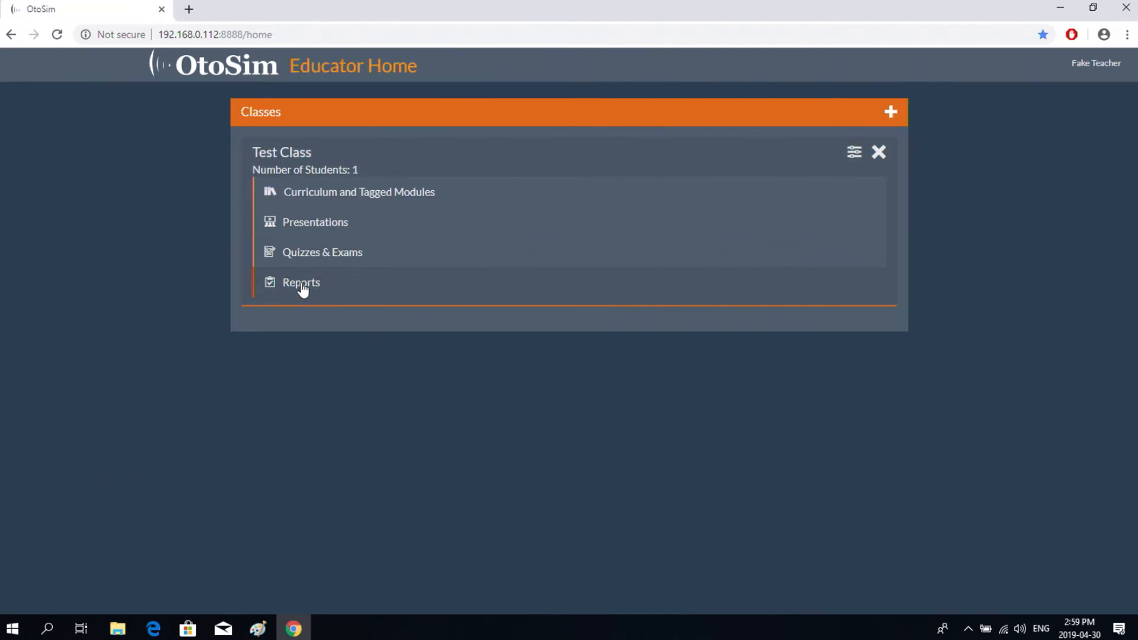
pyautogui.click(306, 290)
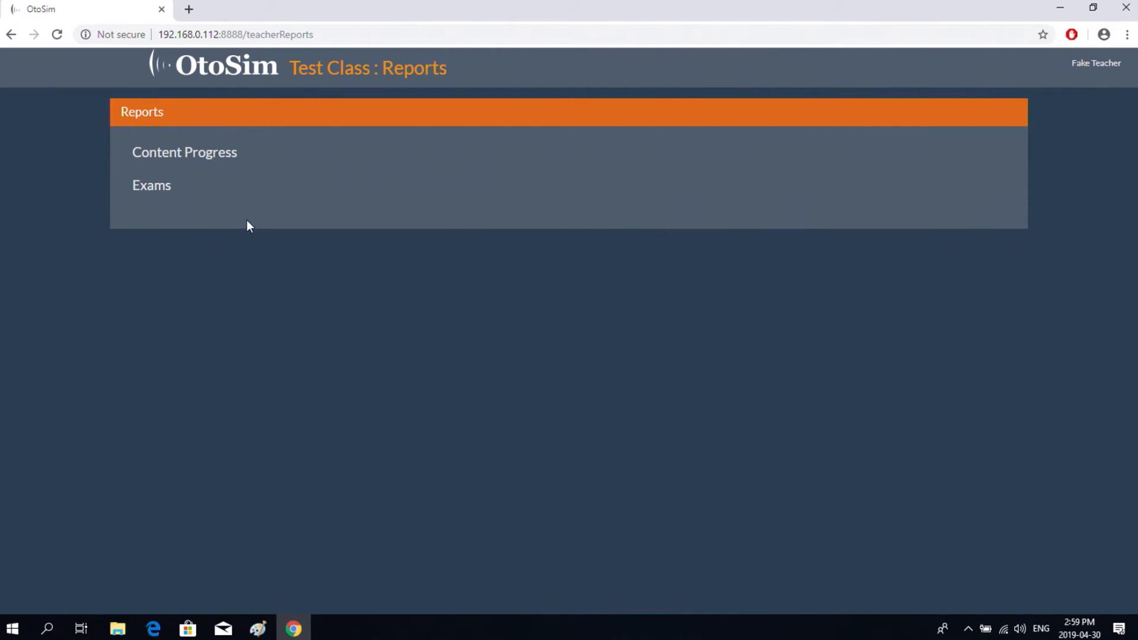
pyautogui.click(224, 193)
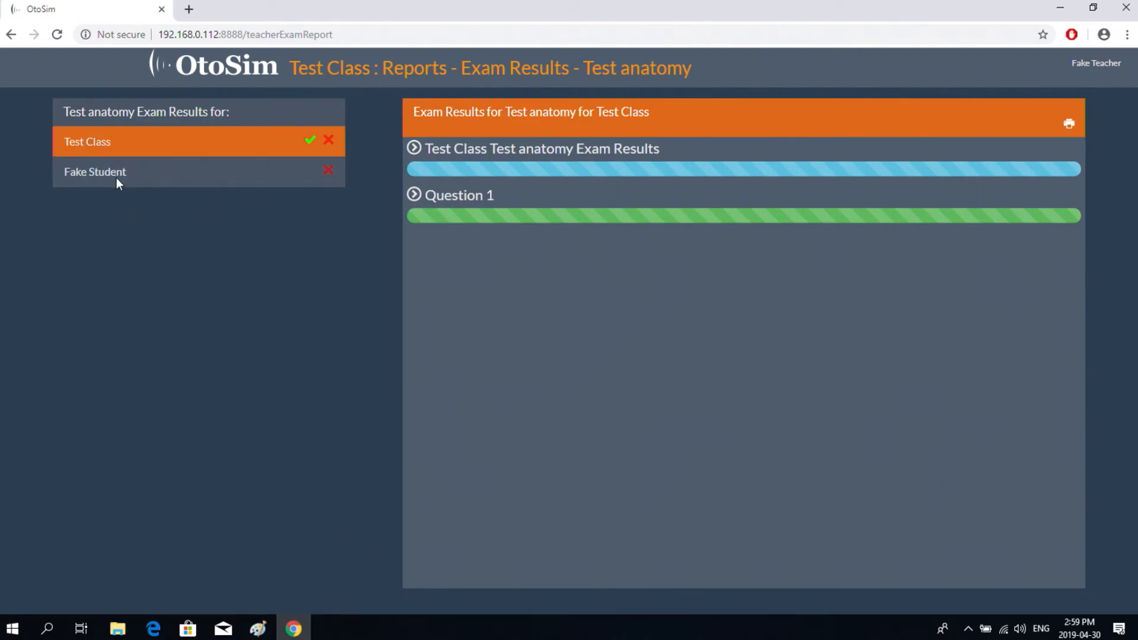
pyautogui.click(207, 174)
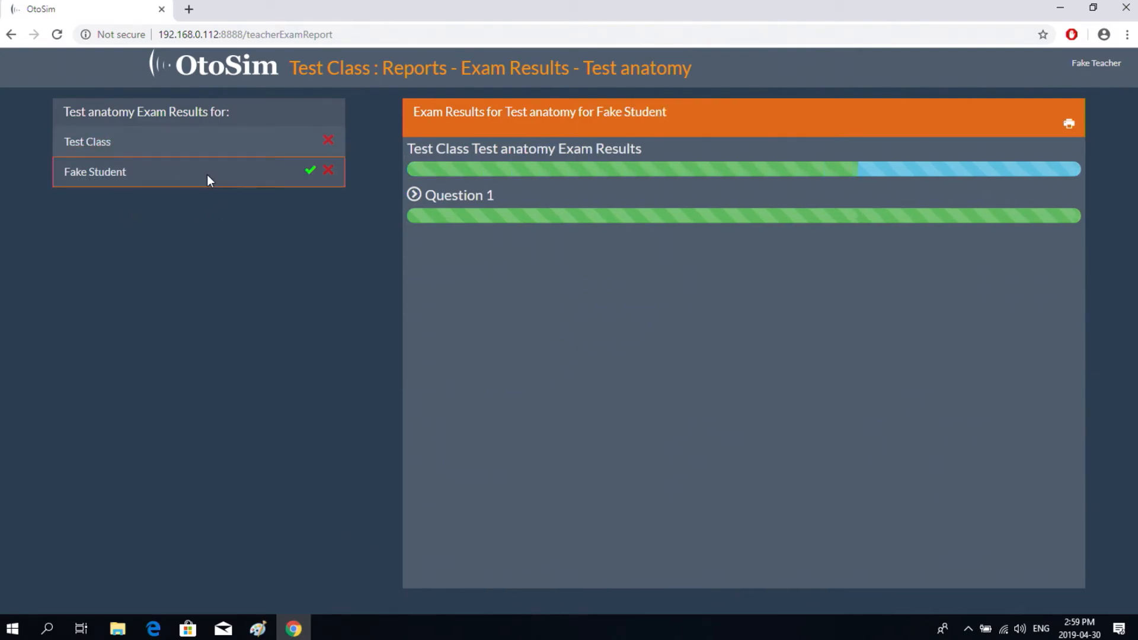
pyautogui.click(218, 143)
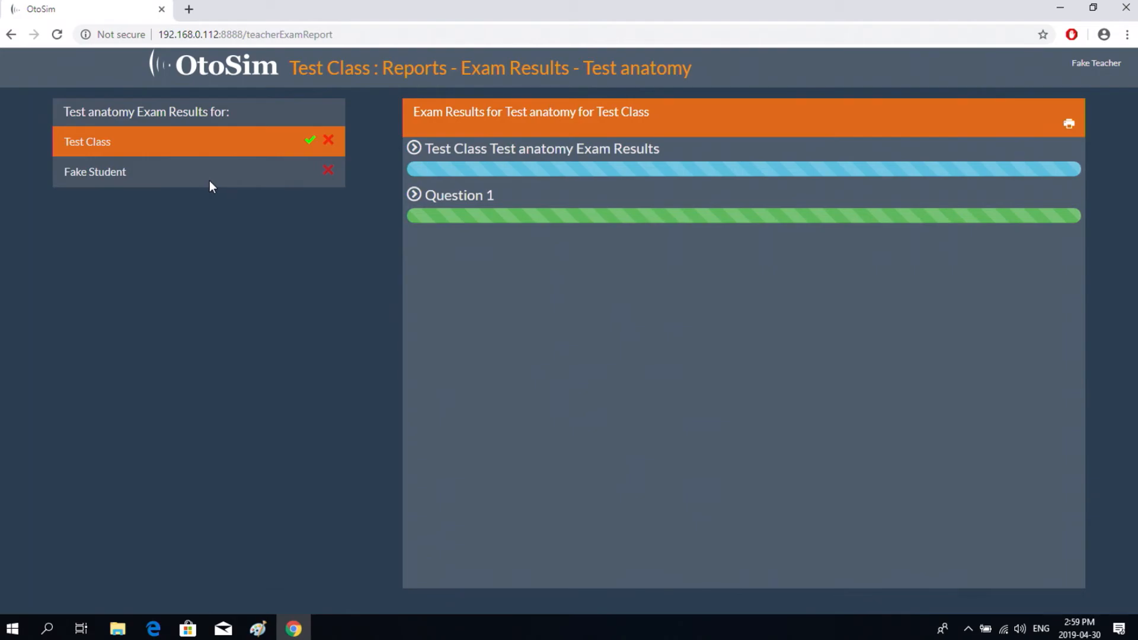
pyautogui.moveTo(465, 213)
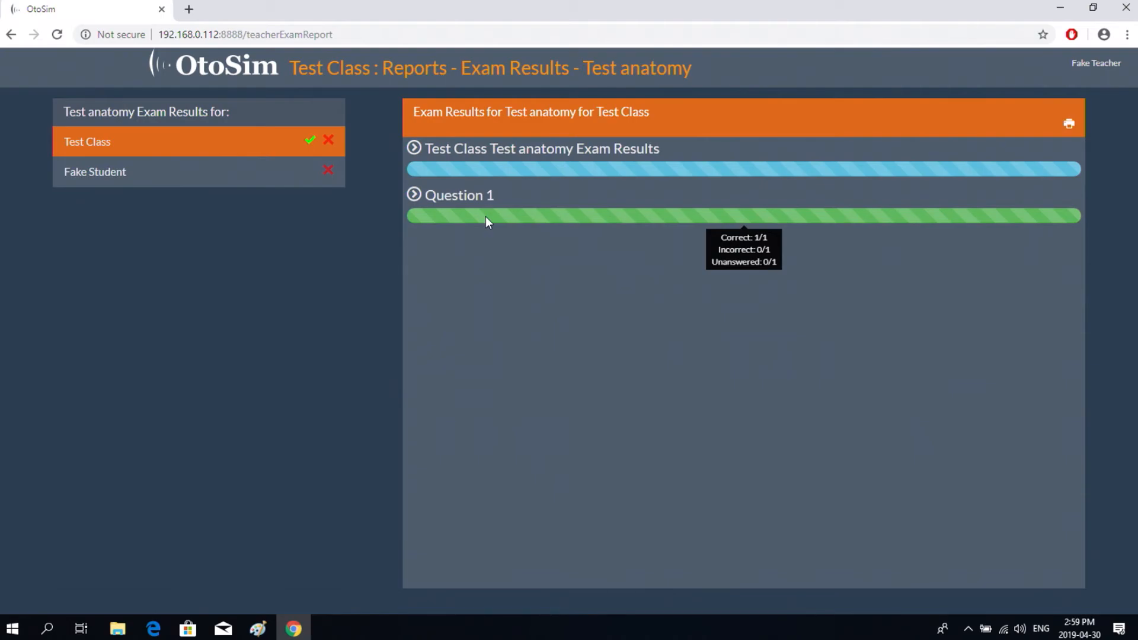
pyautogui.click(415, 196)
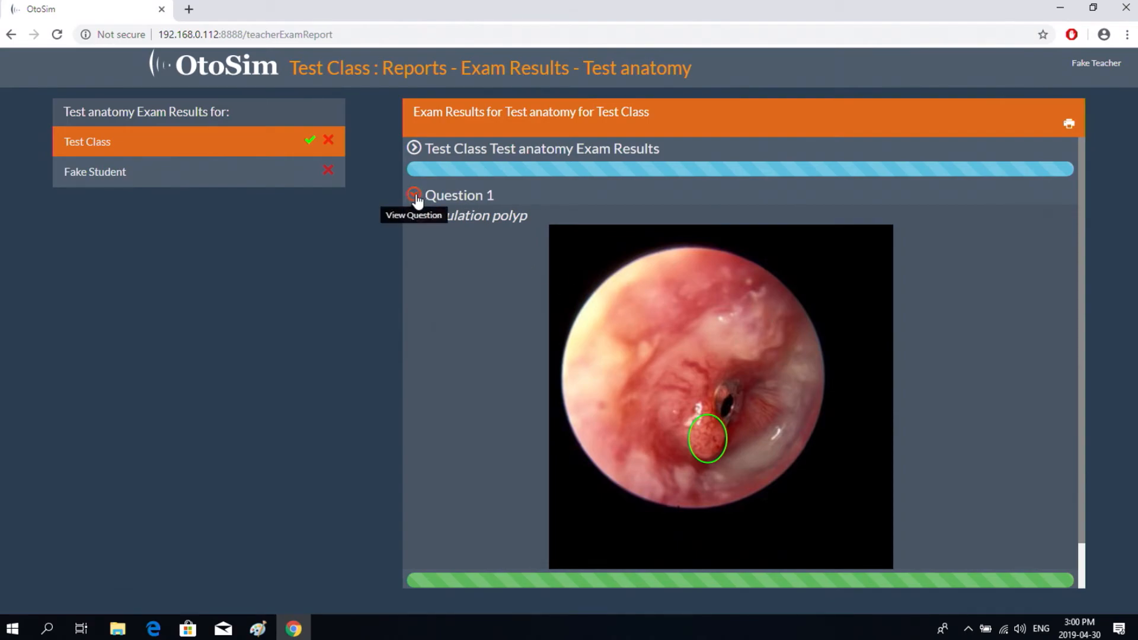
pyautogui.scroll(-1, 648, 333)
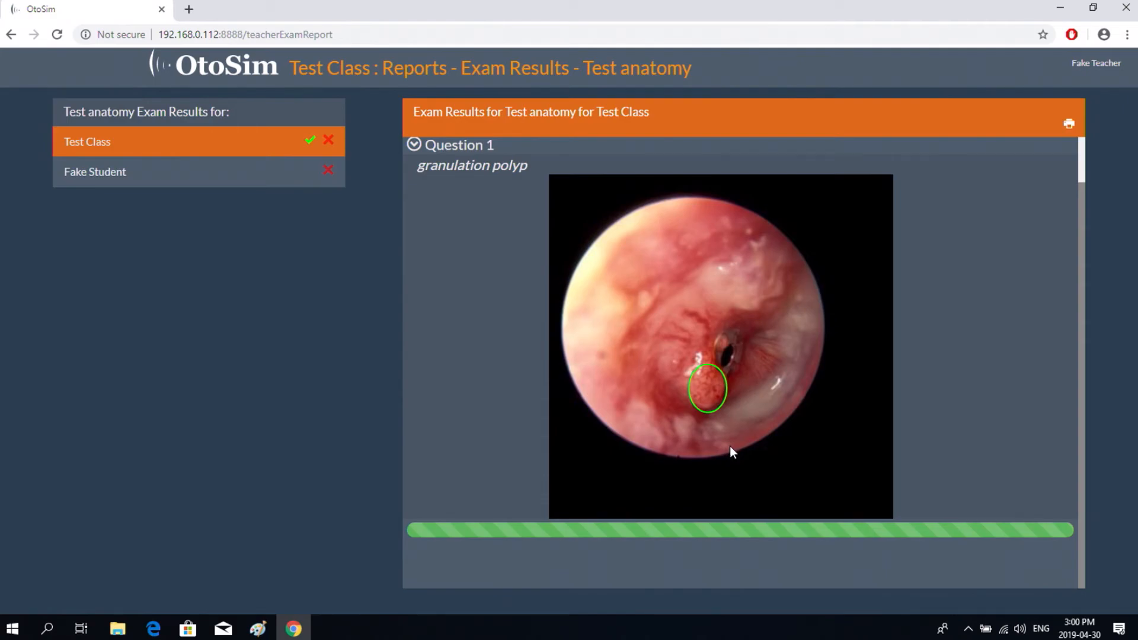
pyautogui.moveTo(512, 534)
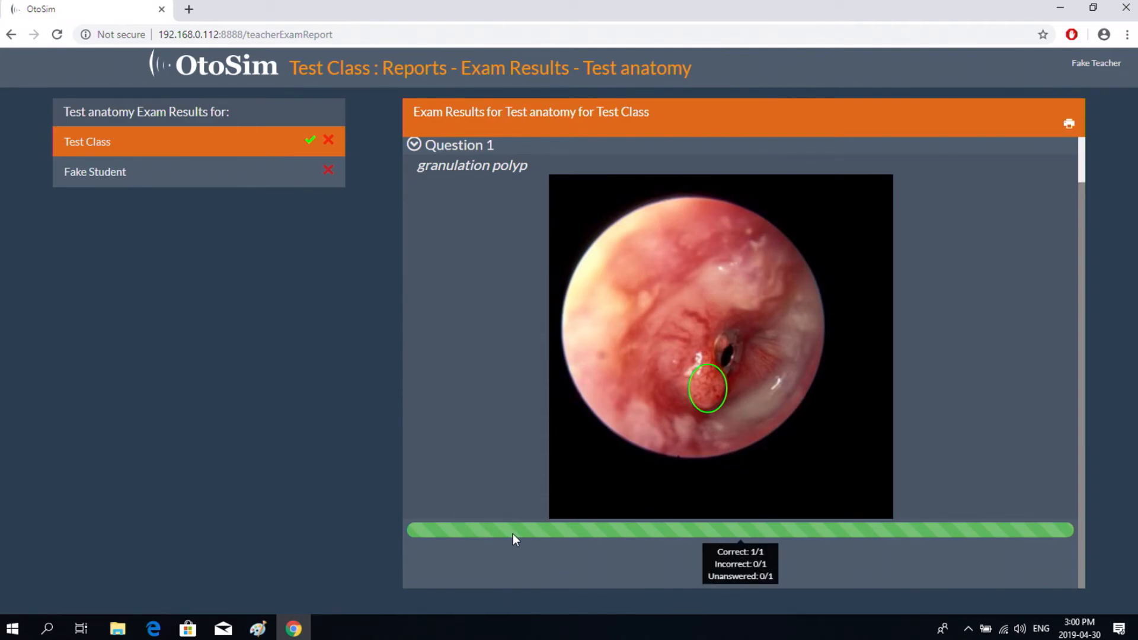
pyautogui.click(175, 173)
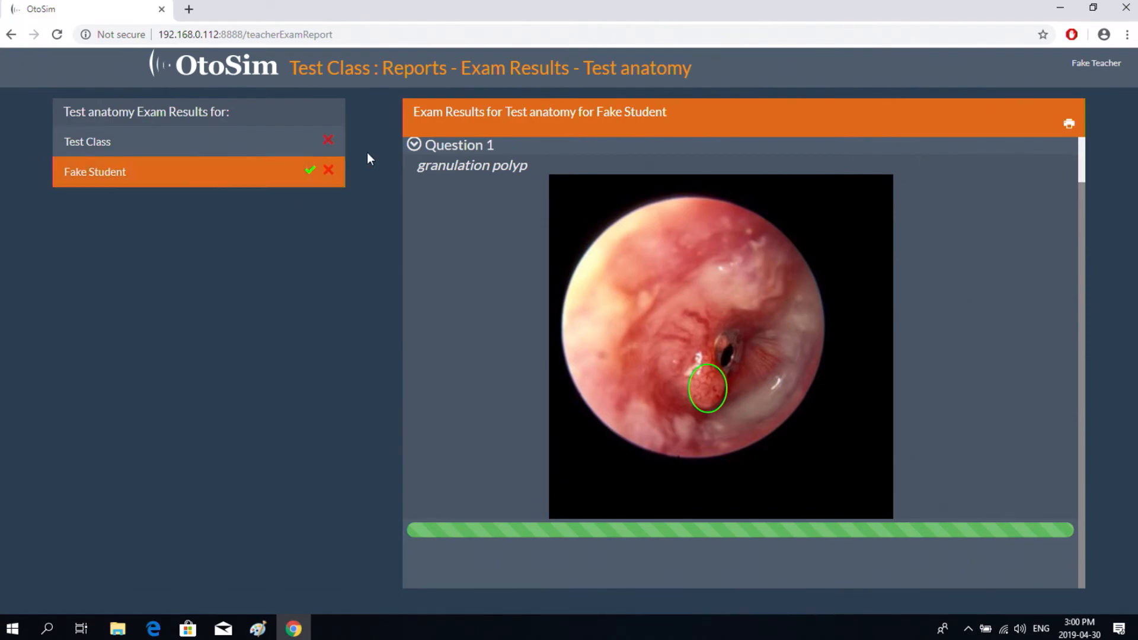
pyautogui.click(1069, 126)
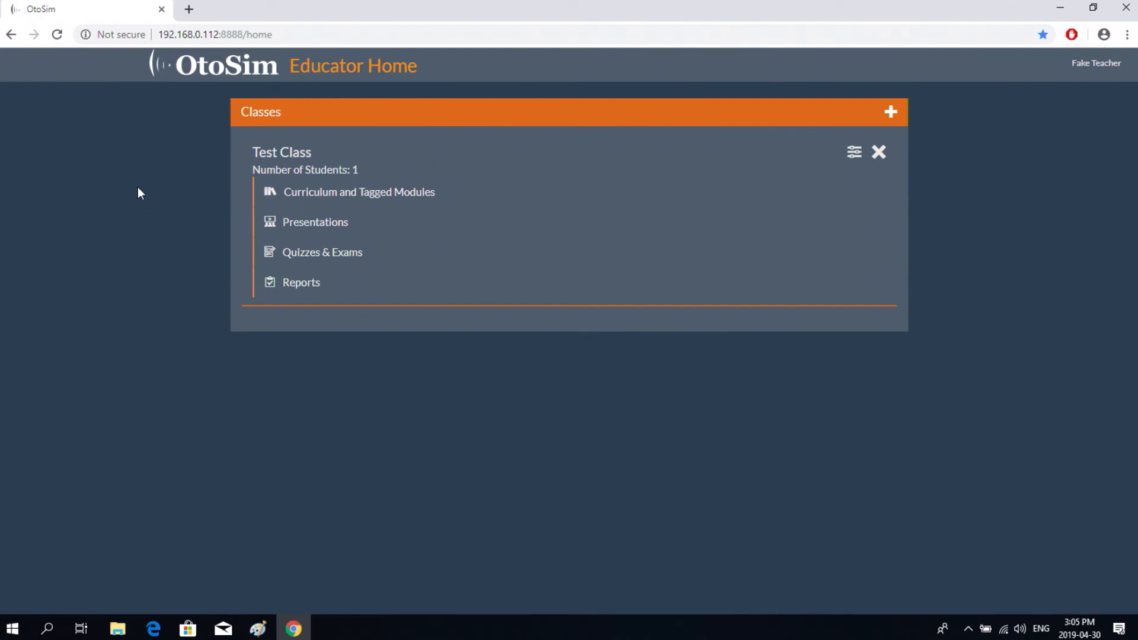
# - Open the Test Class Content Progress report for the single student
pyautogui.click(305, 285)
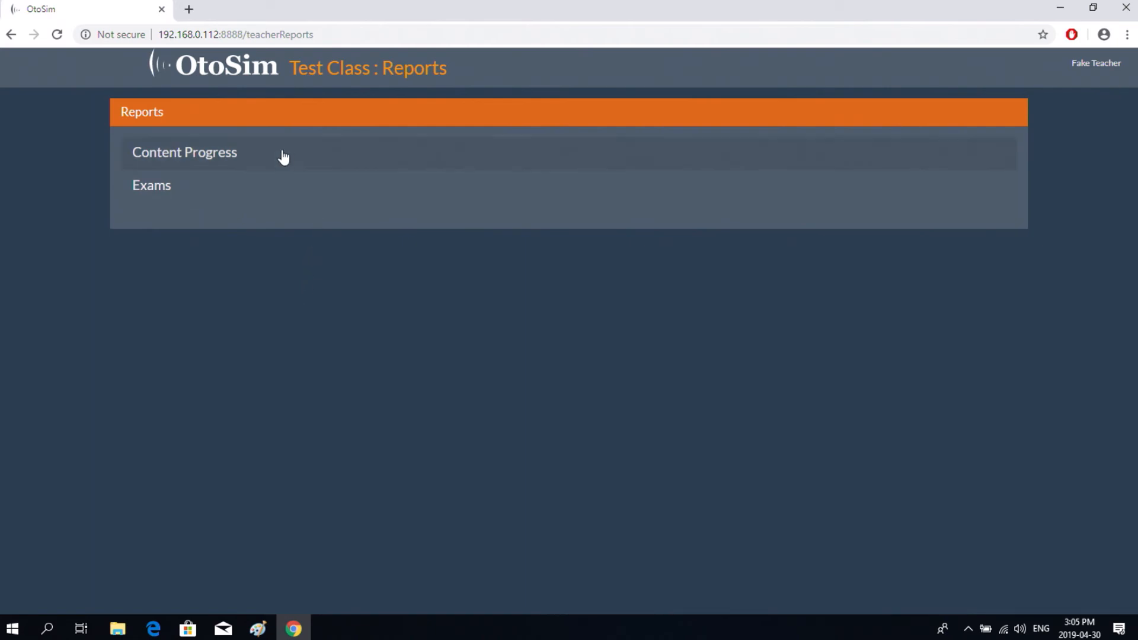
pyautogui.click(216, 158)
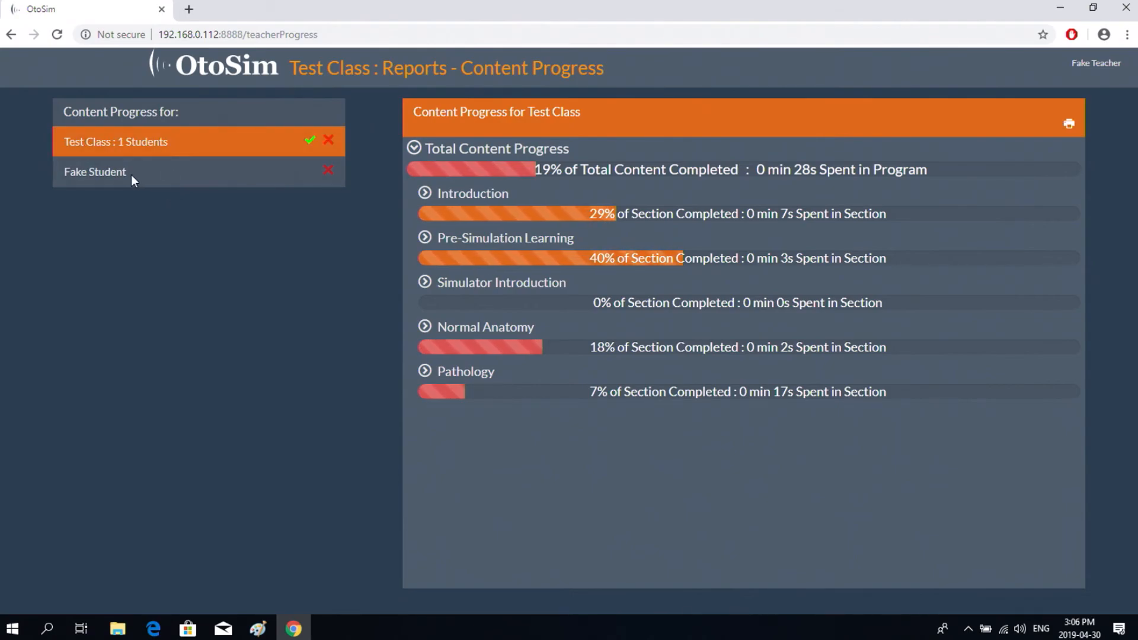
pyautogui.click(164, 176)
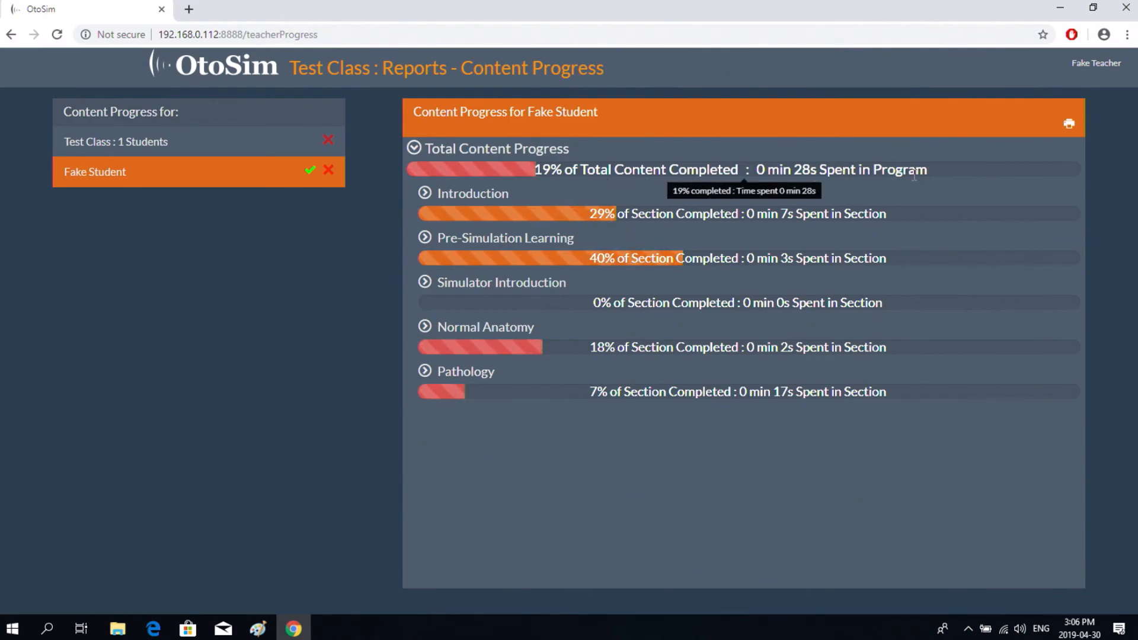
# - Expand the Introduction, Pre-Simulation Learning and Simulator Introduction sections to see subsection progress
pyautogui.click(425, 193)
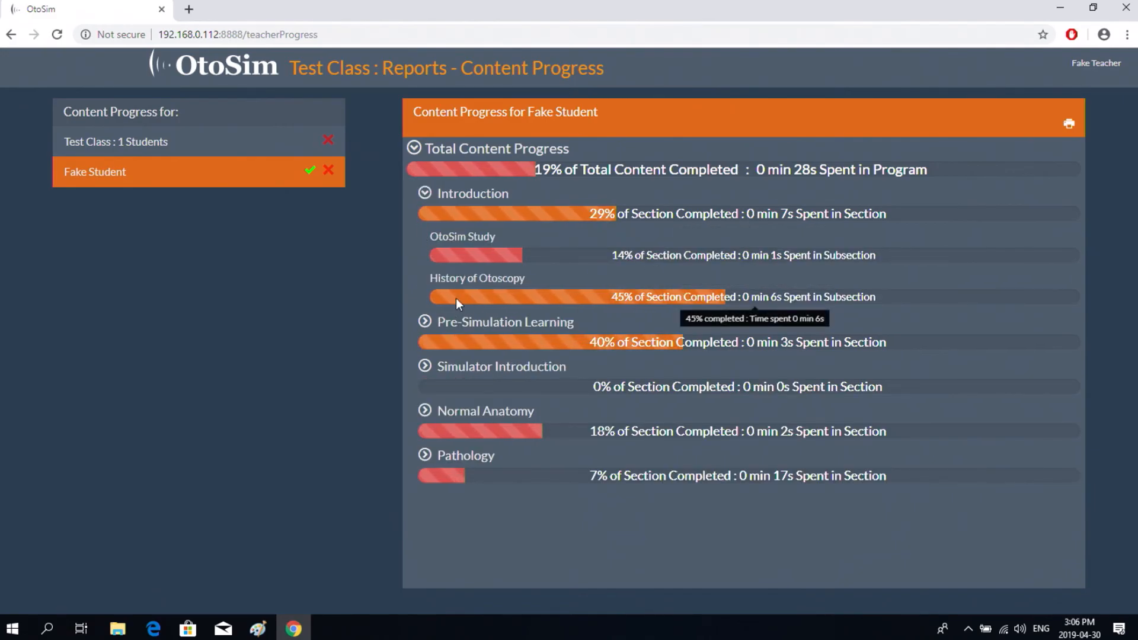
pyautogui.click(424, 321)
pyautogui.scroll(-2, 551, 394)
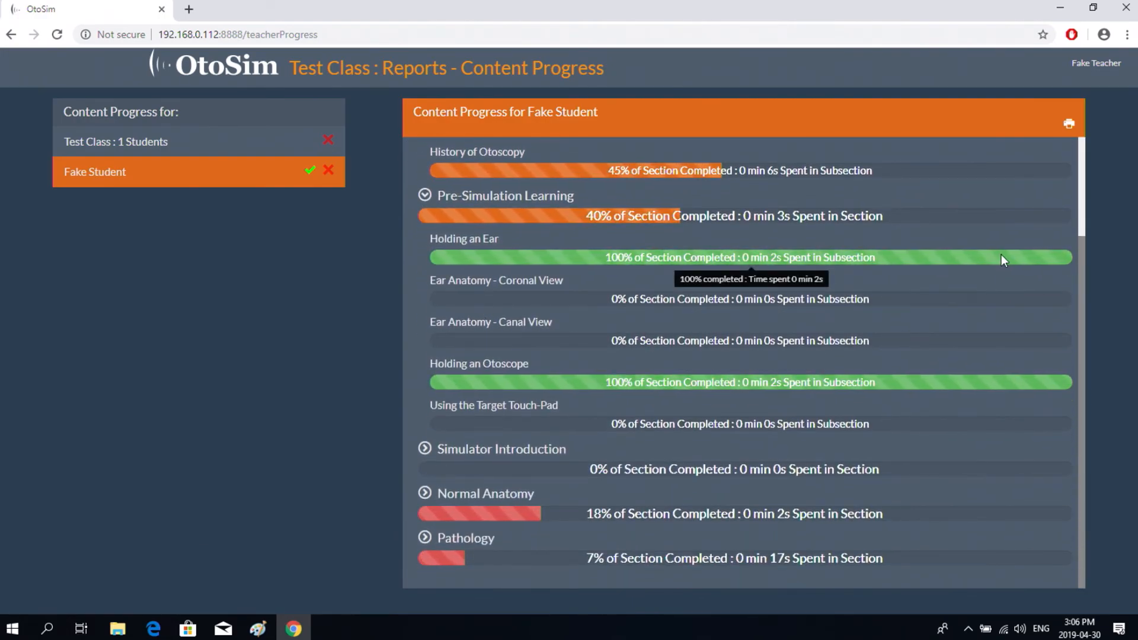
pyautogui.click(423, 450)
pyautogui.scroll(-10, 605, 391)
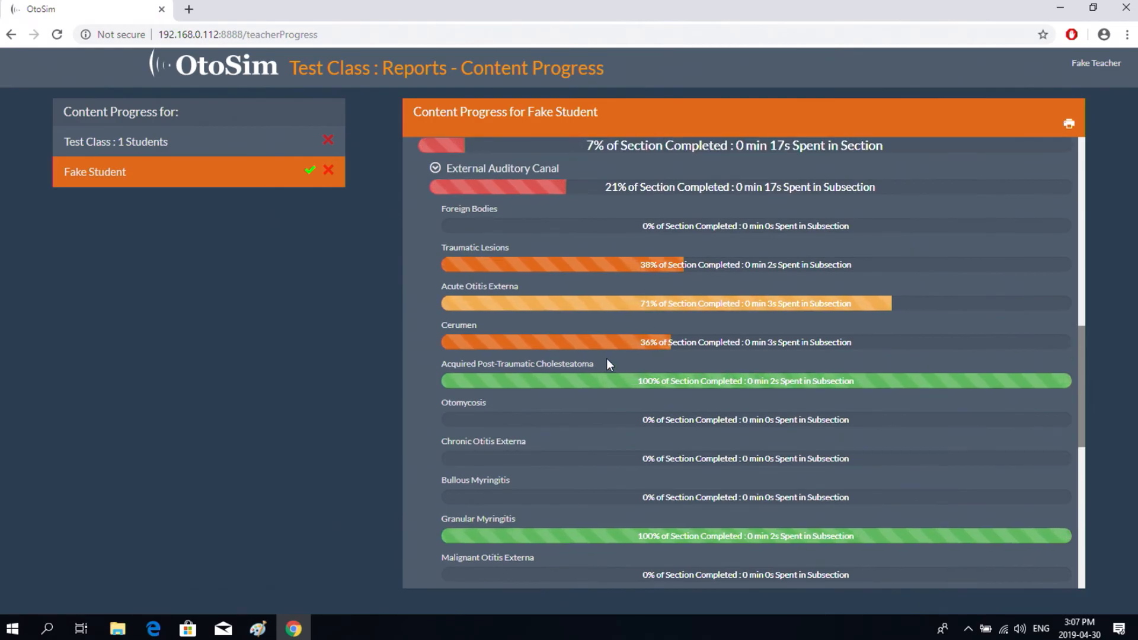
pyautogui.scroll(5, 621, 347)
pyautogui.scroll(8, 616, 357)
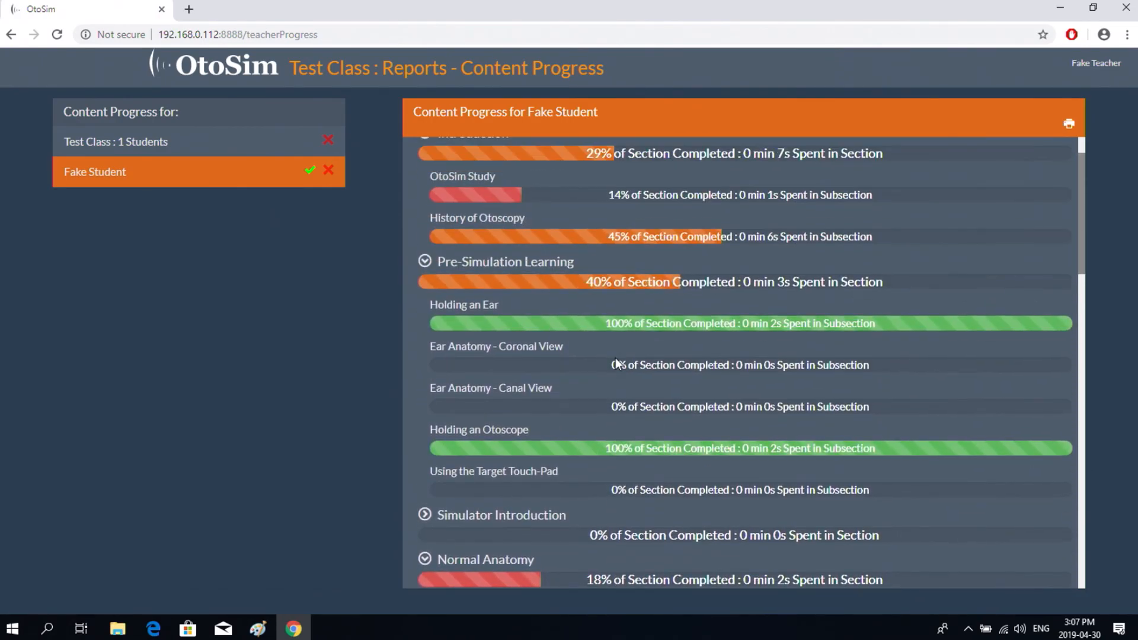
pyautogui.scroll(-15, 616, 360)
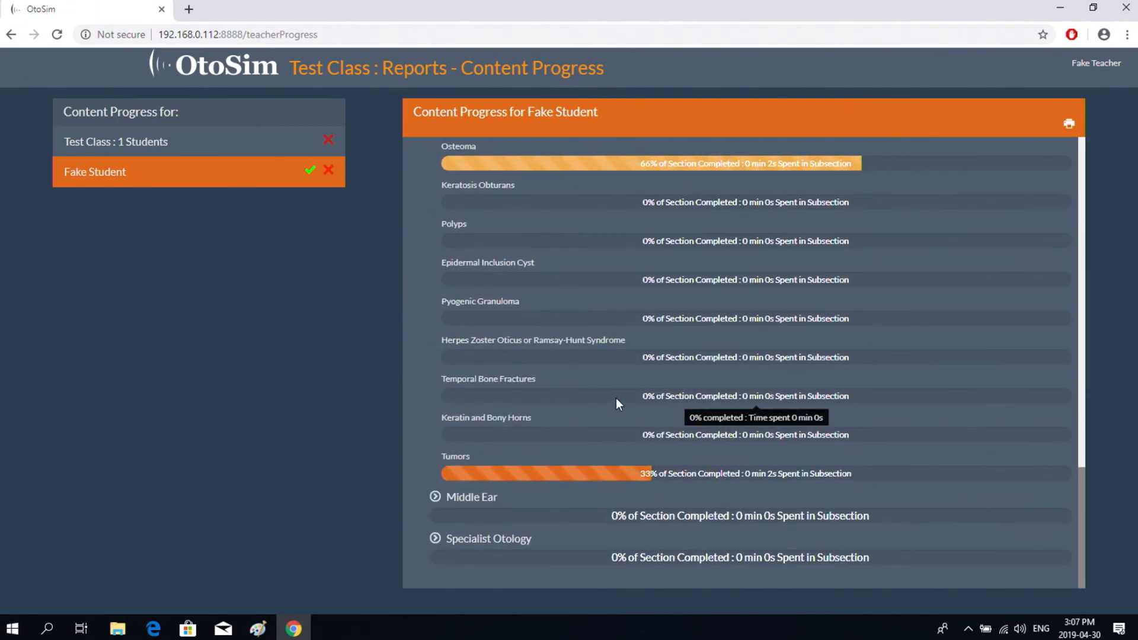
pyautogui.scroll(10, 617, 393)
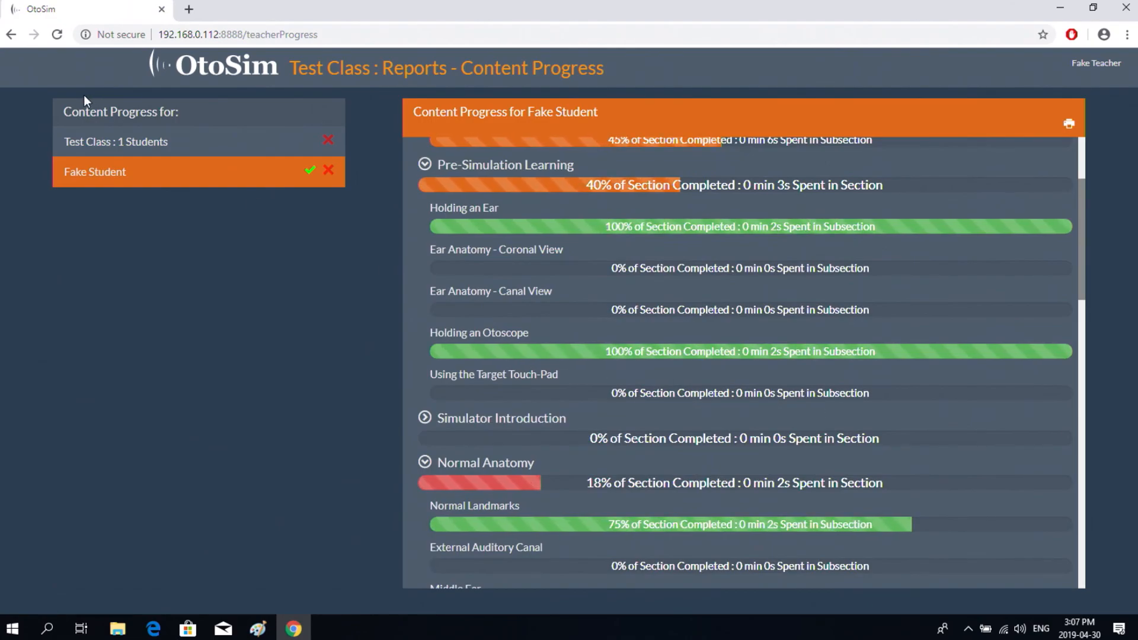
# - Show whole-class content progress: 19% of total content completed, 0 min 28s spent
pyautogui.click(118, 142)
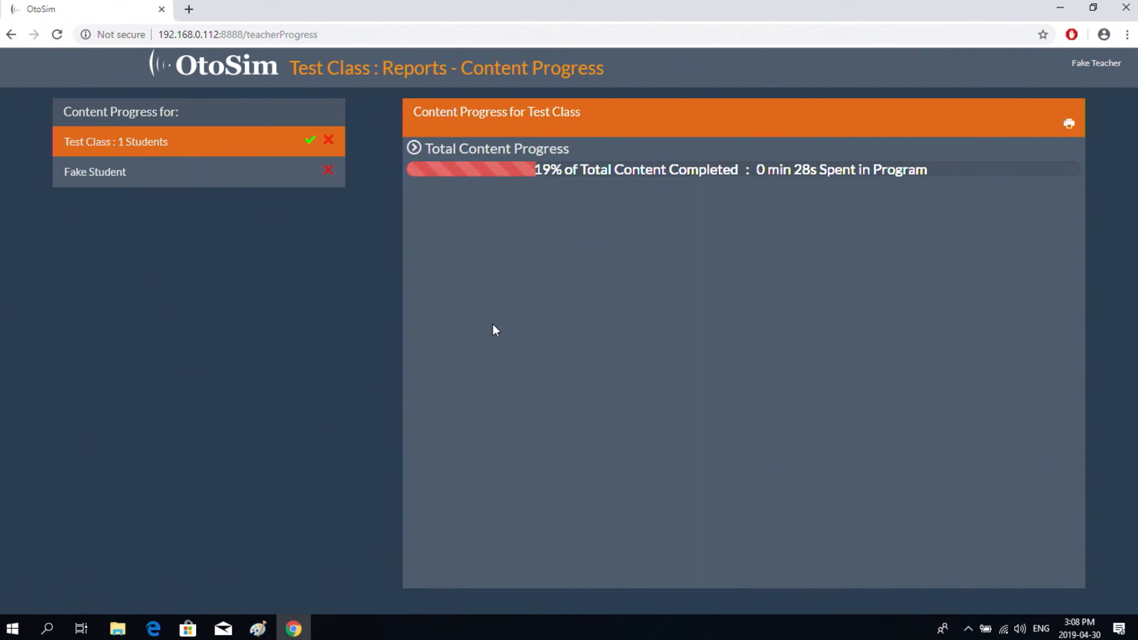
pyautogui.moveTo(821, 170)
pyautogui.moveTo(986, 165)
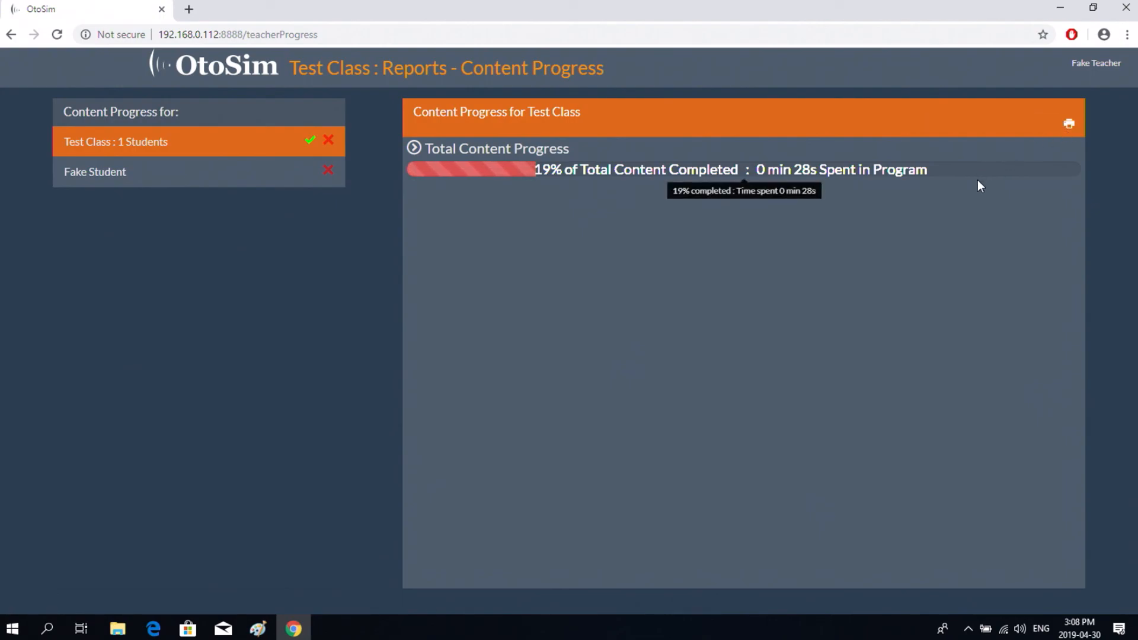